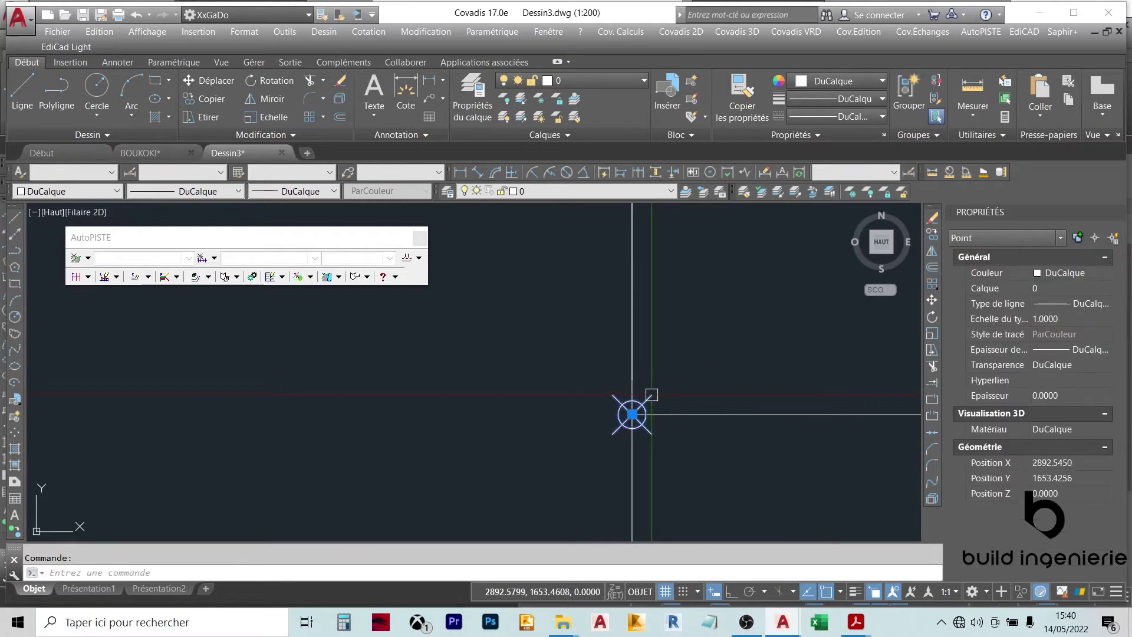
# Step: Switch to the BOUKOKI drawing and examine the BK1 longitudinal profile, its data table and the road axes in plan
pyautogui.moveTo(632, 414)
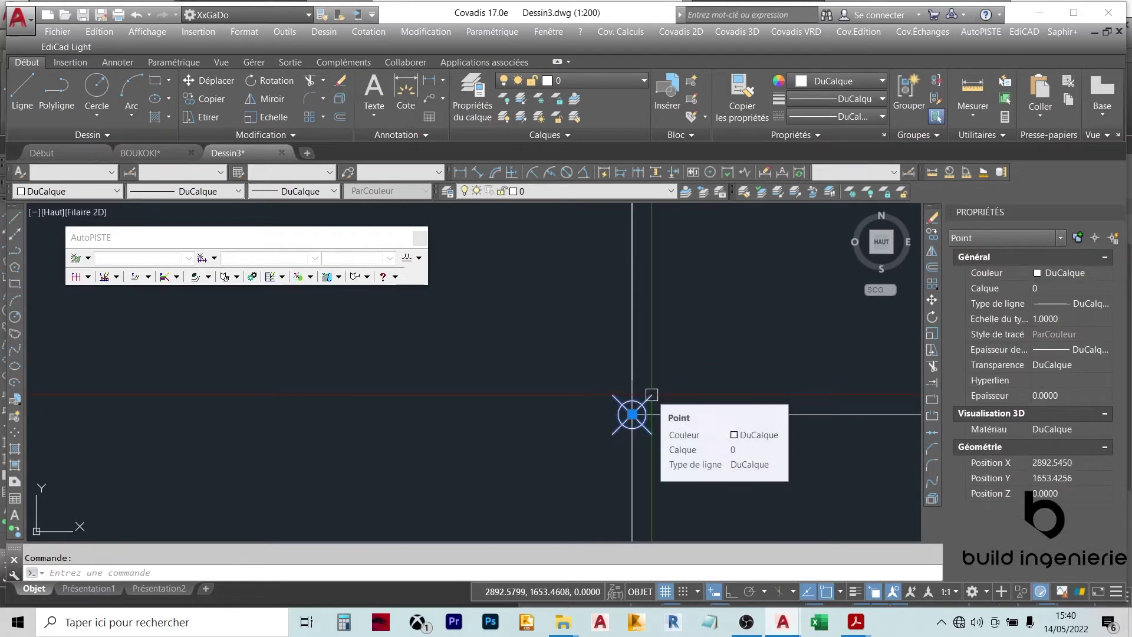
pyautogui.click(139, 152)
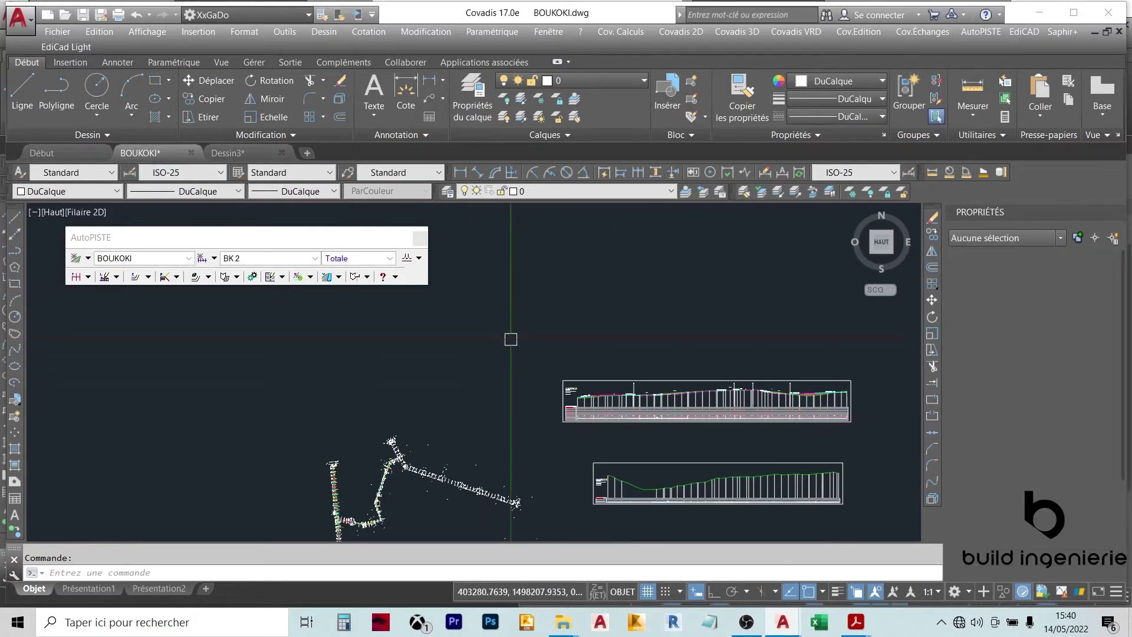
pyautogui.scroll(6, 590, 407)
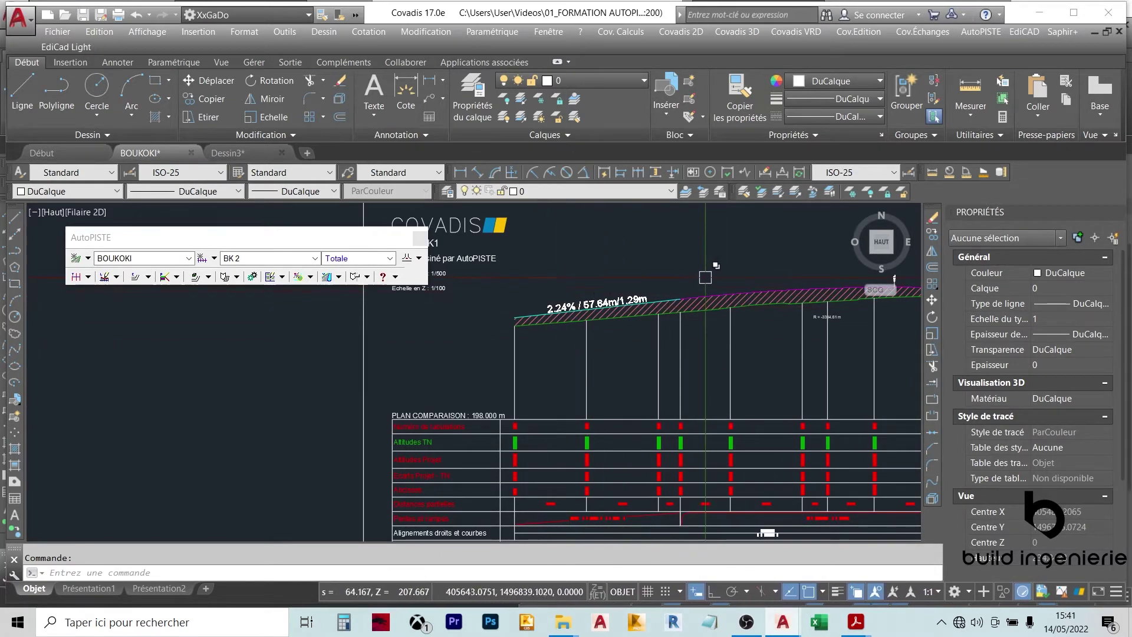
pyautogui.moveTo(708, 277)
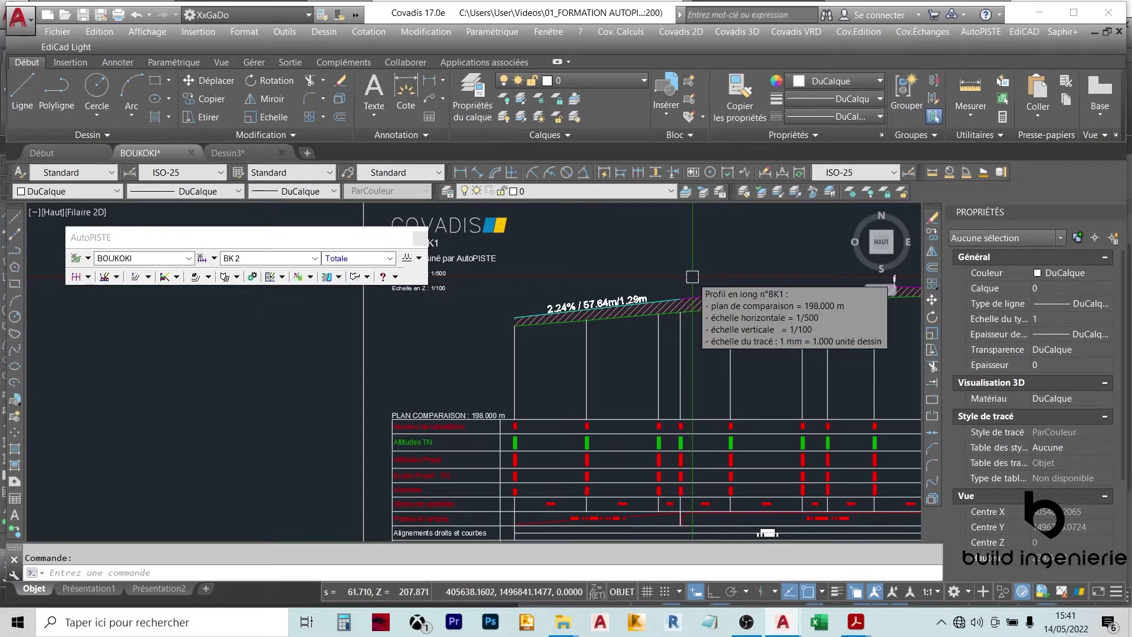
pyautogui.scroll(3, 526, 437)
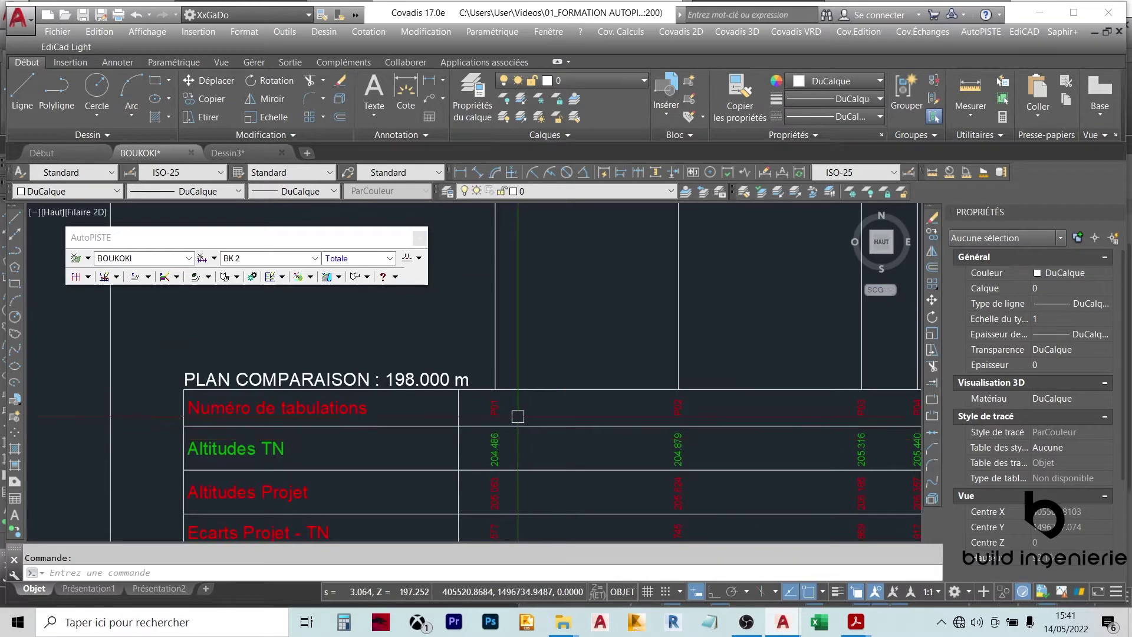
pyautogui.scroll(-2, 518, 417)
pyautogui.scroll(2, 503, 432)
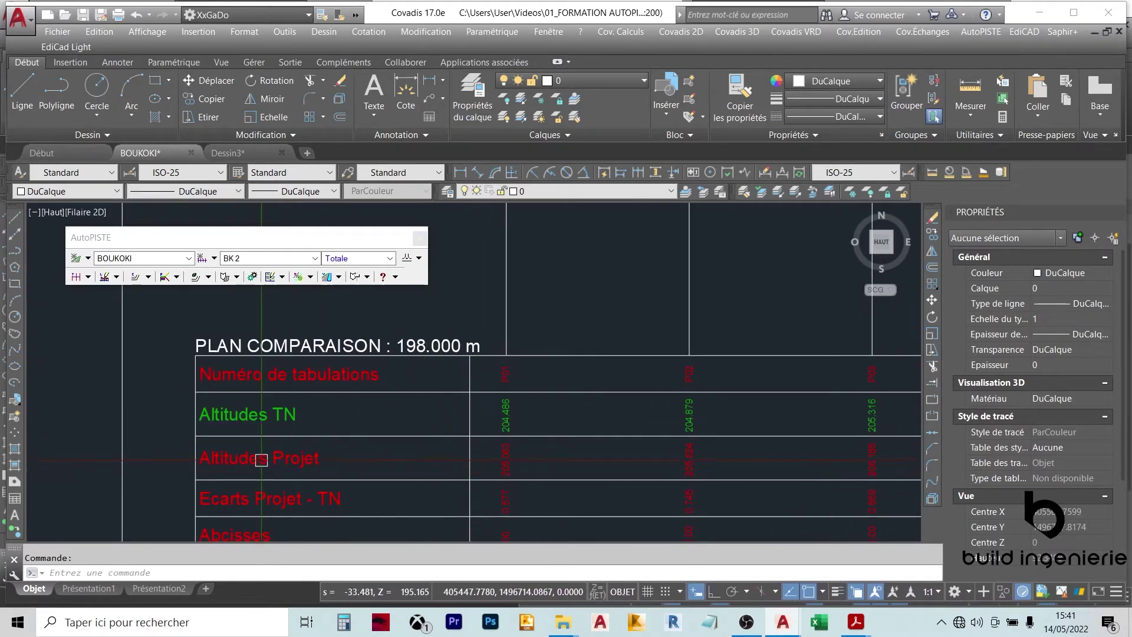
pyautogui.scroll(-6, 424, 462)
pyautogui.scroll(3, 459, 506)
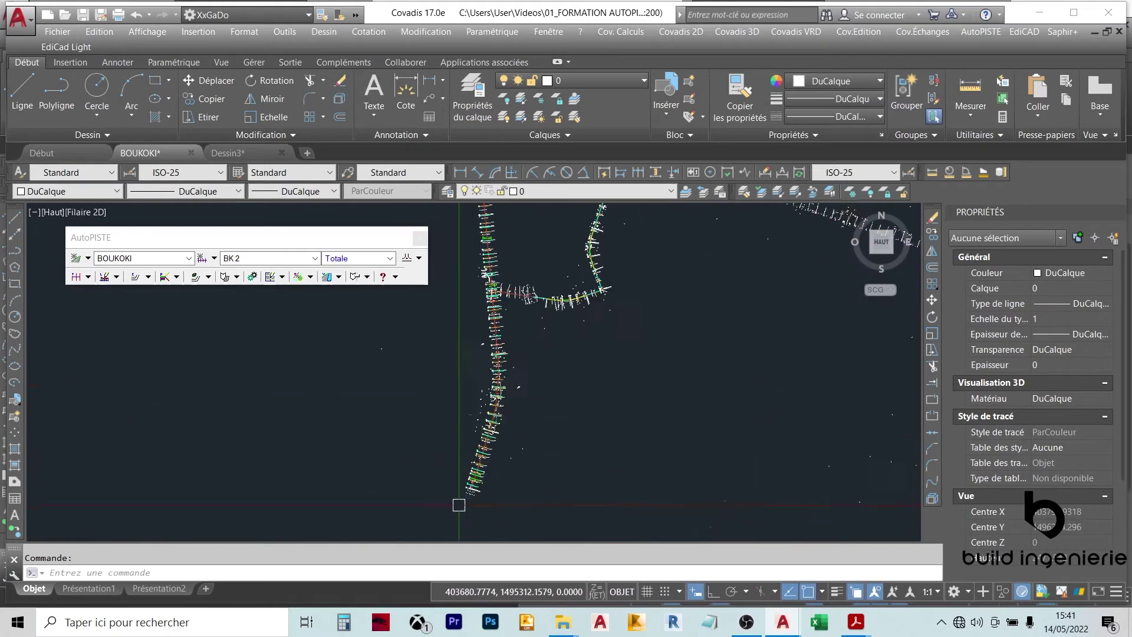
pyautogui.scroll(2, 458, 505)
pyautogui.scroll(3, 488, 410)
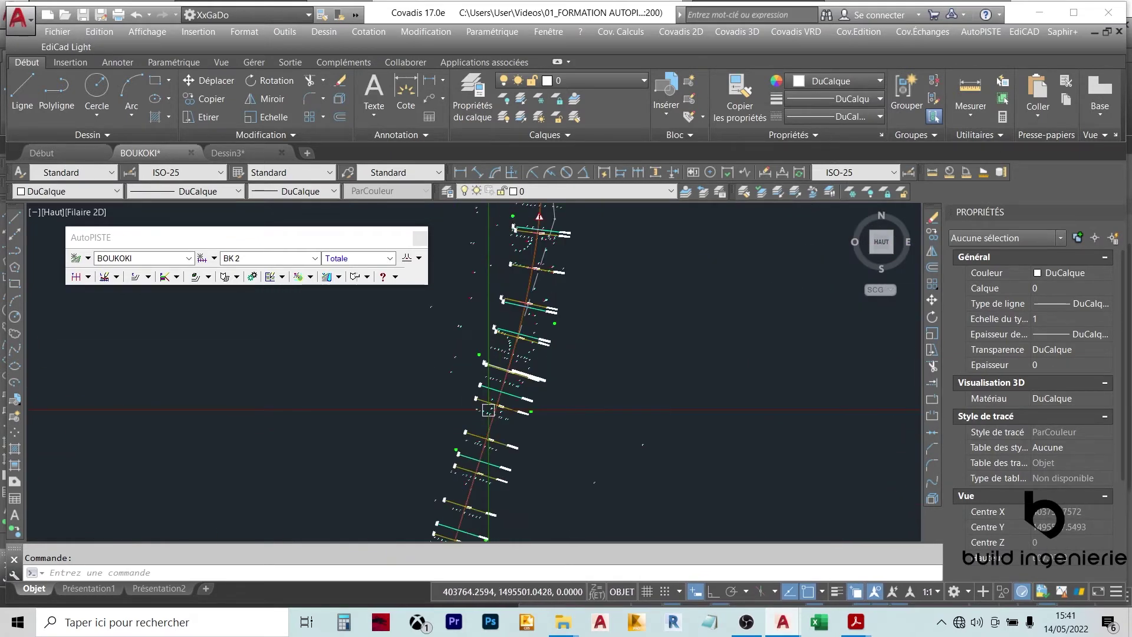
# Step: Generate the cross-section tabulation listing for axis BK 2, review it in Excel and close the workbook
pyautogui.click(87, 278)
pyautogui.click(118, 419)
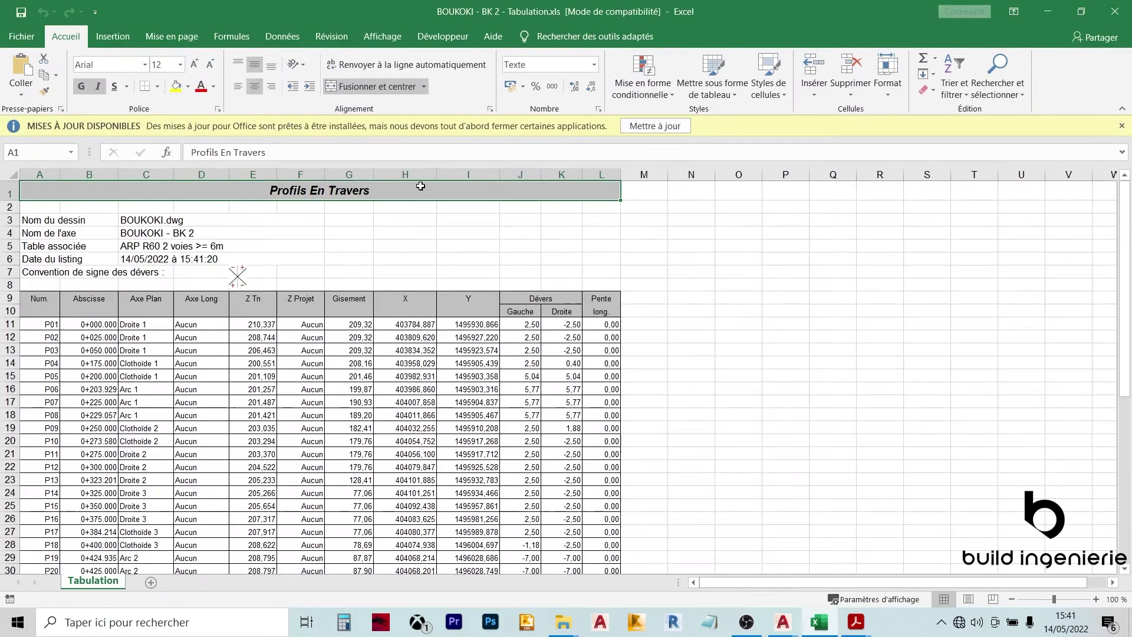
pyautogui.moveTo(421, 174); pyautogui.dragTo(495, 218)
pyautogui.click(1115, 21)
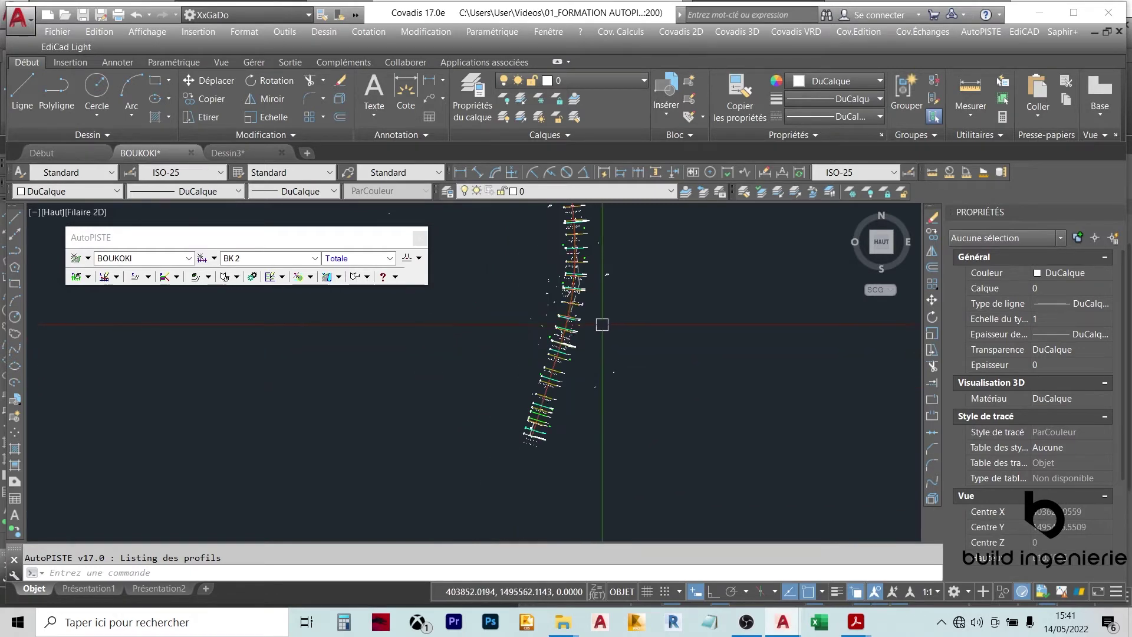
# Step: Return to the Dessin3 drawing and look at the AutoPISTE typical-profile commands, including creation by points
pyautogui.click(227, 153)
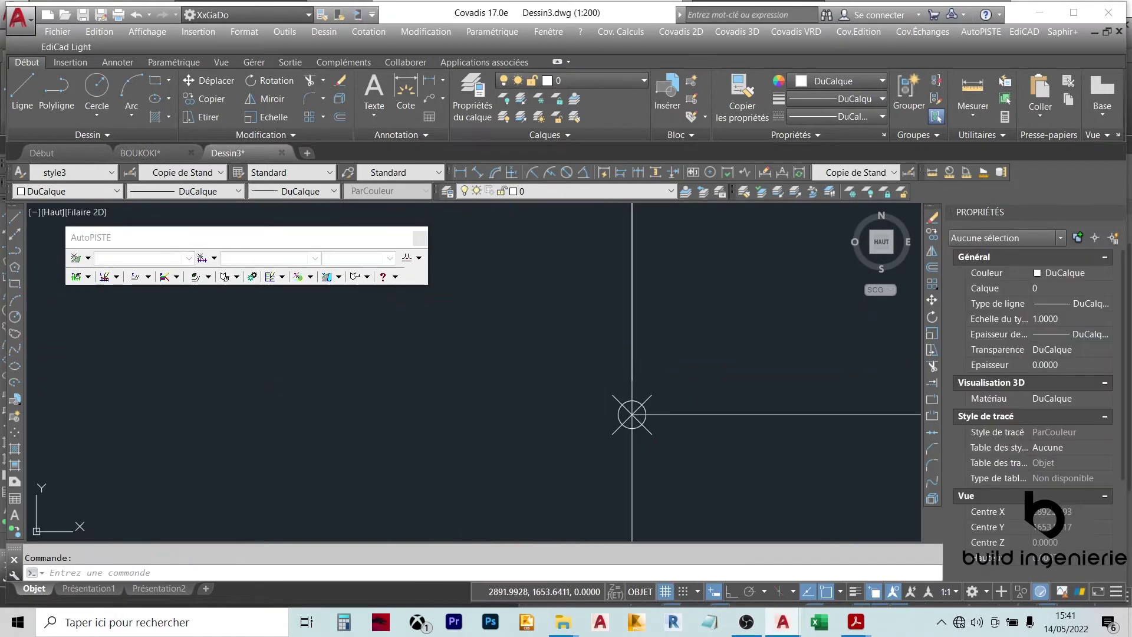
pyautogui.click(174, 277)
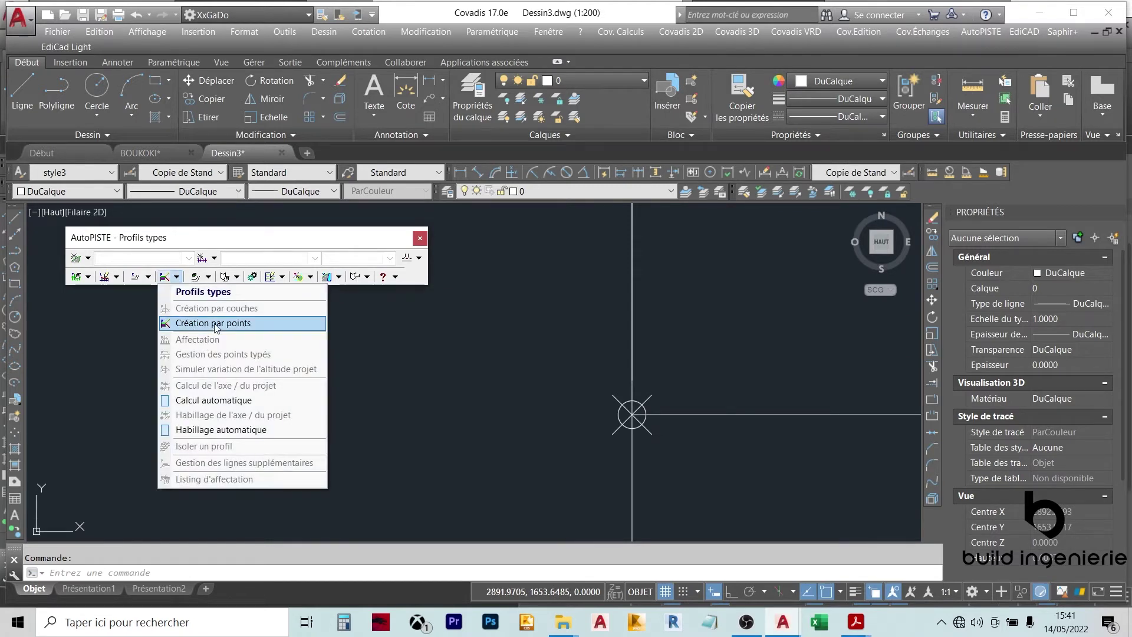
pyautogui.click(215, 324)
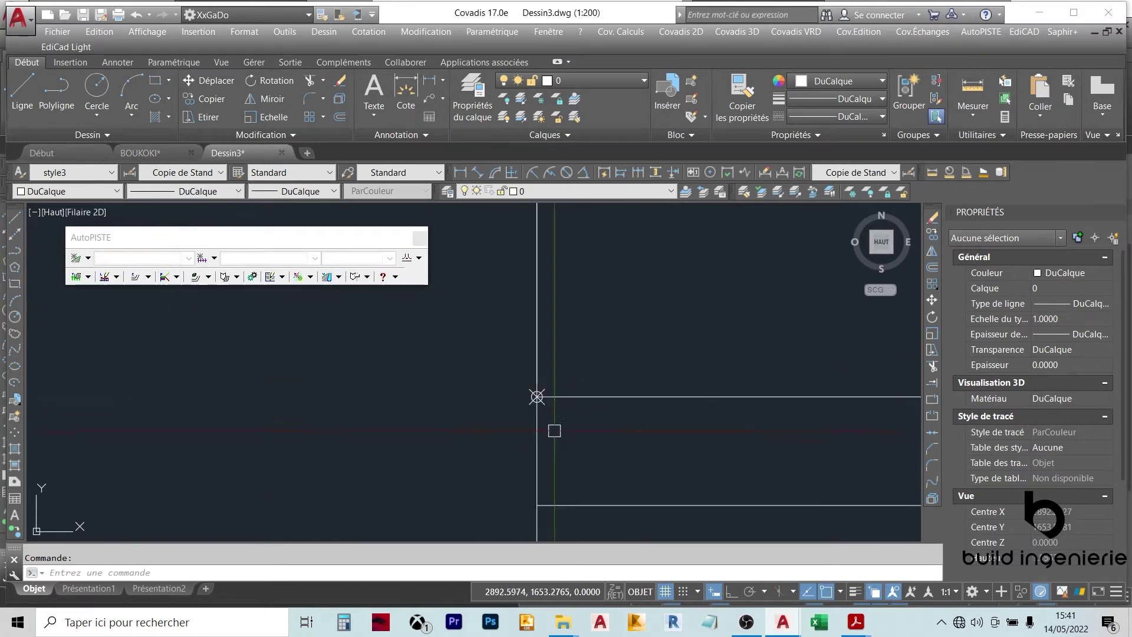
# Step: Inspect the properties of the point at the rectangle's upper-left corner, then clear the selection
pyautogui.scroll(3, 731, 393)
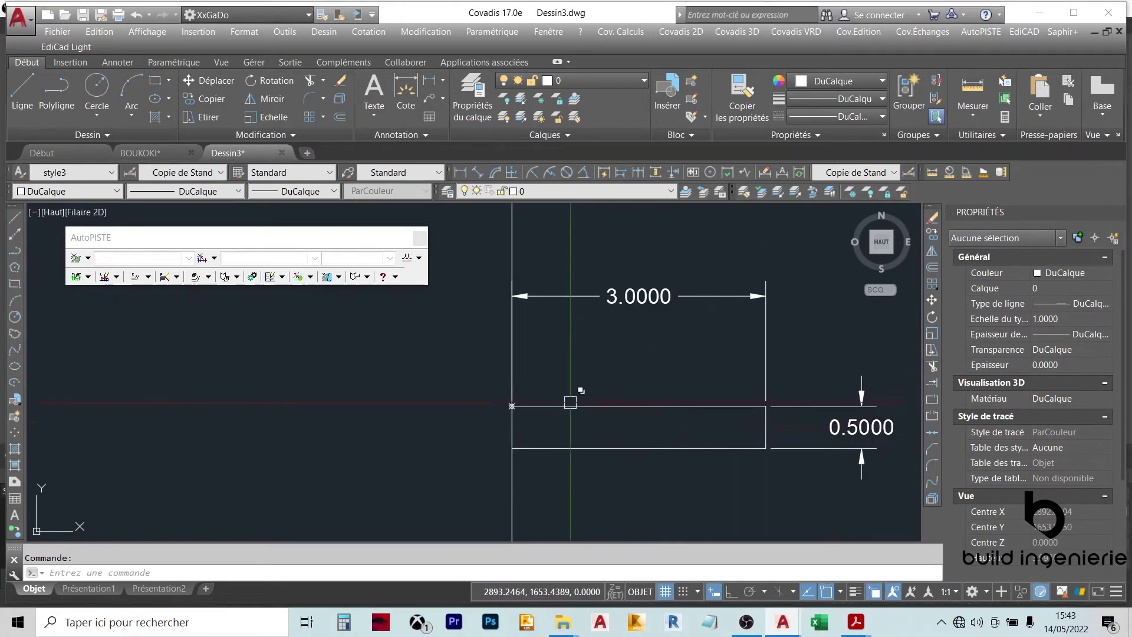
pyautogui.scroll(2, 549, 389)
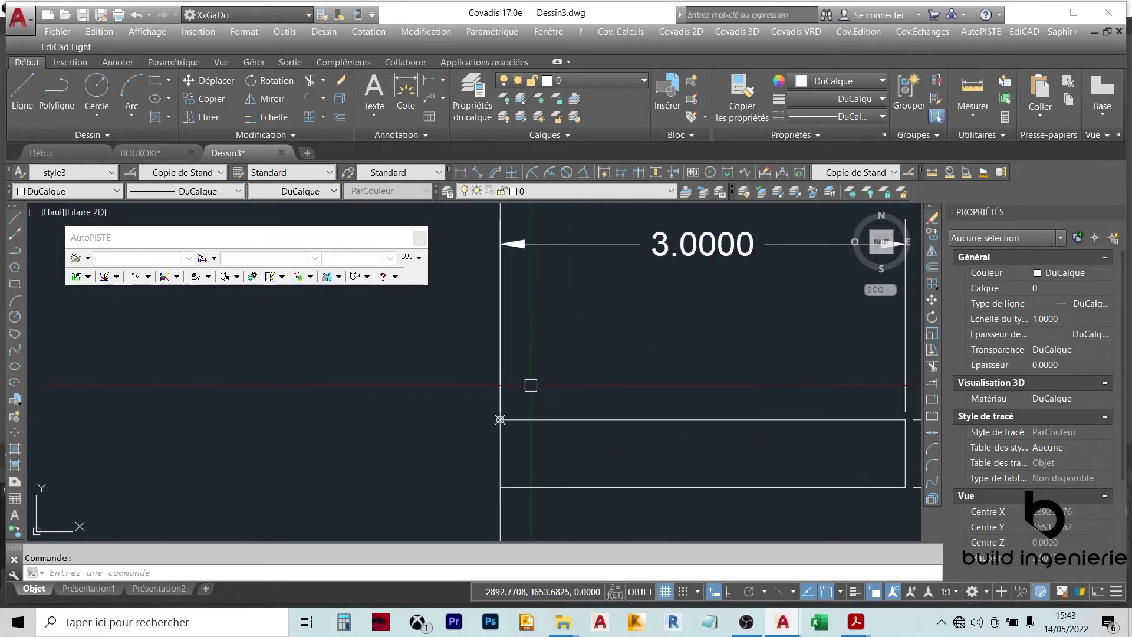
pyautogui.click(446, 384)
pyautogui.click(561, 446)
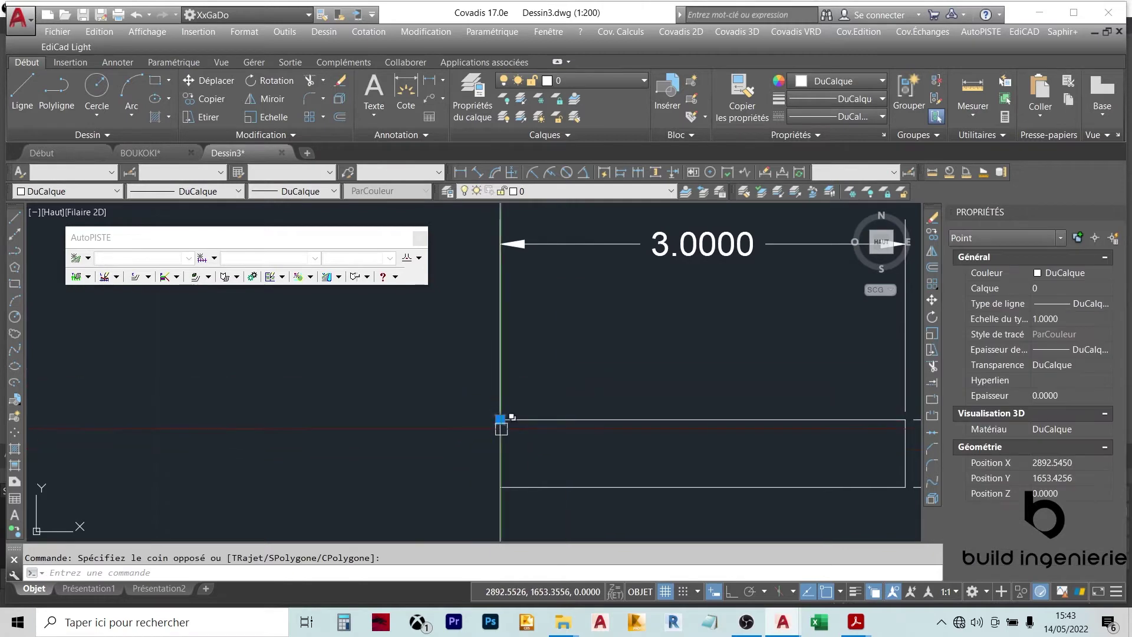
pyautogui.scroll(-2, 501, 427)
pyautogui.press('Escape')
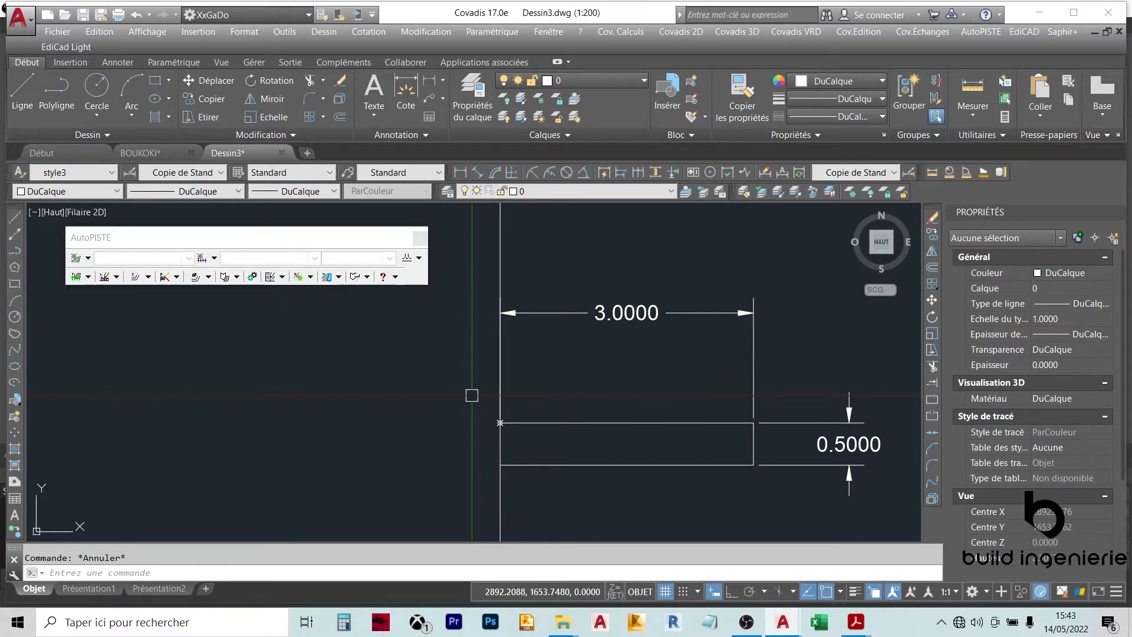
# Step: Select the vertical axis line, then check the coordinates of the point lying on it at the rectangle's corner
pyautogui.scroll(-2, 650, 405)
pyautogui.click(590, 405)
pyautogui.scroll(4, 600, 409)
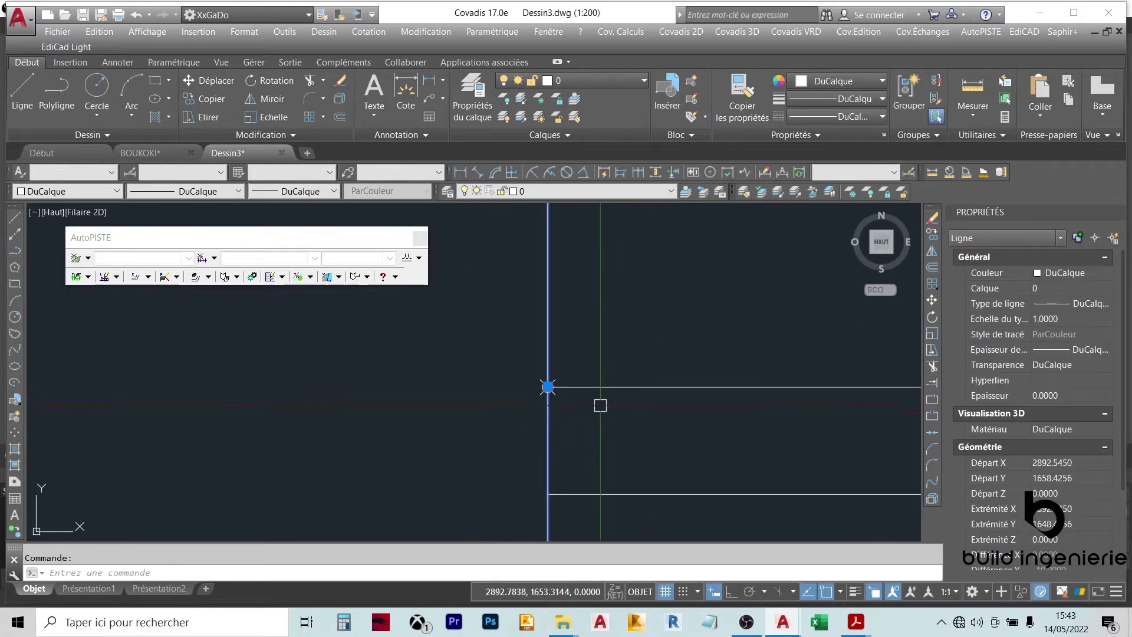
pyautogui.press('Escape')
pyautogui.click(548, 385)
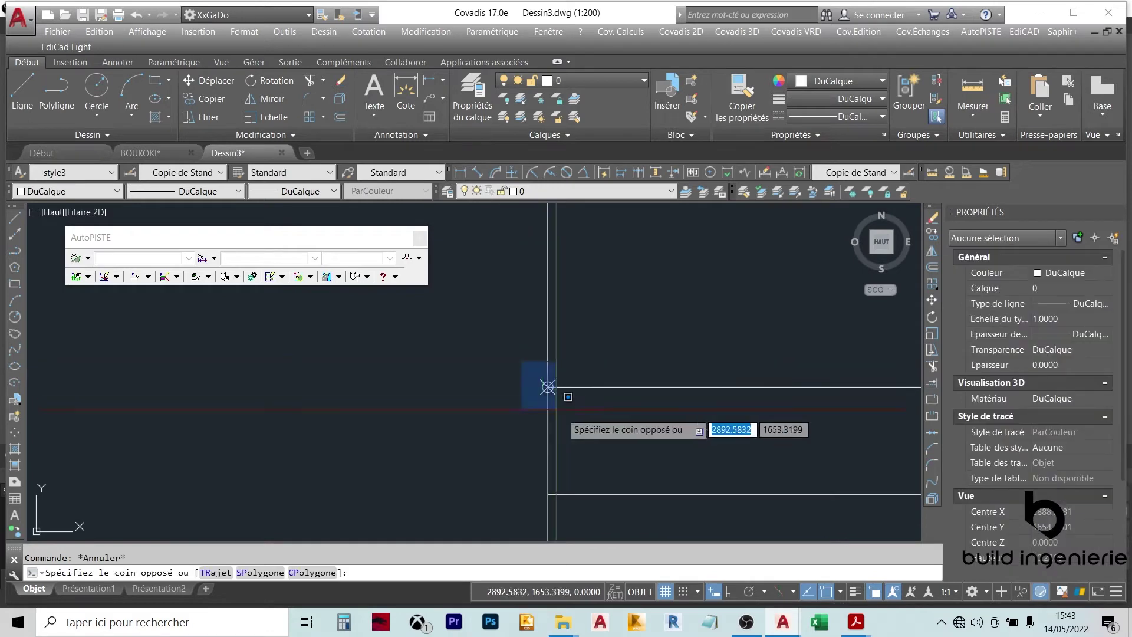
pyautogui.click(568, 397)
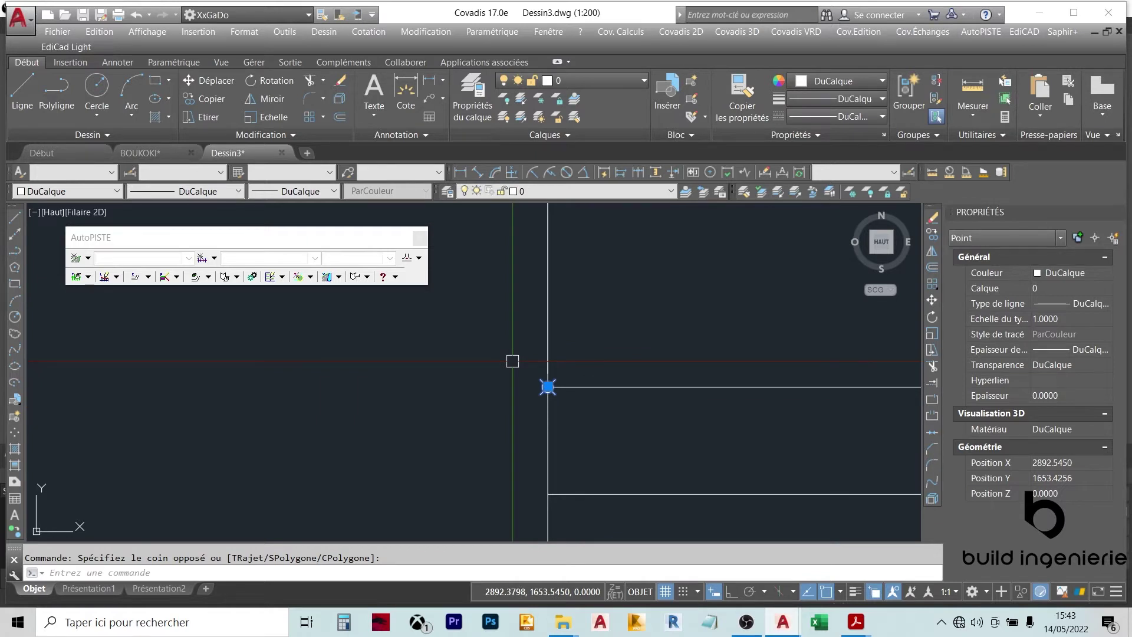
pyautogui.press('Escape')
pyautogui.scroll(-3, 531, 372)
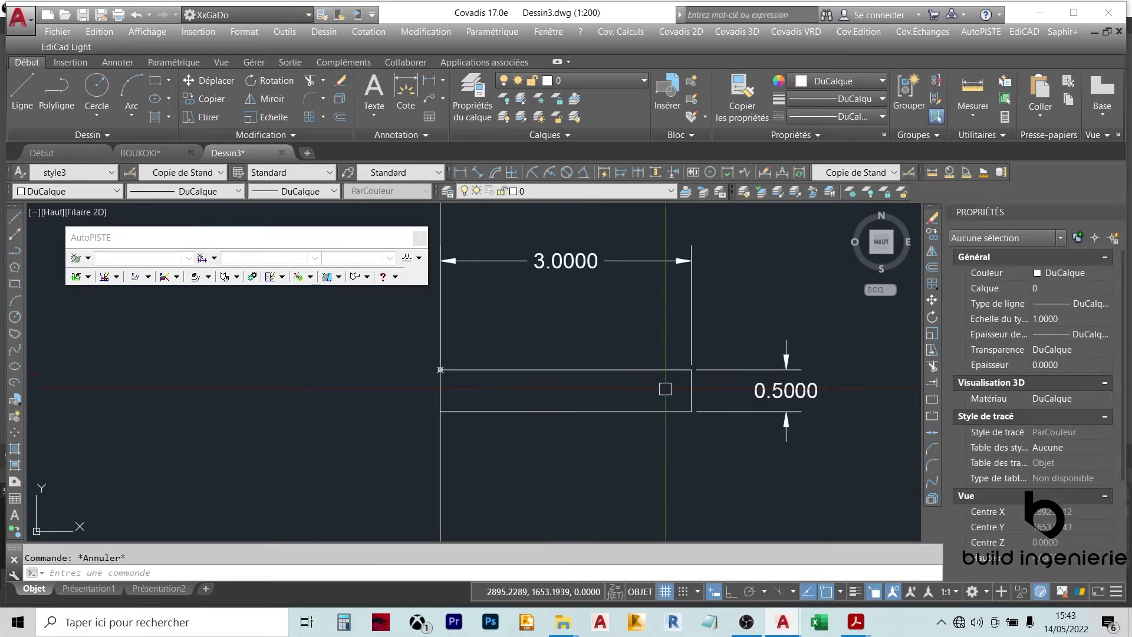
# Step: Place a point object on the rectangle's upper-right corner, select it to check it and clear the selection
pyautogui.write('POINT')
pyautogui.press('Return')
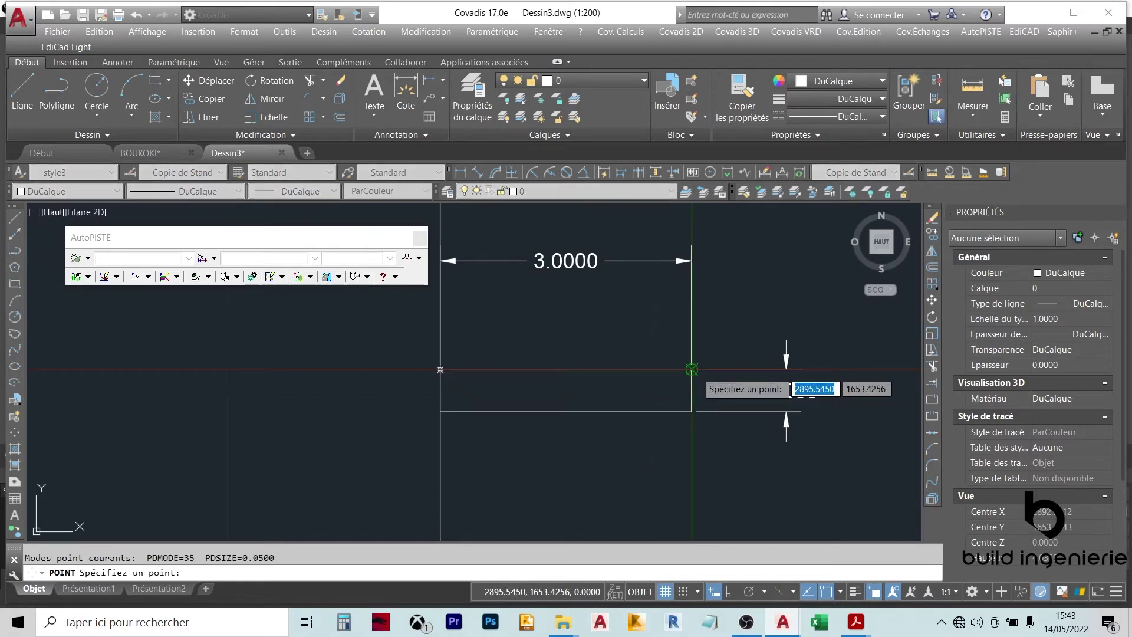
pyautogui.click(692, 370)
pyautogui.click(667, 345)
pyautogui.click(738, 377)
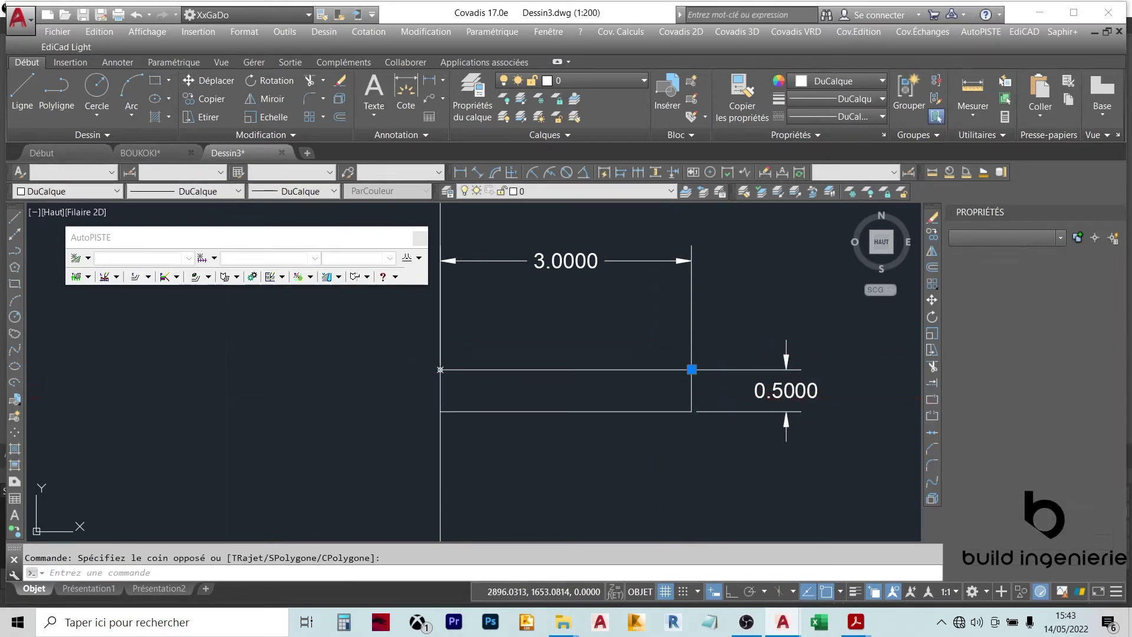
pyautogui.press('Escape')
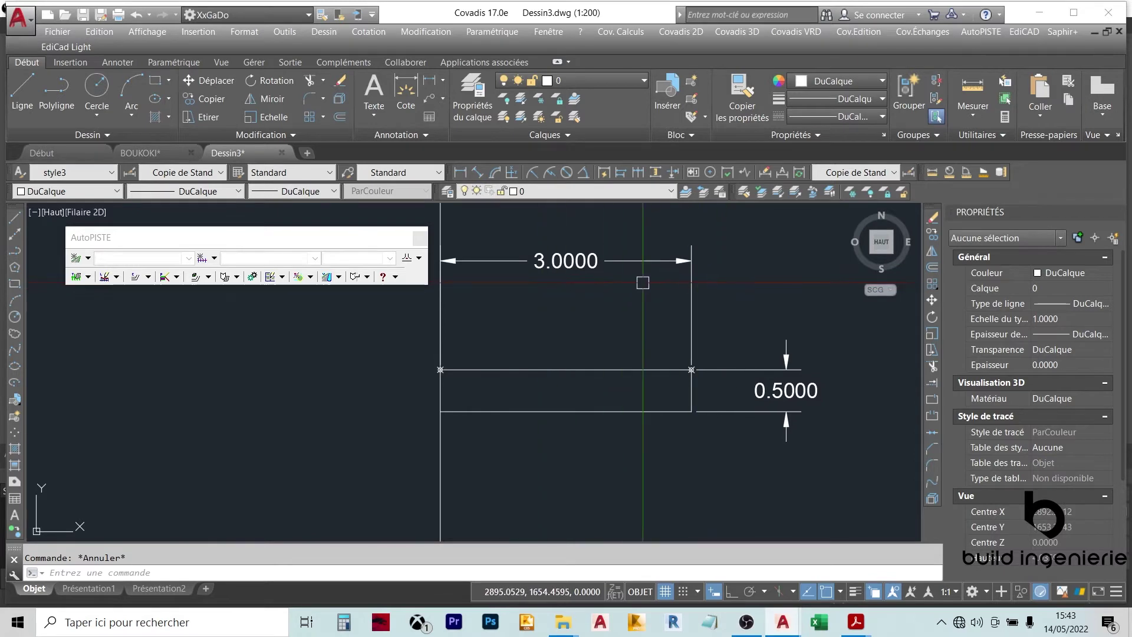
# Step: Compare the coordinates of the points at the rectangle's two upper corners by selecting each one separately
pyautogui.click(407, 337)
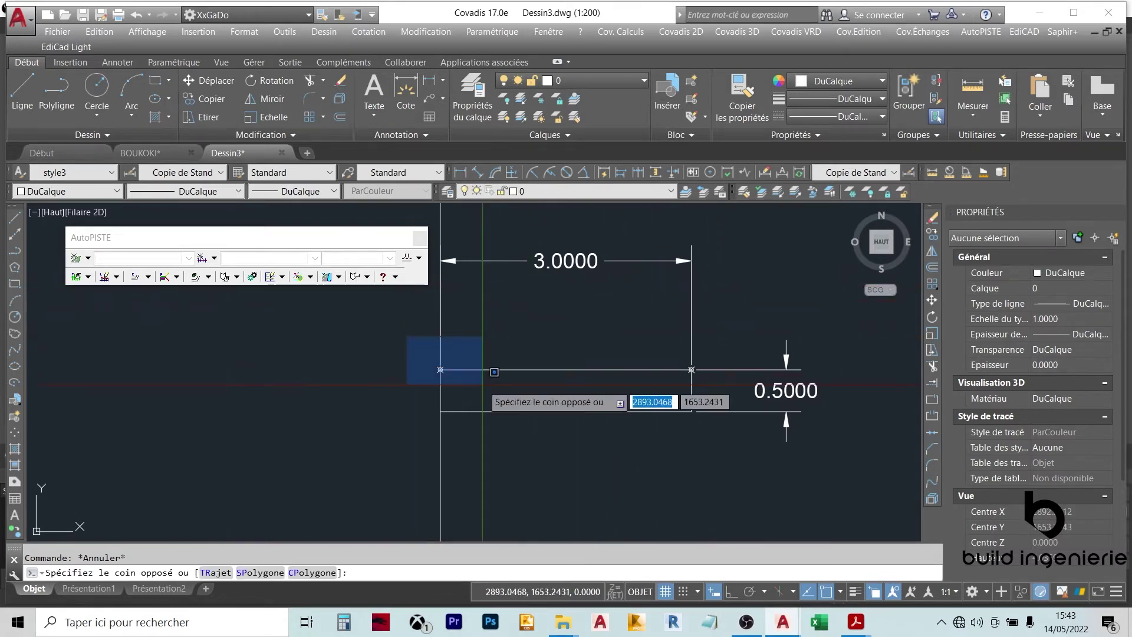
pyautogui.click(482, 384)
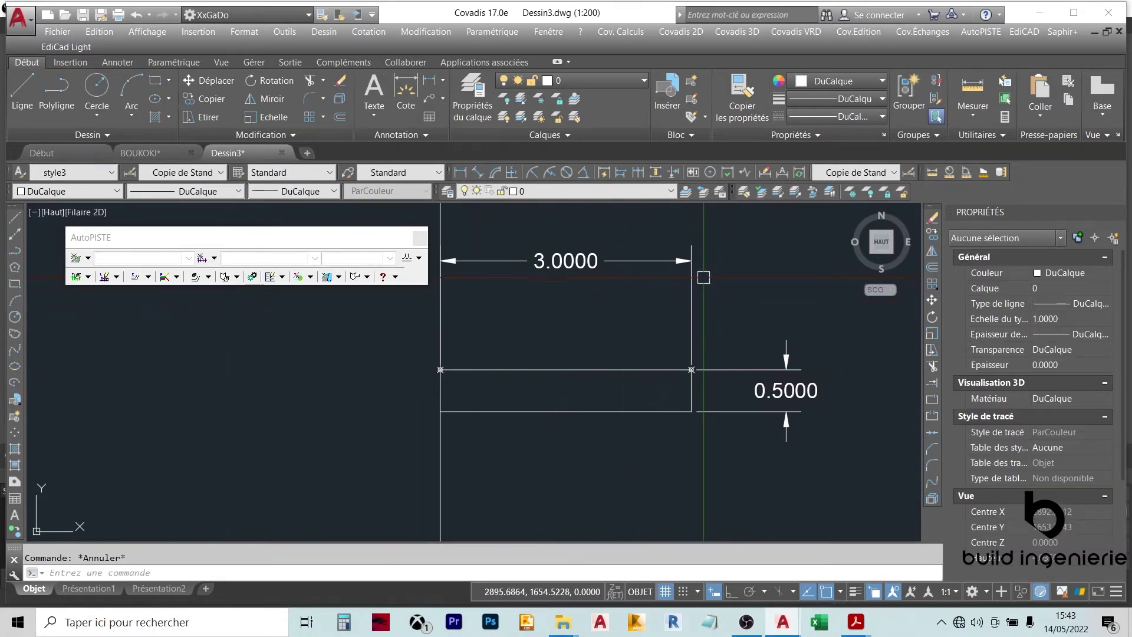
pyautogui.moveTo(524, 312); pyautogui.dragTo(561, 324, button='middle')
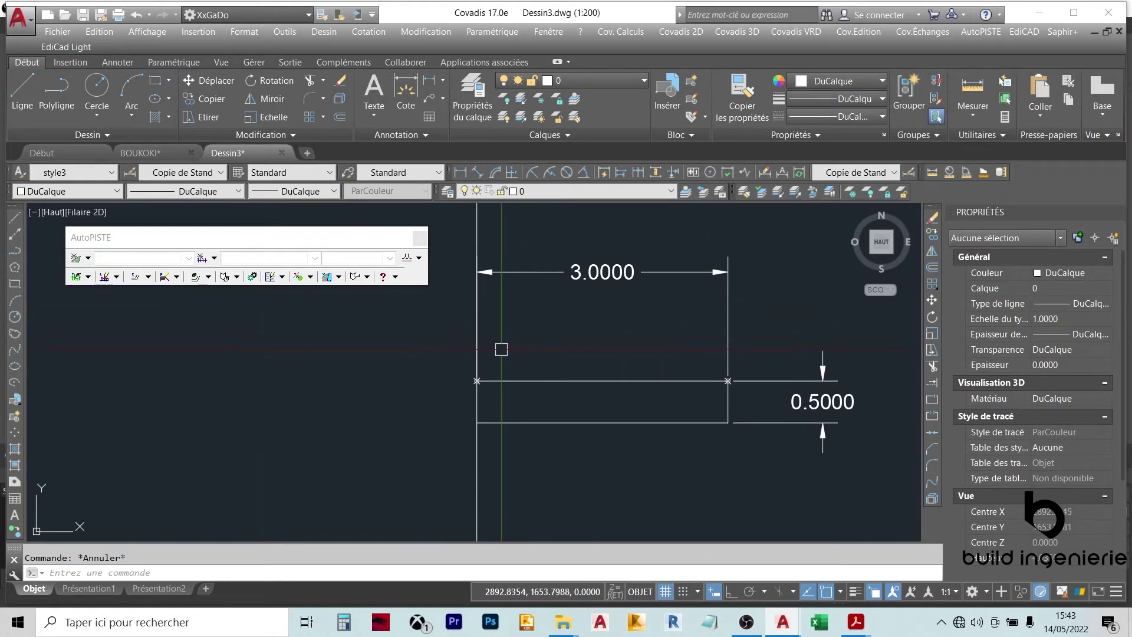
pyautogui.click(437, 389)
pyautogui.click(513, 404)
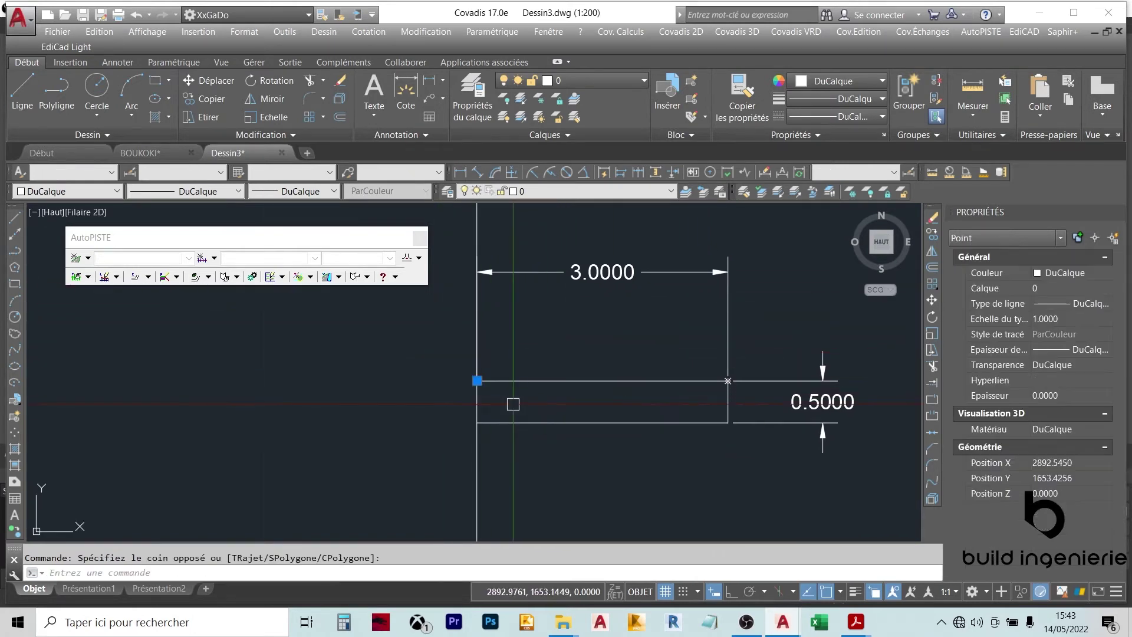
pyautogui.press('Escape')
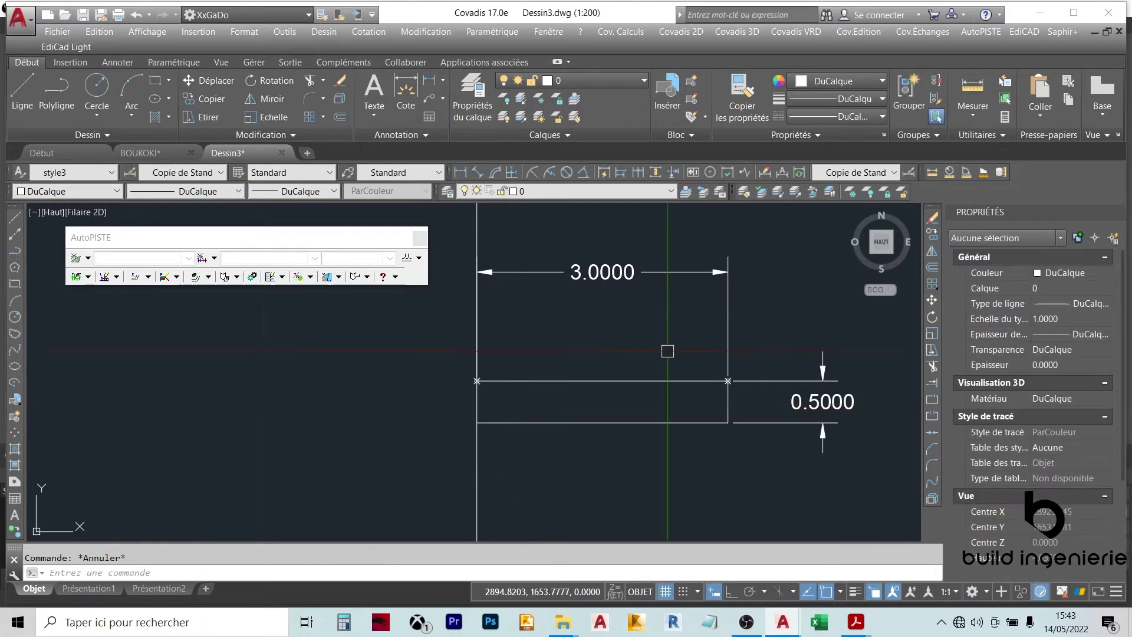
pyautogui.click(714, 351)
pyautogui.click(758, 401)
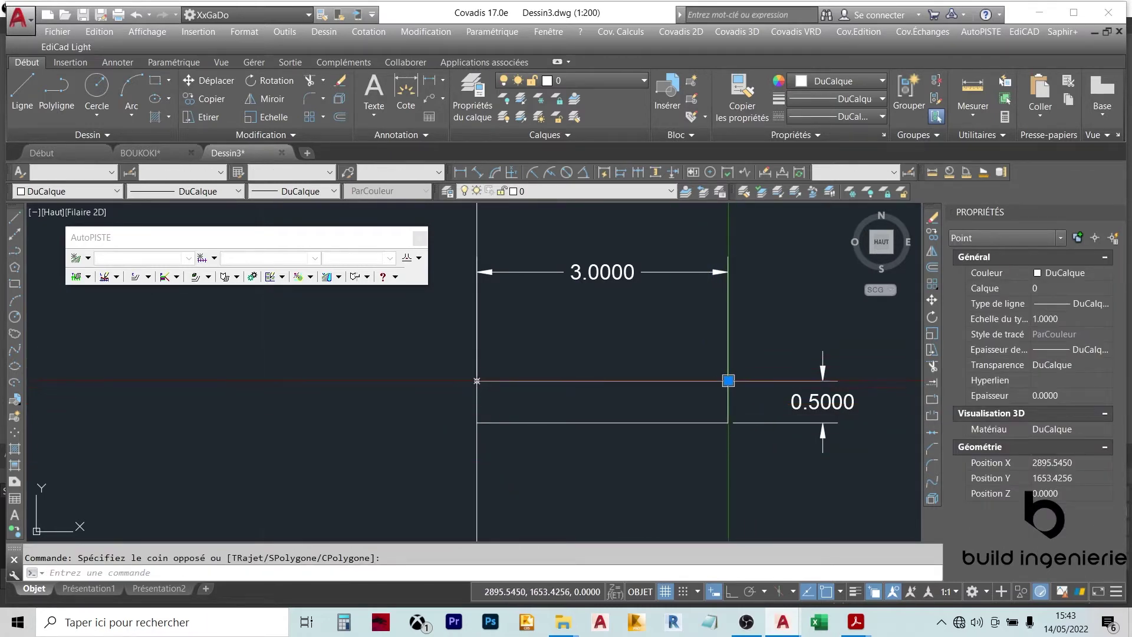
pyautogui.press('Escape')
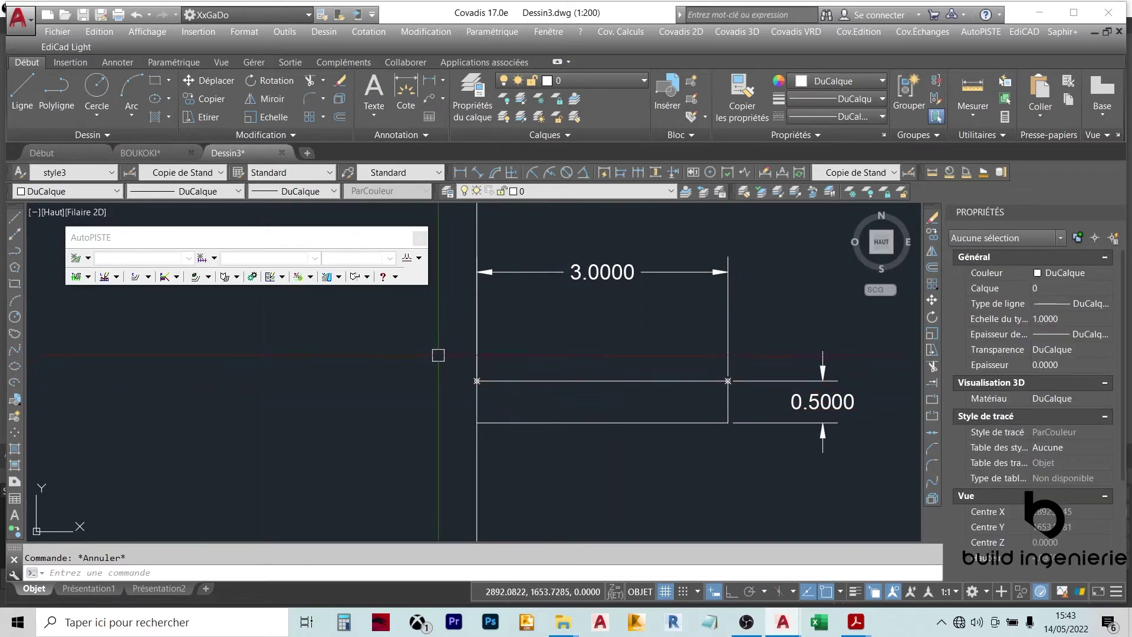
# Step: Switch back to the BOUKOKI drawing and look over its plan axes, longitudinal profiles and cross-section sheets
pyautogui.click(158, 153)
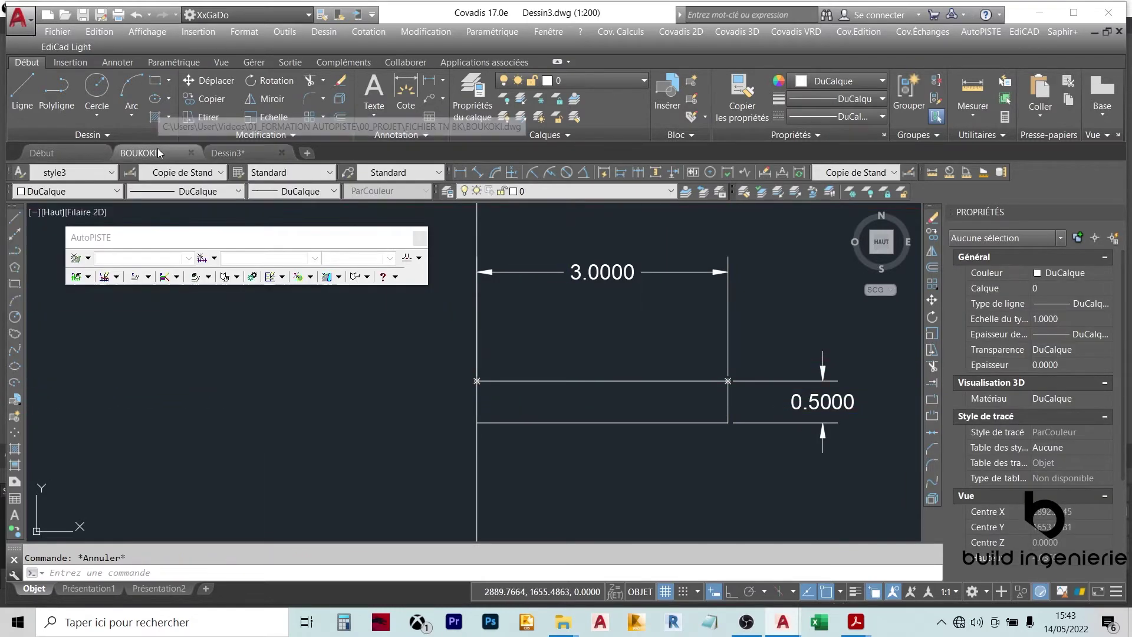
pyautogui.scroll(-3, 625, 386)
pyautogui.moveTo(622, 391); pyautogui.dragTo(468, 422, button='middle')
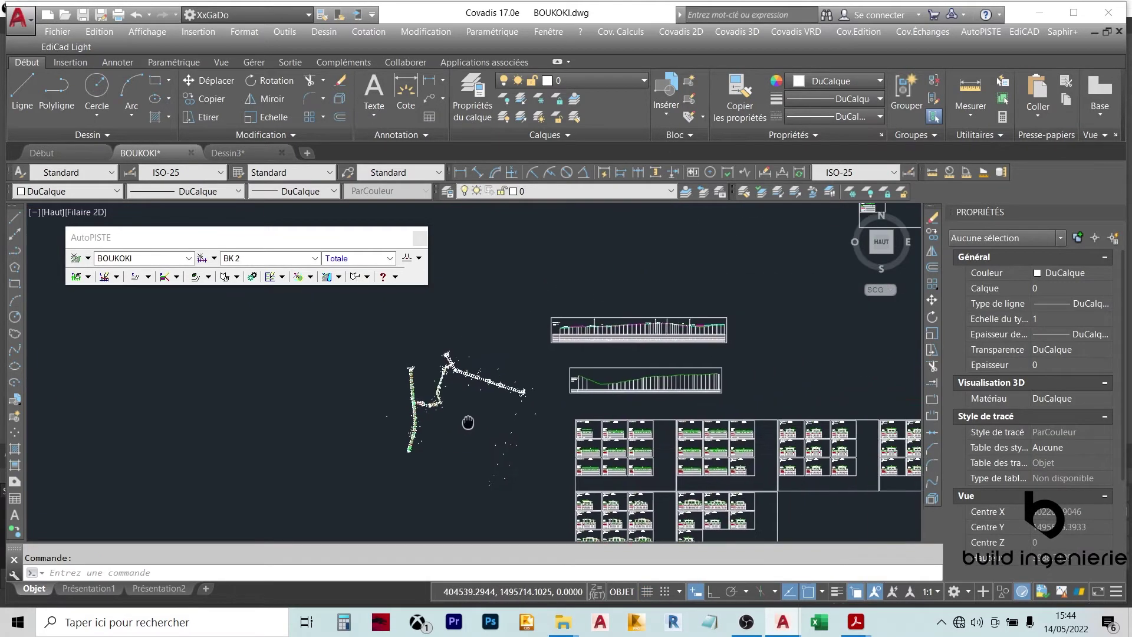
pyautogui.scroll(4, 574, 322)
pyautogui.scroll(-2, 574, 322)
pyautogui.scroll(7, 608, 325)
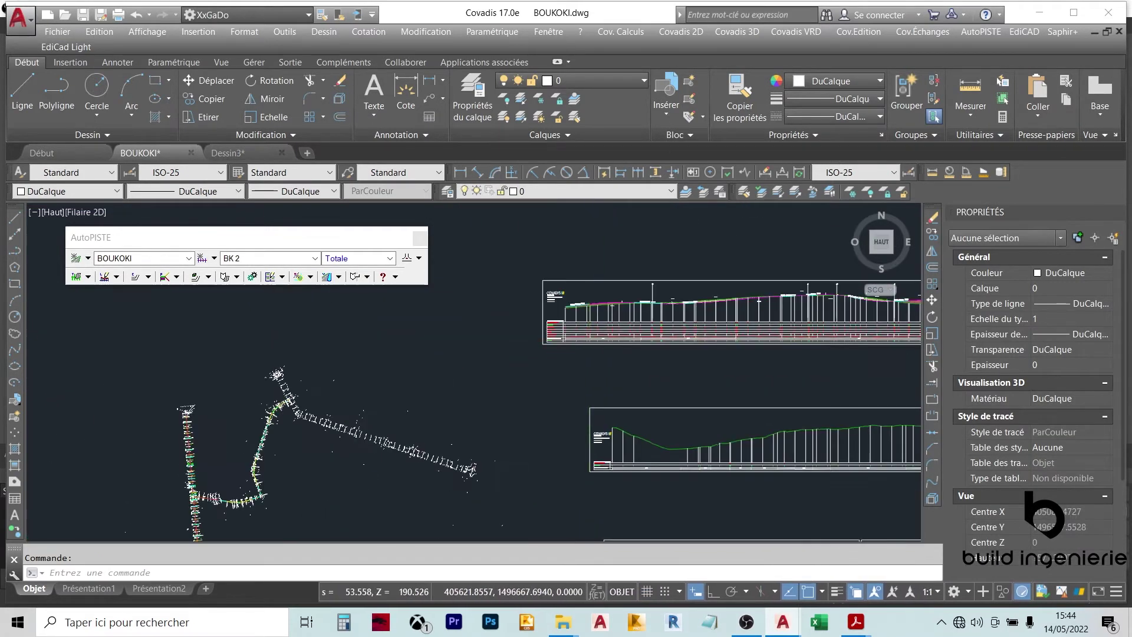
pyautogui.scroll(-5, 630, 327)
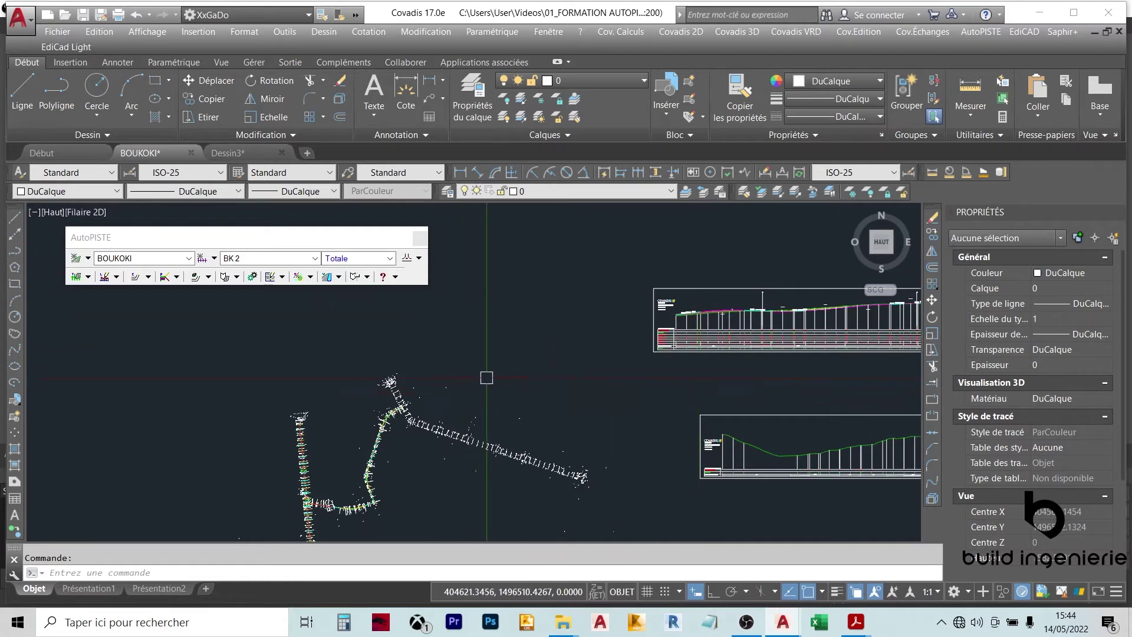
# Step: Produce the AutoPISTE profile listing of the tabulation for axis BK 2
pyautogui.scroll(-1, 485, 379)
pyautogui.moveTo(632, 324)
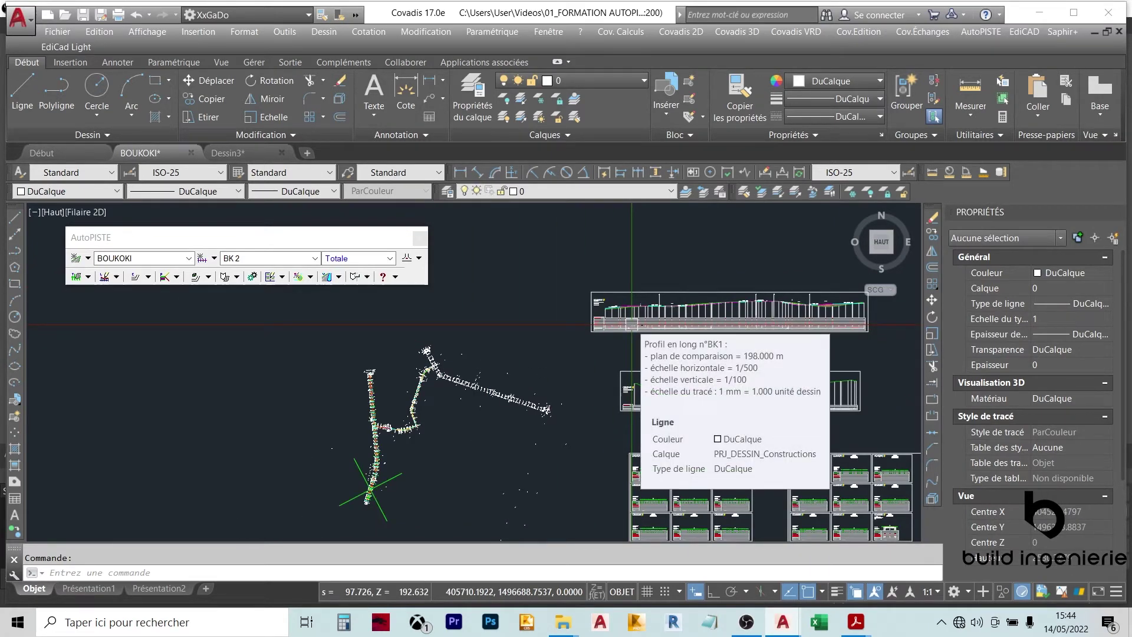
pyautogui.scroll(4, 356, 473)
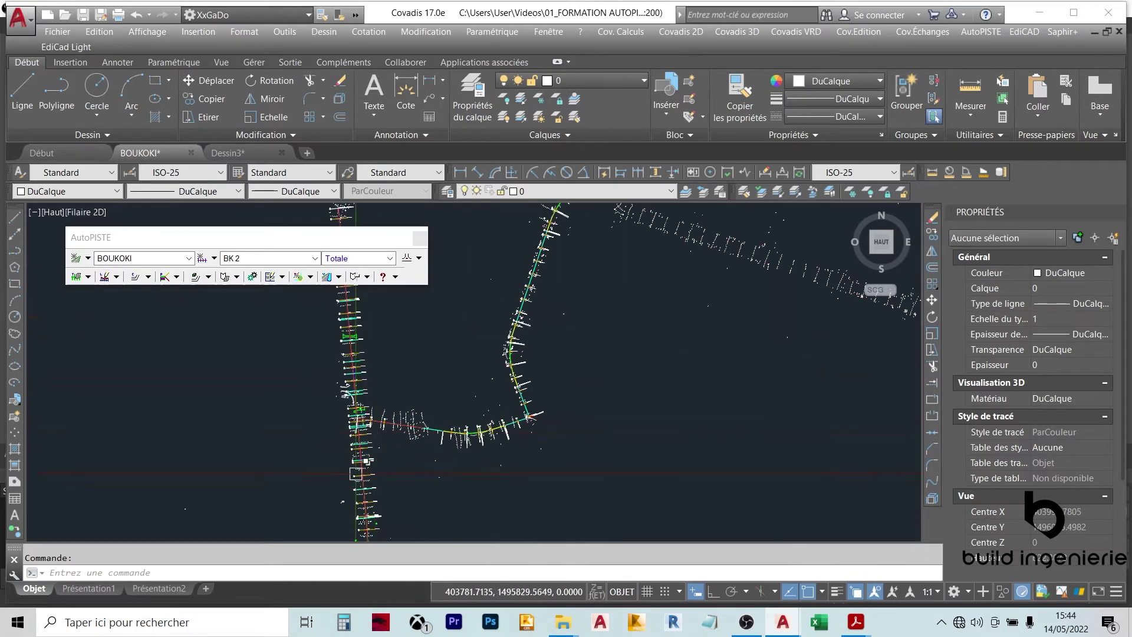
pyautogui.scroll(5, 344, 342)
pyautogui.scroll(4, 358, 343)
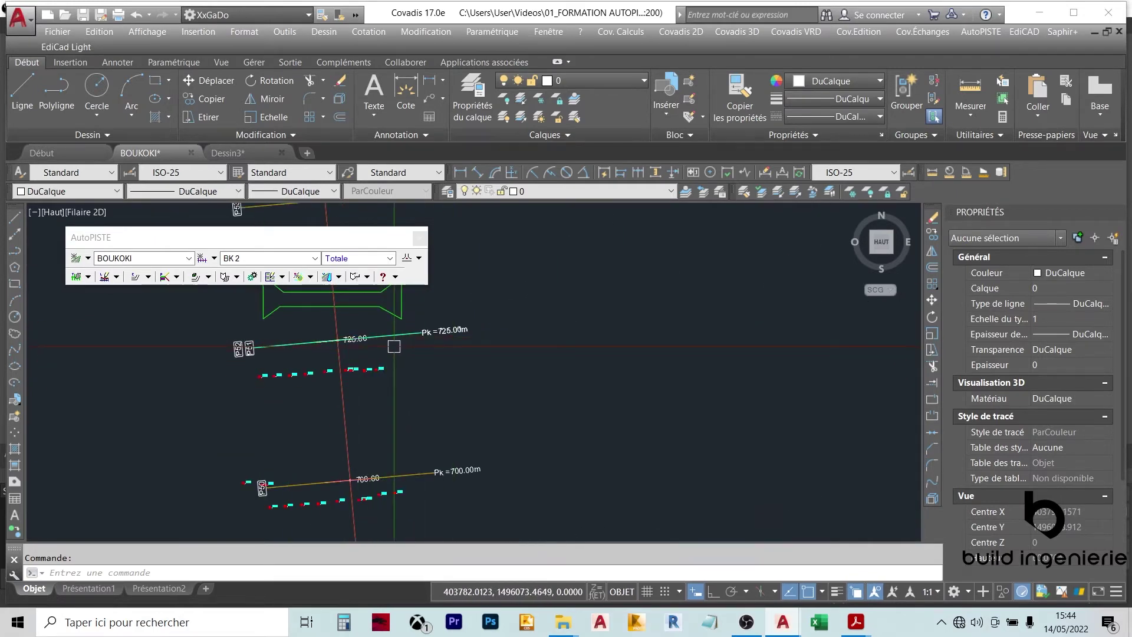
pyautogui.click(89, 280)
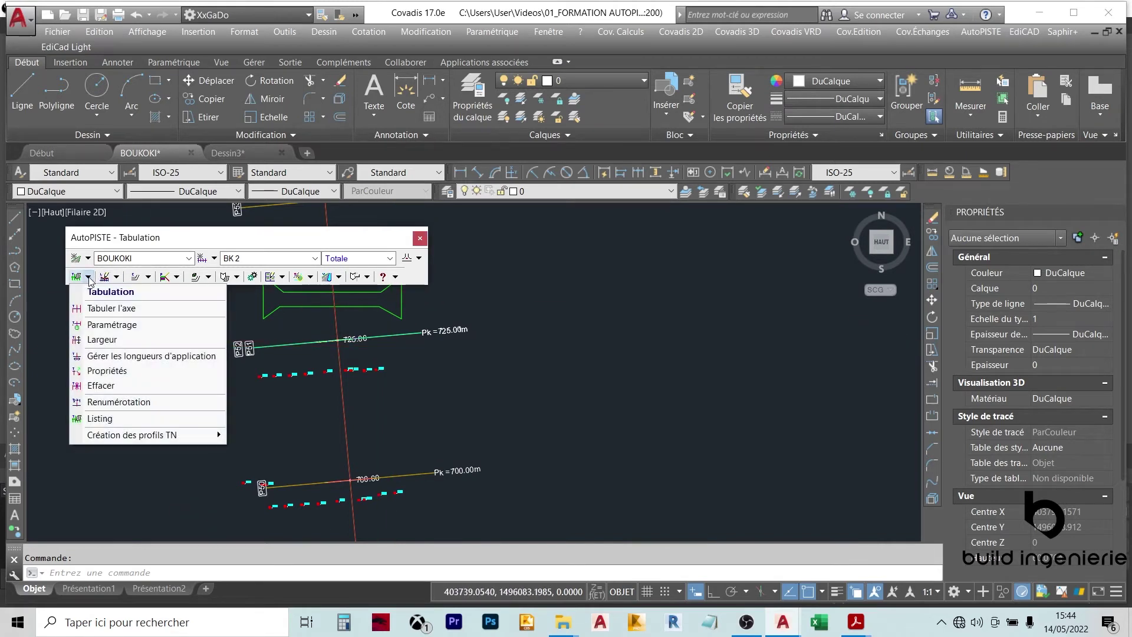
pyautogui.click(147, 419)
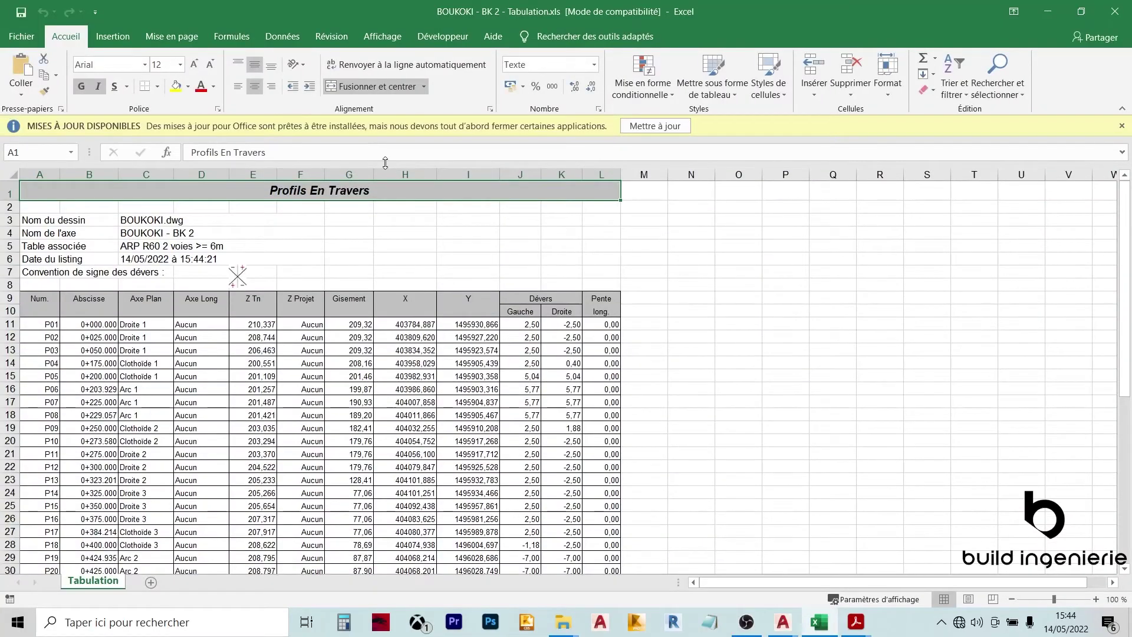
# Step: Examine the X and Y columns and the Z Projet column of the BK 2 listing in Excel, comparing it with the BOUKOKI drawing
pyautogui.moveTo(406, 174); pyautogui.dragTo(475, 171)
pyautogui.hotkey('alt', 'Tab')
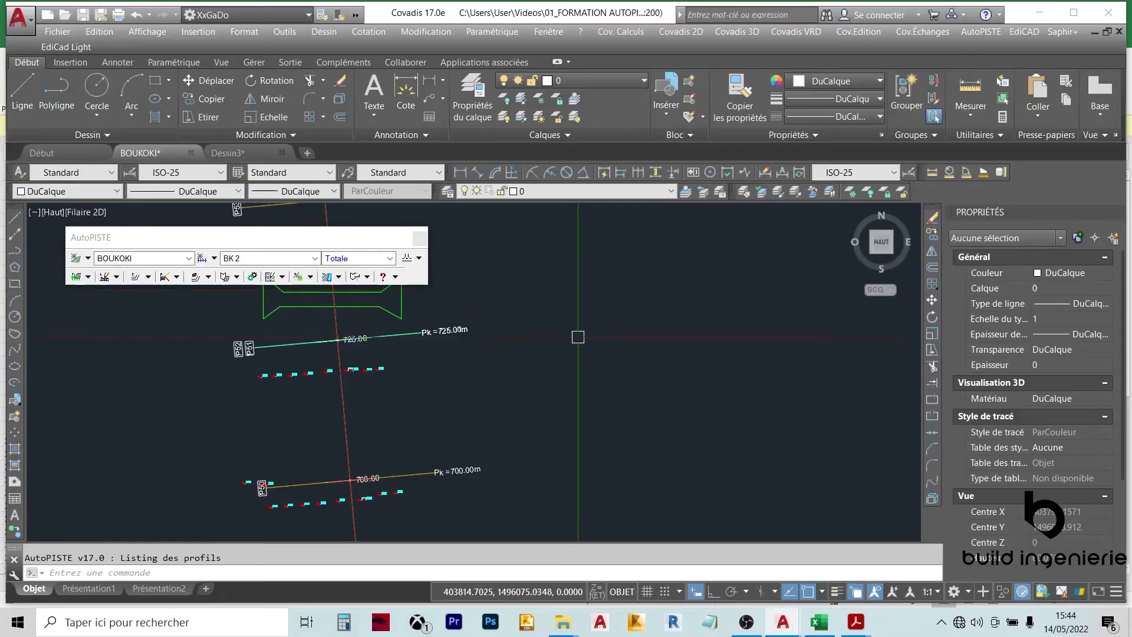
pyautogui.scroll(-4, 511, 310)
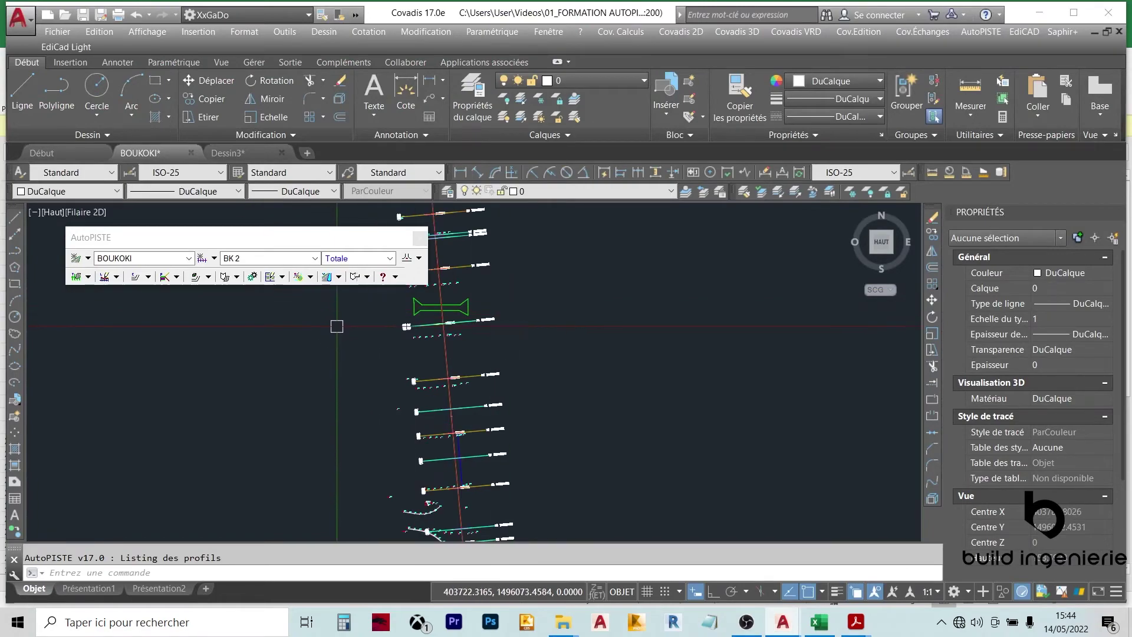
pyautogui.hotkey('alt', 'Tab')
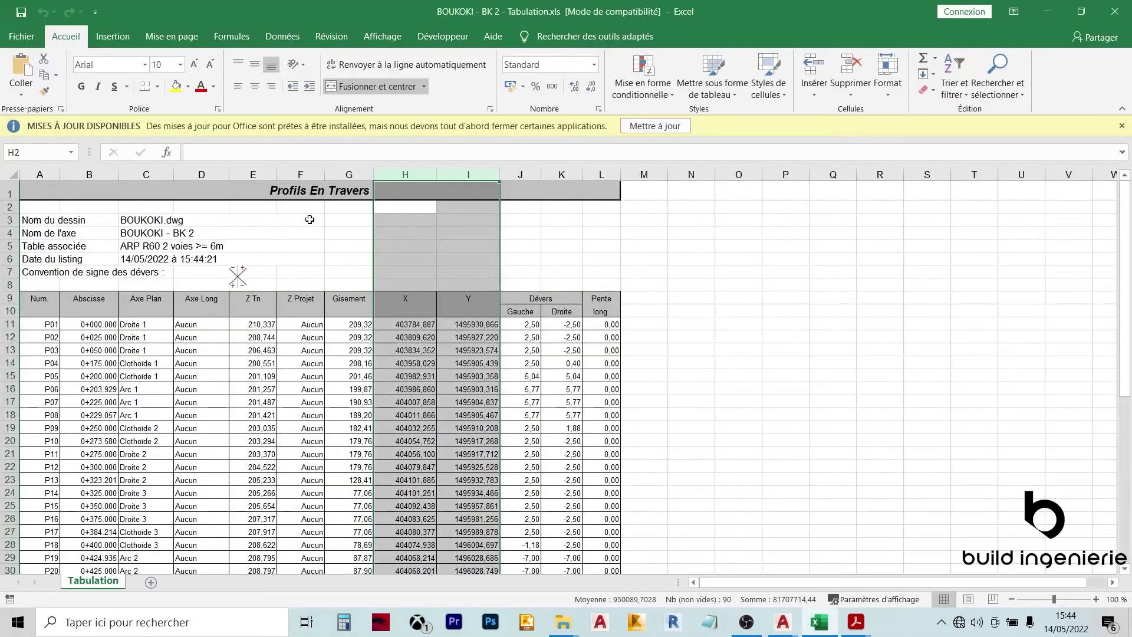
pyautogui.click(302, 176)
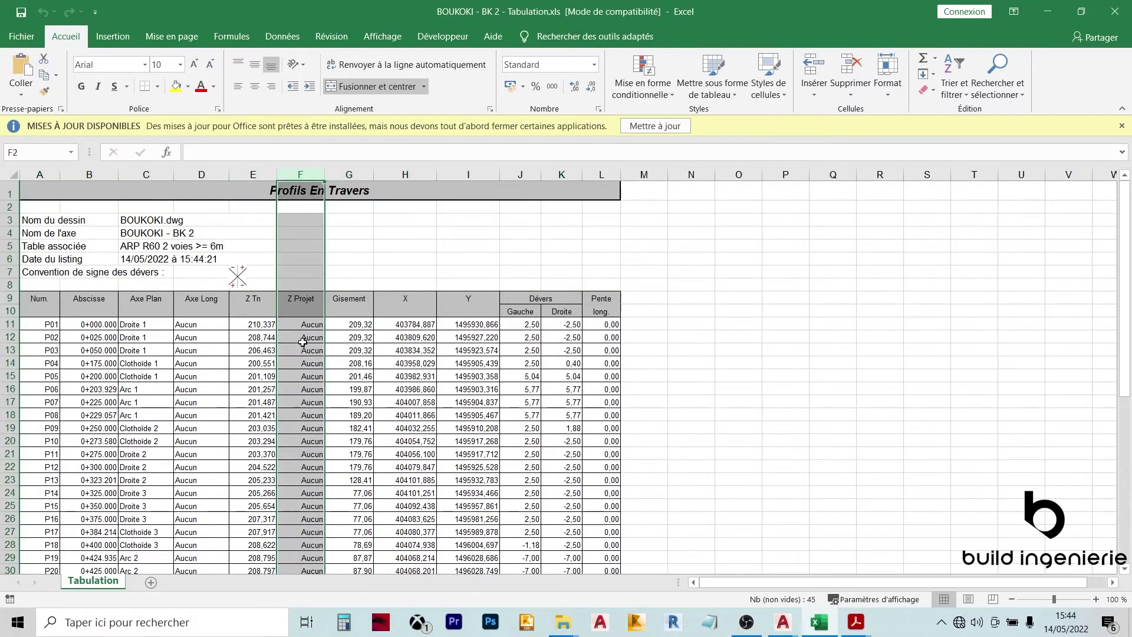
pyautogui.hotkey('alt', 'Tab')
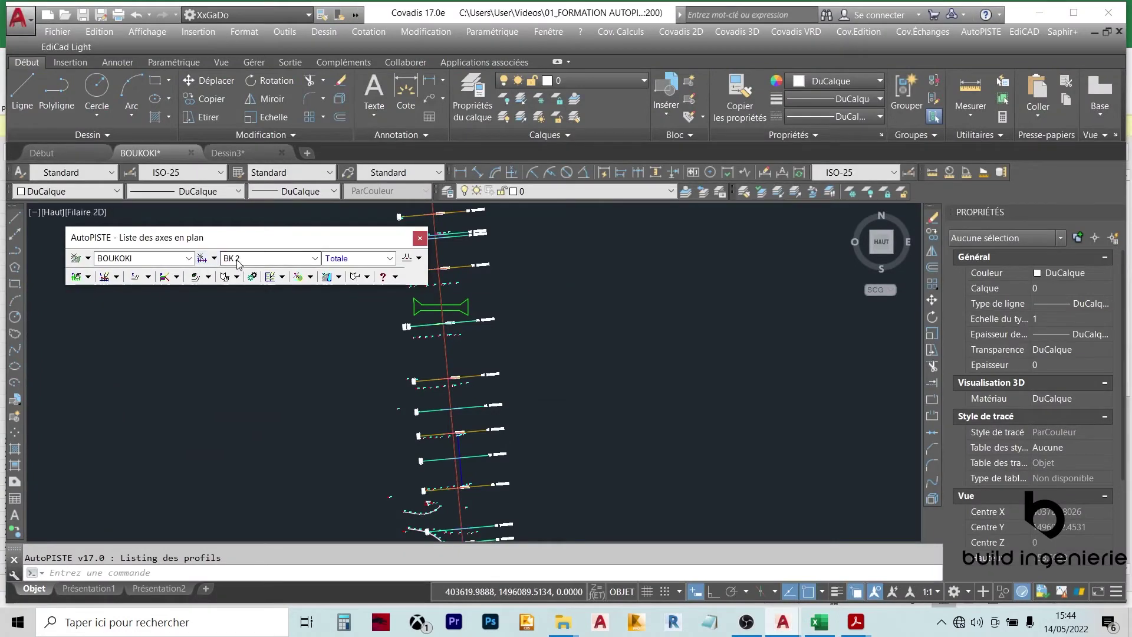
# Step: Make BK1 the current axis and produce its tabulation listing
pyautogui.click(315, 258)
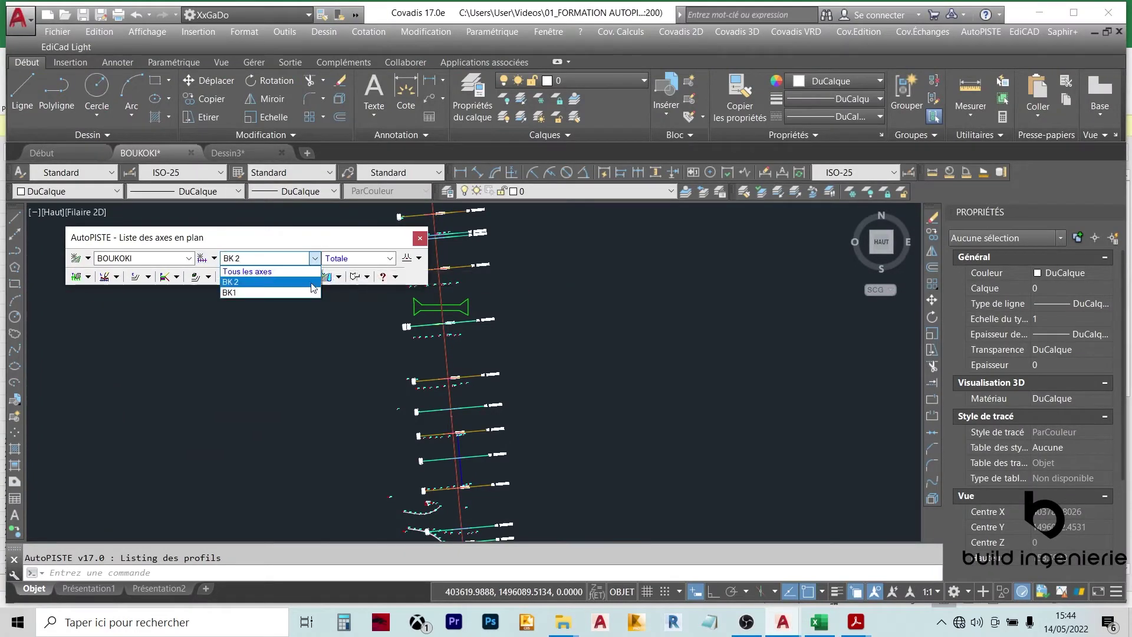
pyautogui.click(247, 292)
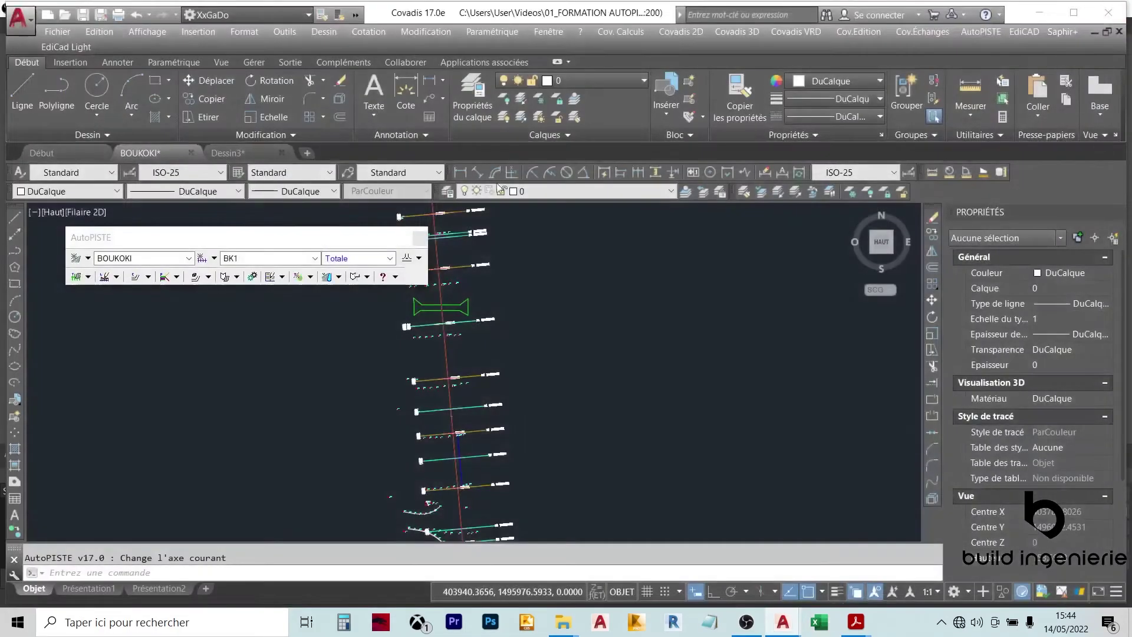
pyautogui.click(75, 277)
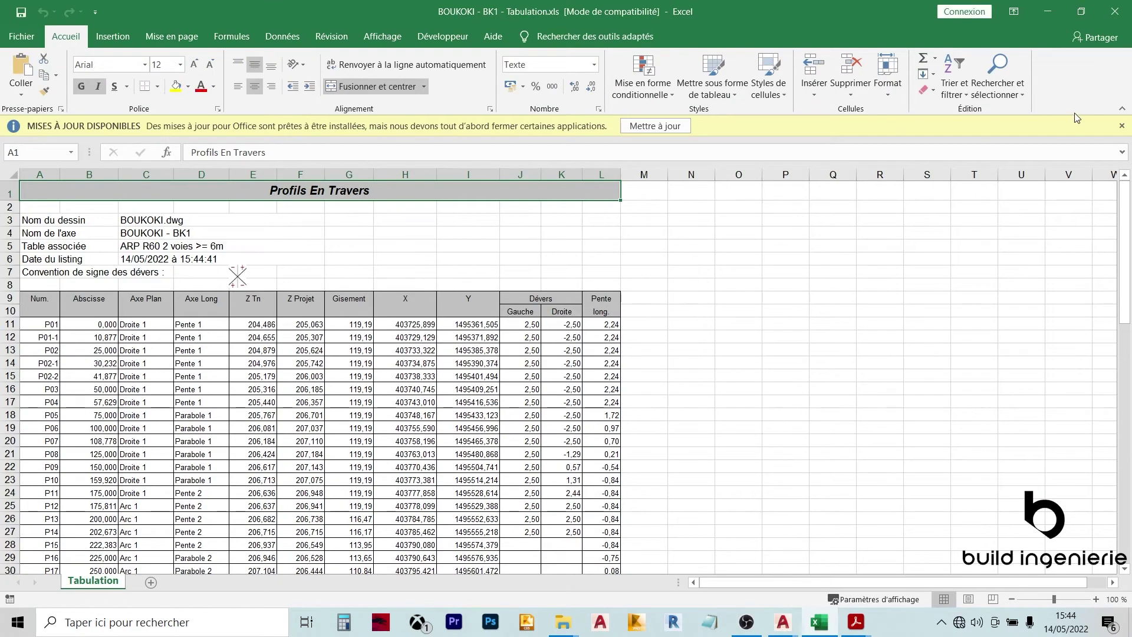
# Step: Dismiss the Office update notice and highlight the X, Y and Z Projet columns of the BK1 listing
pyautogui.click(1122, 126)
pyautogui.click(254, 213)
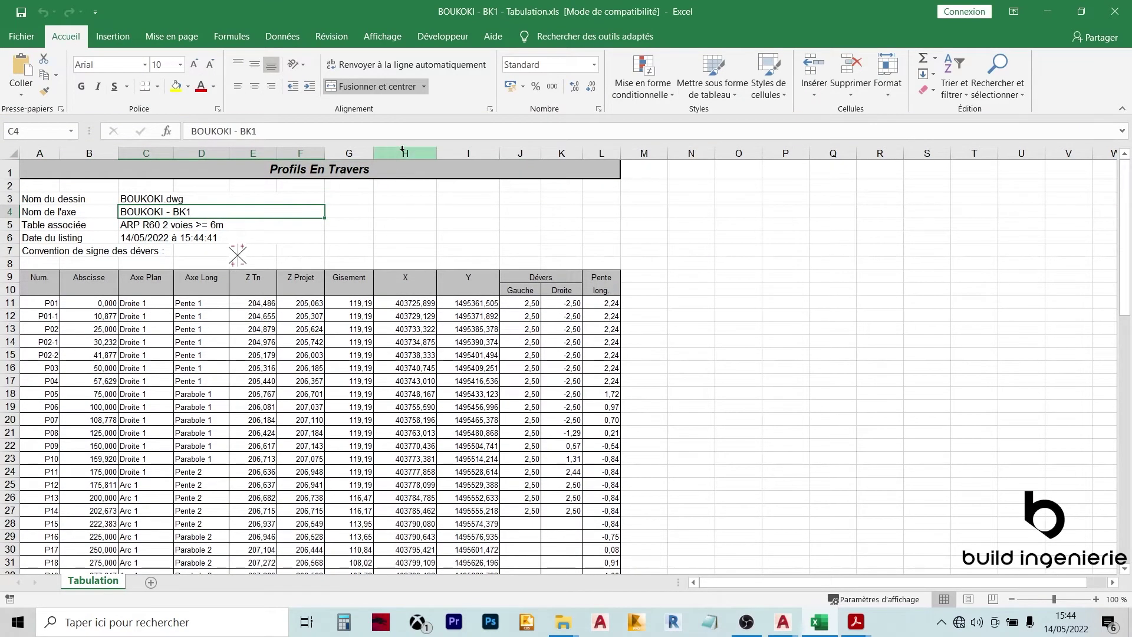
pyautogui.moveTo(403, 149); pyautogui.dragTo(465, 165)
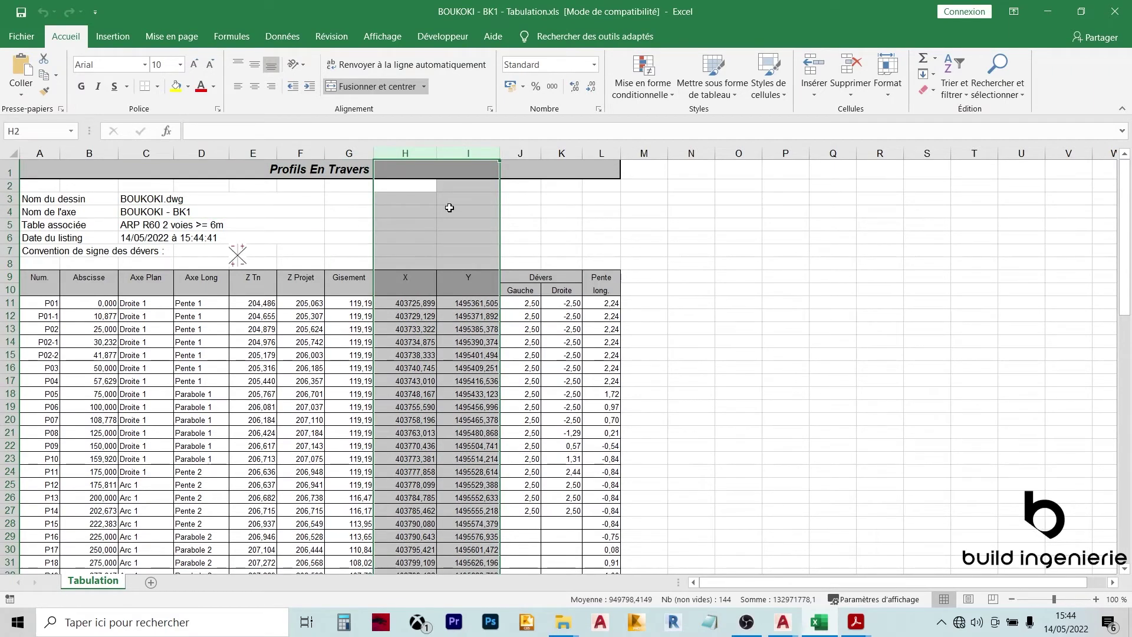
pyautogui.moveTo(395, 149); pyautogui.dragTo(486, 151)
pyautogui.click(298, 151)
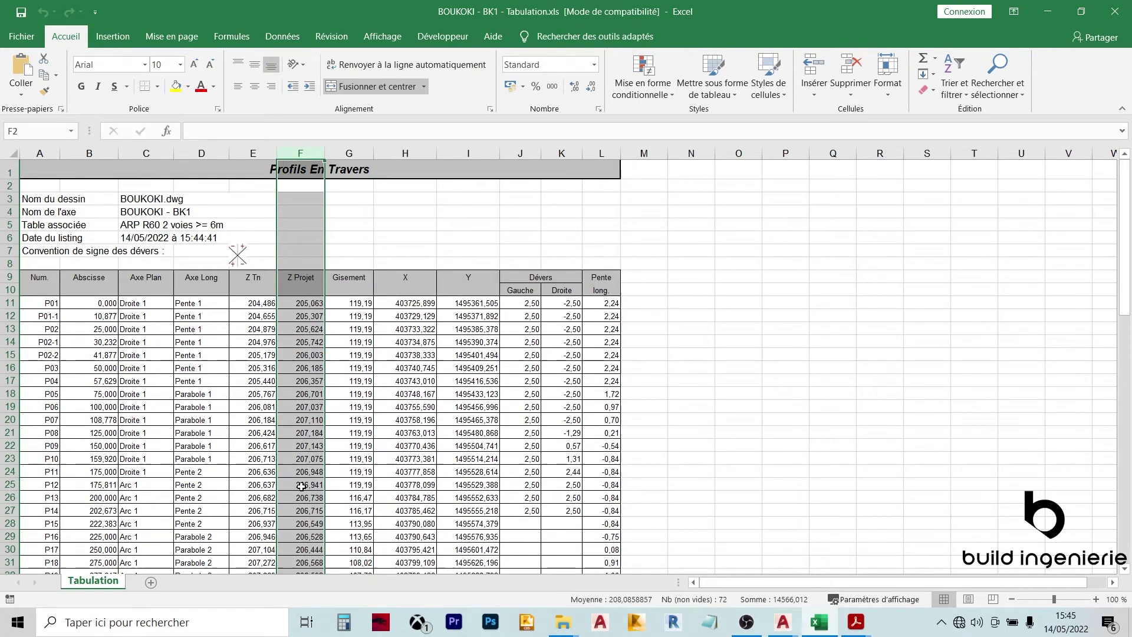
# Step: Check the X, Y and Z Projet values of individual cross-sections in the BK1 listing, such as profiles P01 and P02-2
pyautogui.click(391, 303)
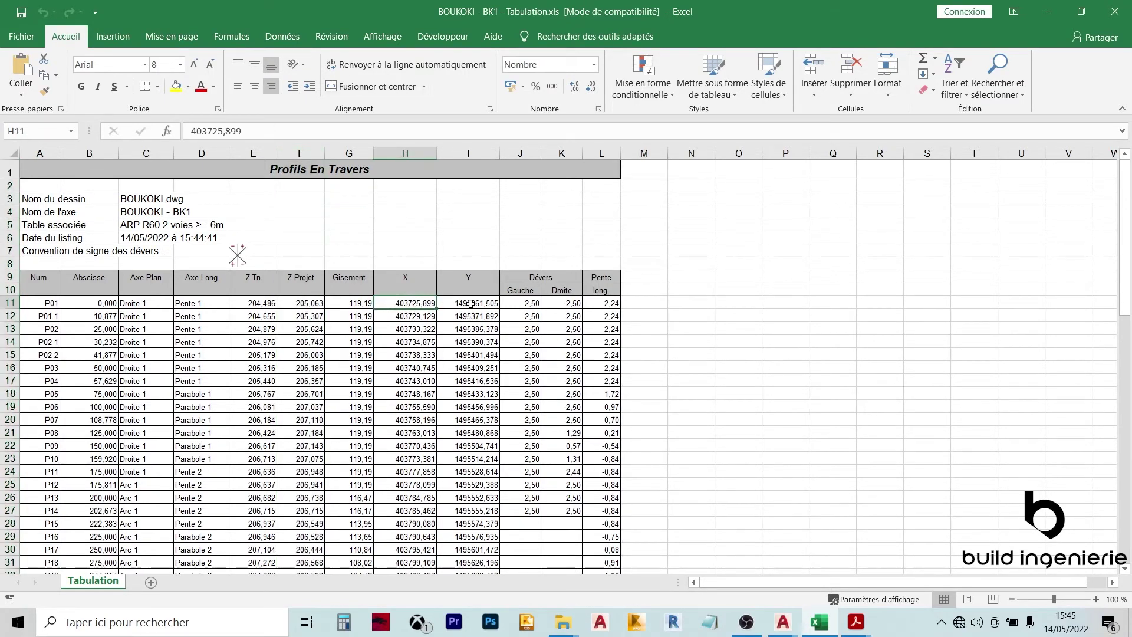
pyautogui.moveTo(405, 152); pyautogui.dragTo(356, 145)
pyautogui.click(297, 153)
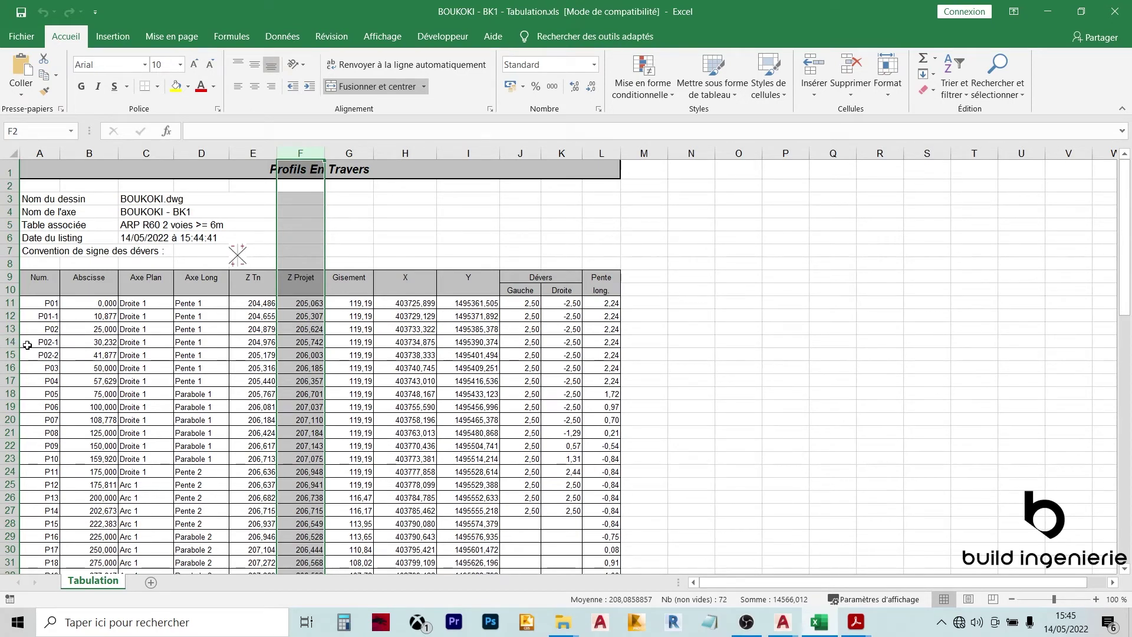
pyautogui.click(312, 355)
pyautogui.click(397, 358)
pyautogui.click(475, 356)
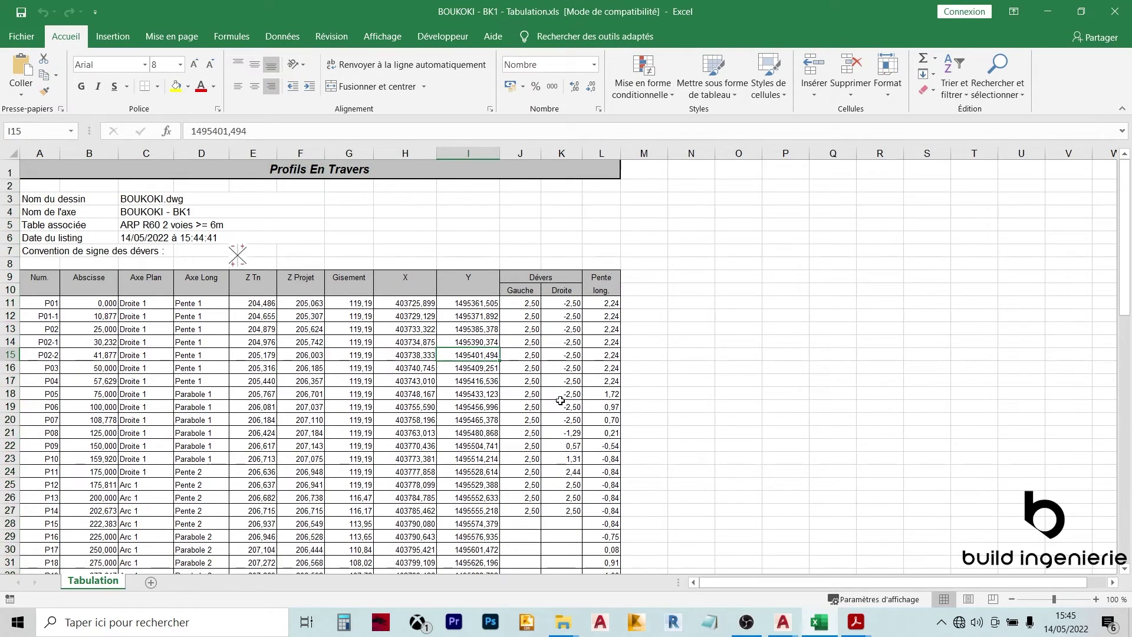
# Step: Switch back to the Dessin3 drawing in Covadis and select each point on the rectangle's upper corners in turn, clearing the selection each time
pyautogui.hotkey('alt', 'Tab')
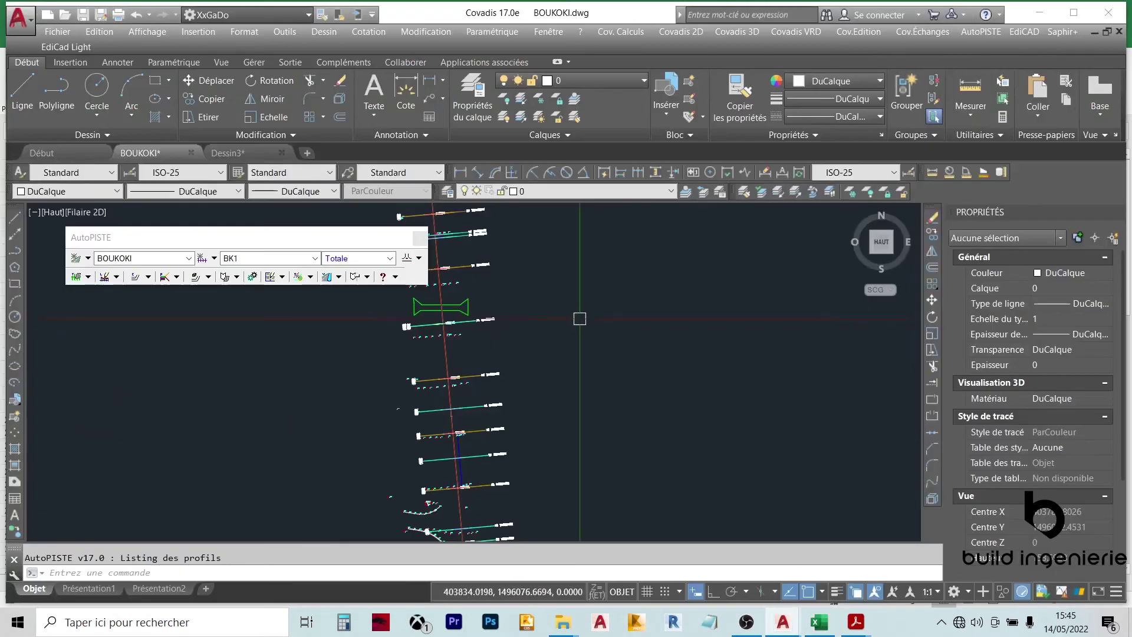
pyautogui.click(236, 155)
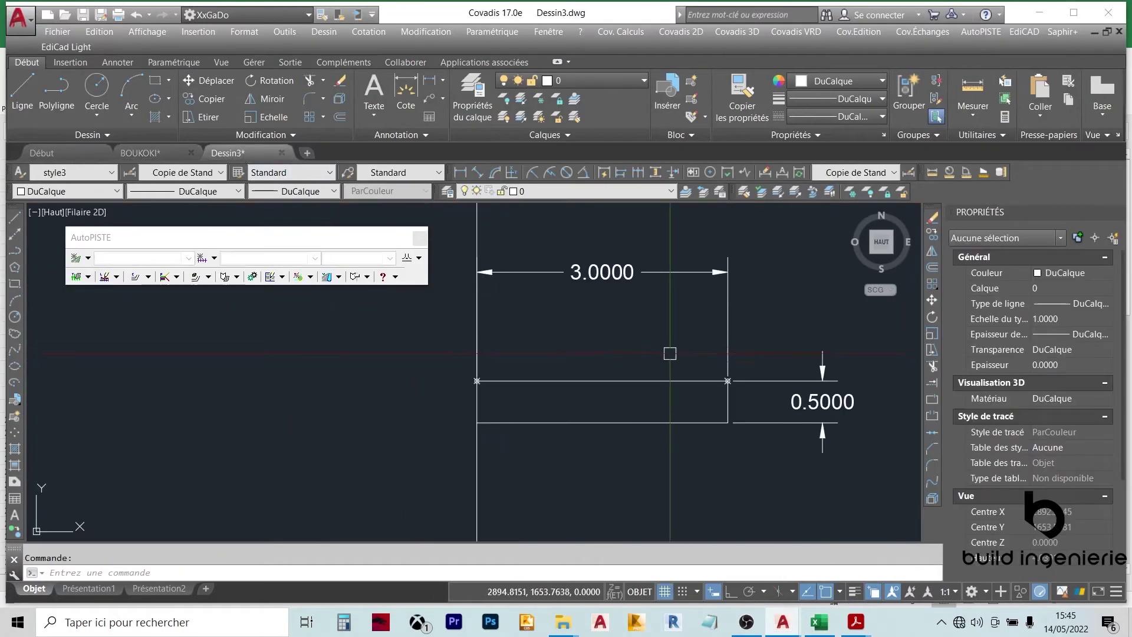
pyautogui.click(704, 354)
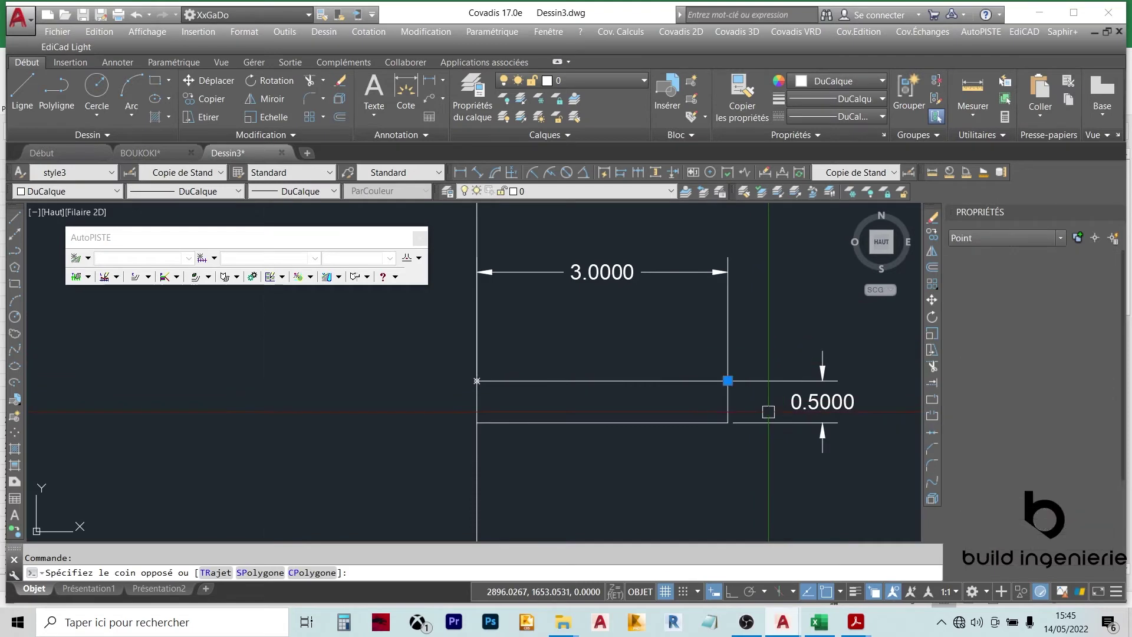
pyautogui.press('Escape')
pyautogui.click(443, 352)
pyautogui.click(521, 389)
pyautogui.press('Escape')
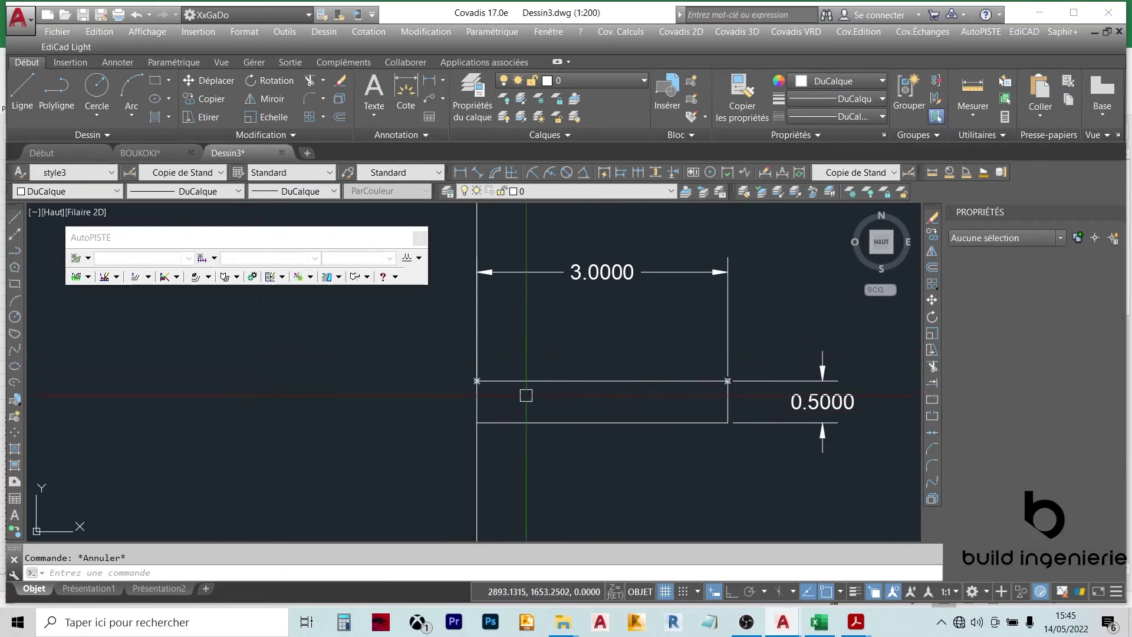
# Step: Glance at the BOUKOKI drawing, return to Dessin3 and check the coordinates of the point on the rectangle's upper-right corner
pyautogui.click(157, 157)
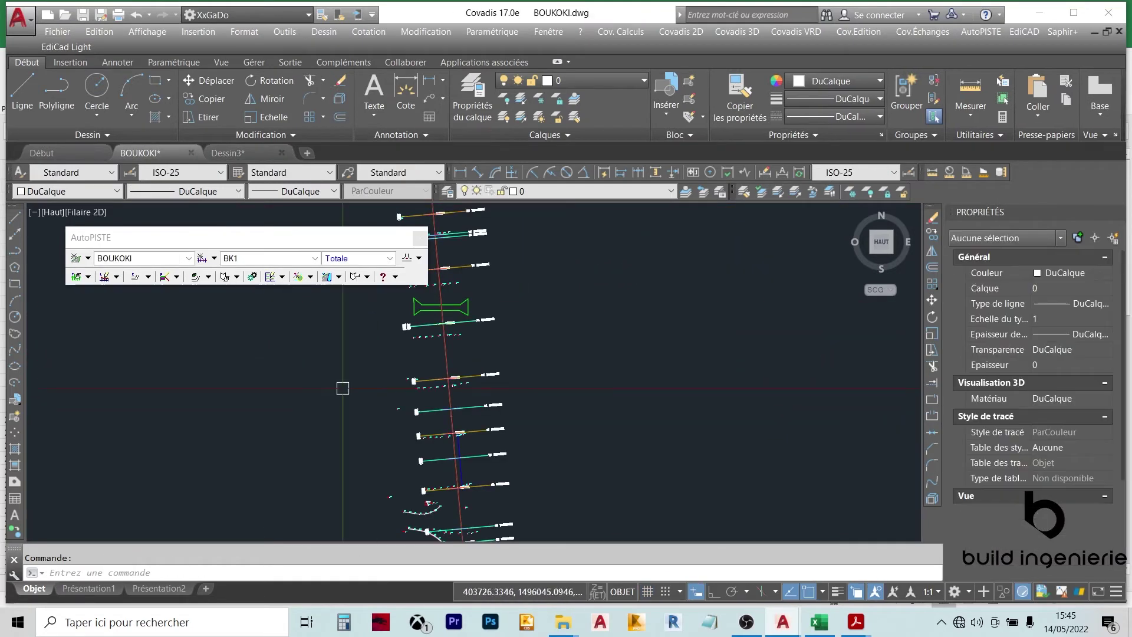
pyautogui.click(227, 153)
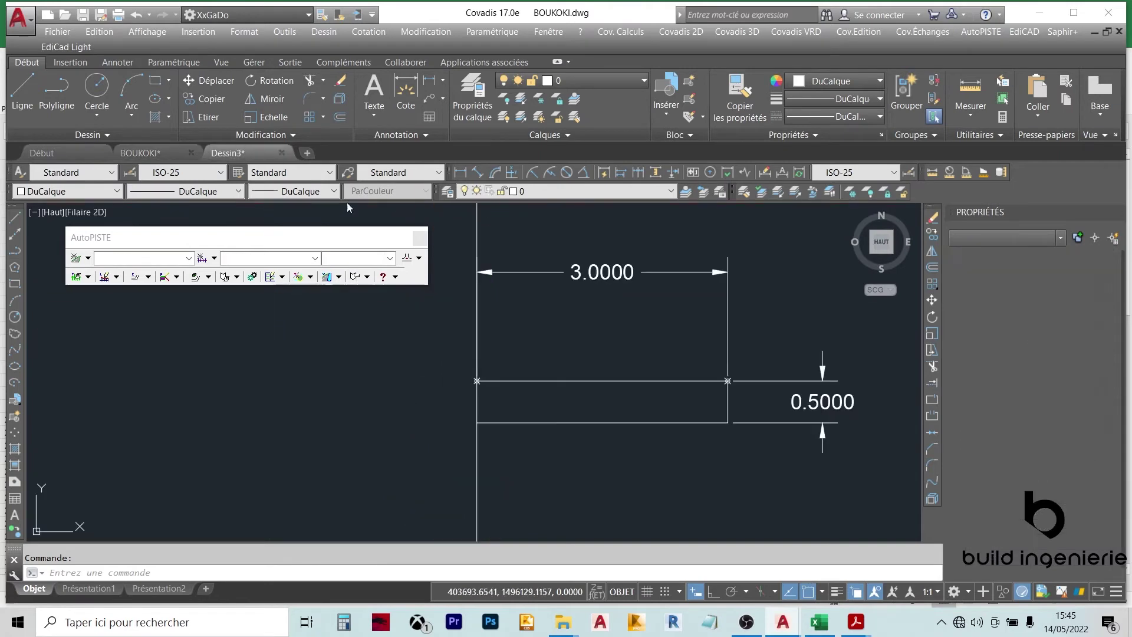
pyautogui.click(475, 378)
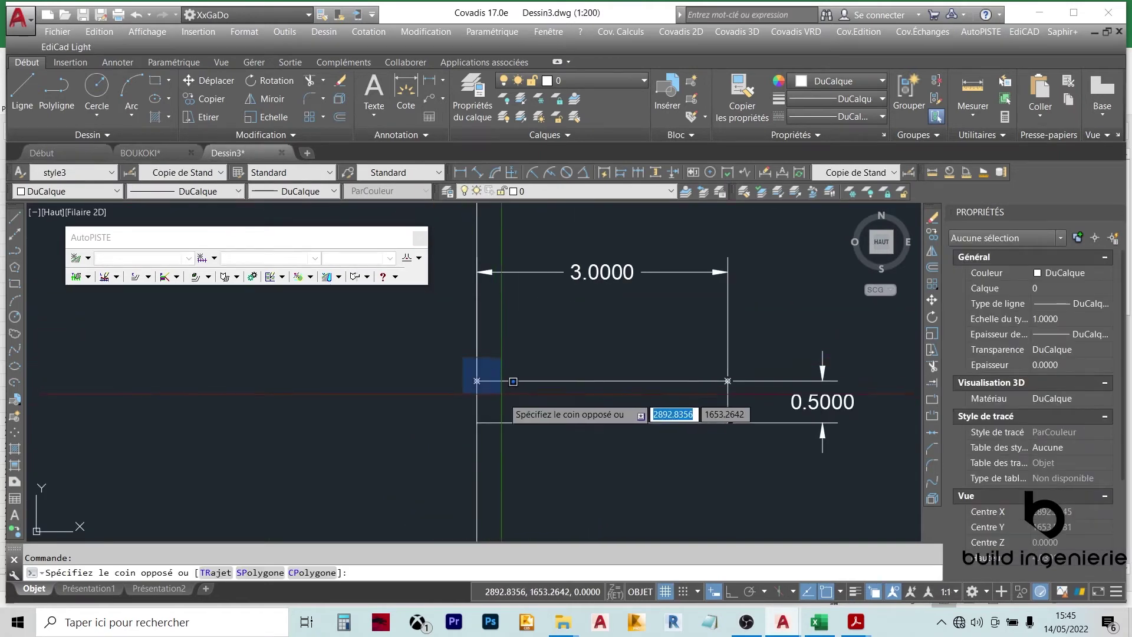
pyautogui.press('Escape')
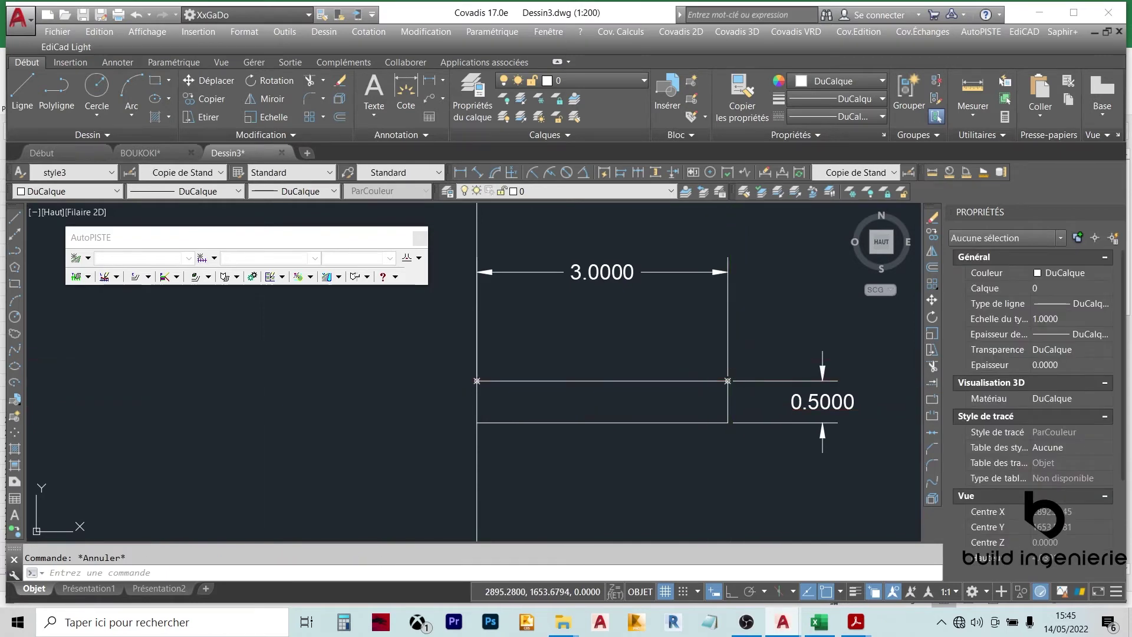
pyautogui.click(728, 381)
pyautogui.click(750, 402)
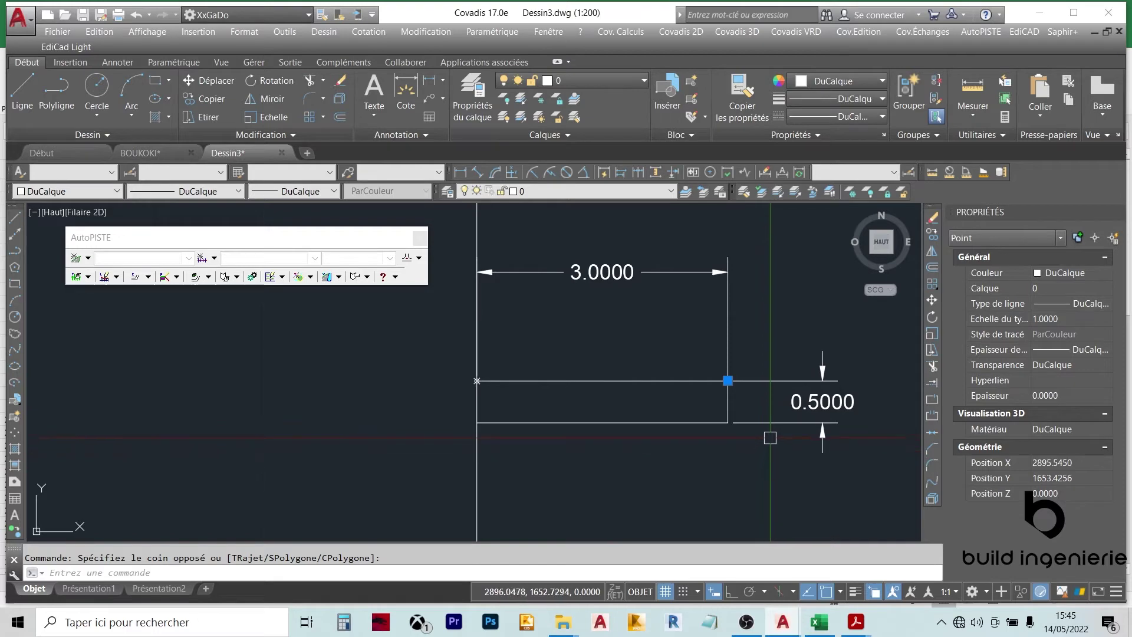
pyautogui.press('Escape')
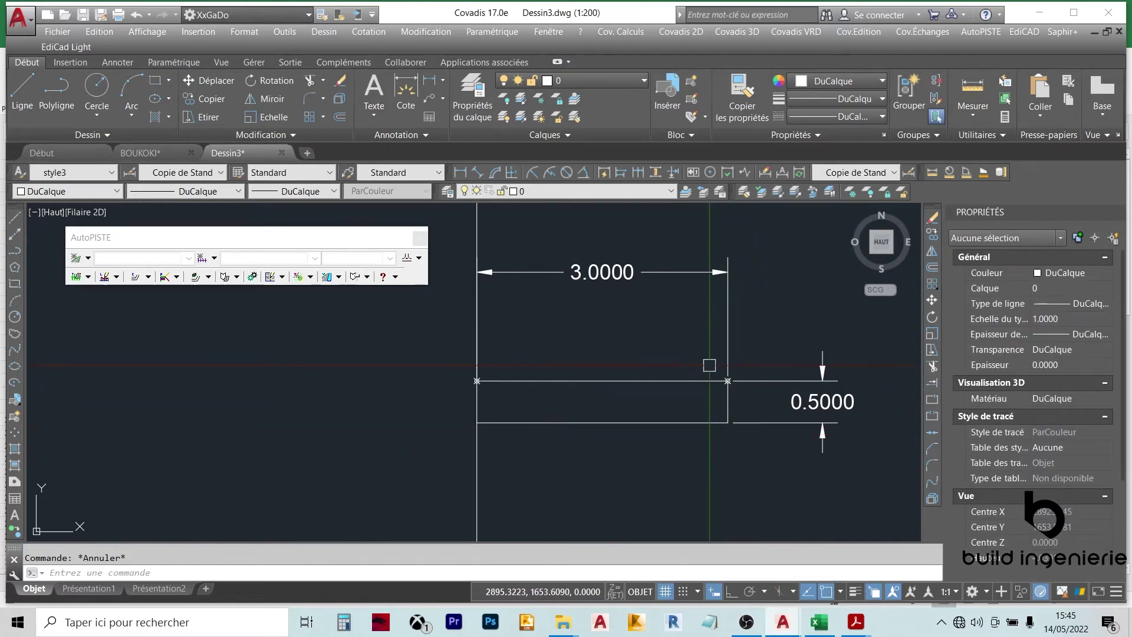
# Step: Compare the points on the rectangle's upper-left and upper-right corners by selecting them one after the other
pyautogui.click(435, 348)
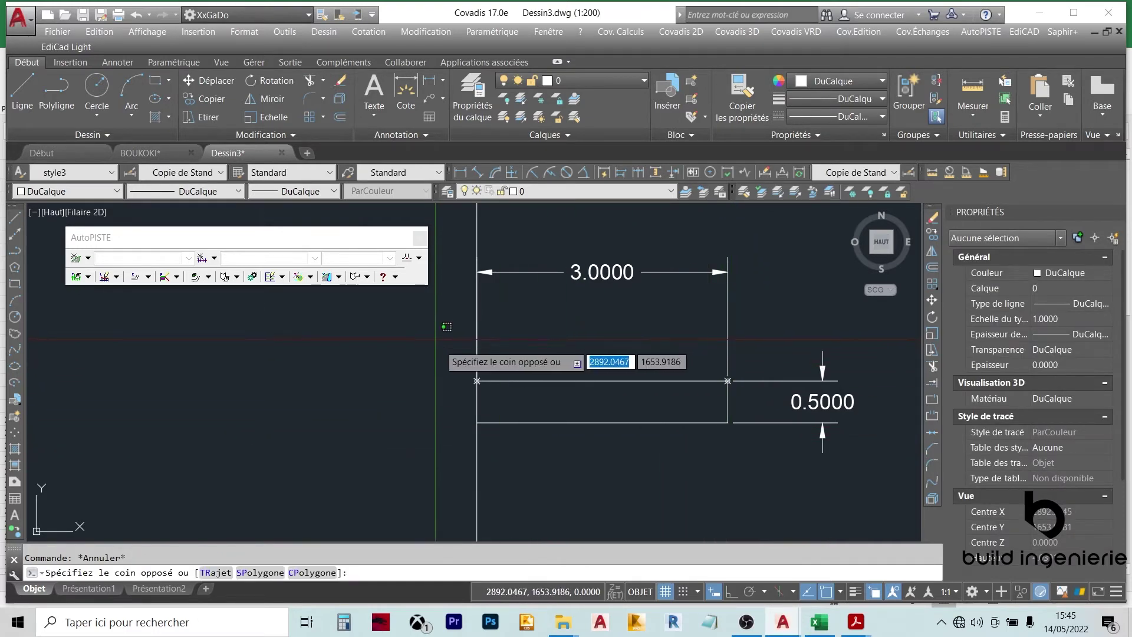
pyautogui.click(526, 411)
pyautogui.press('Escape')
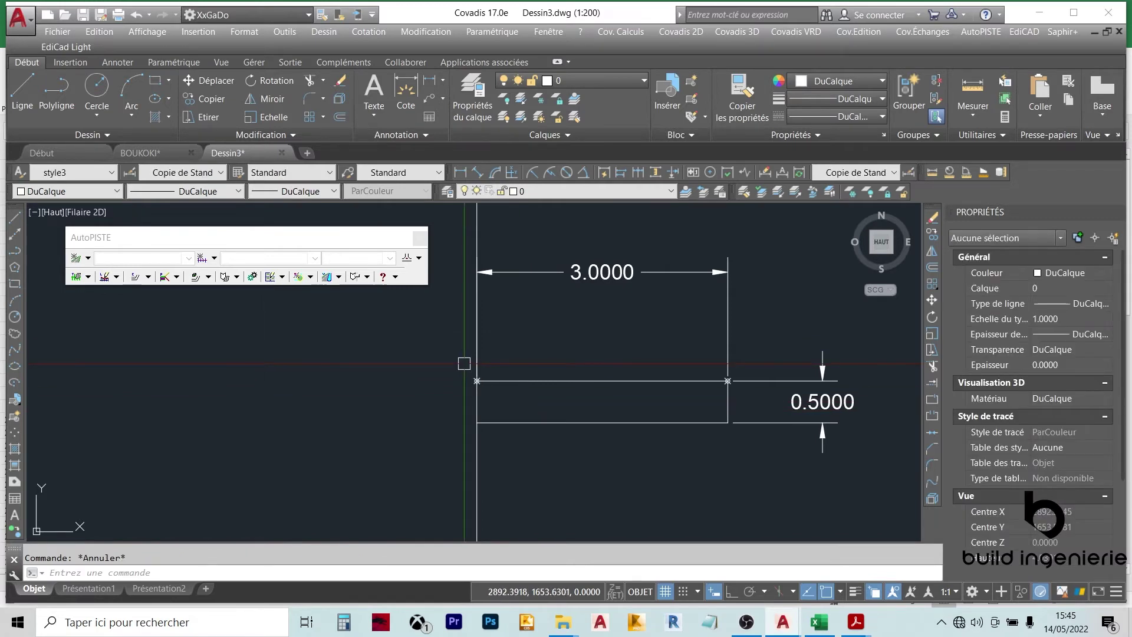
pyautogui.click(695, 350)
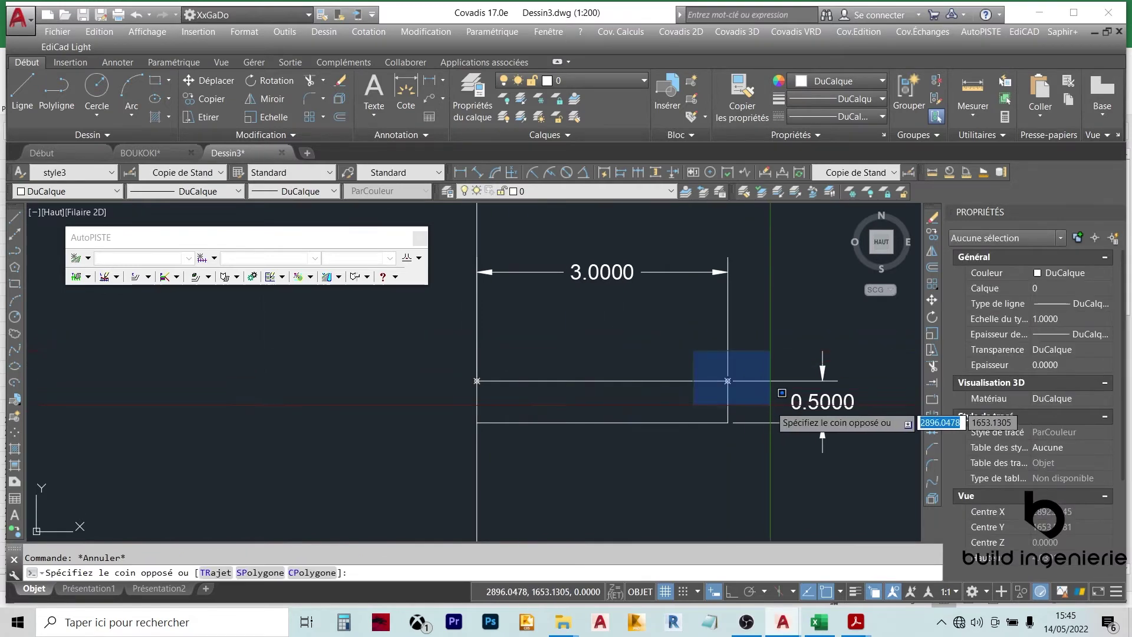
pyautogui.click(779, 433)
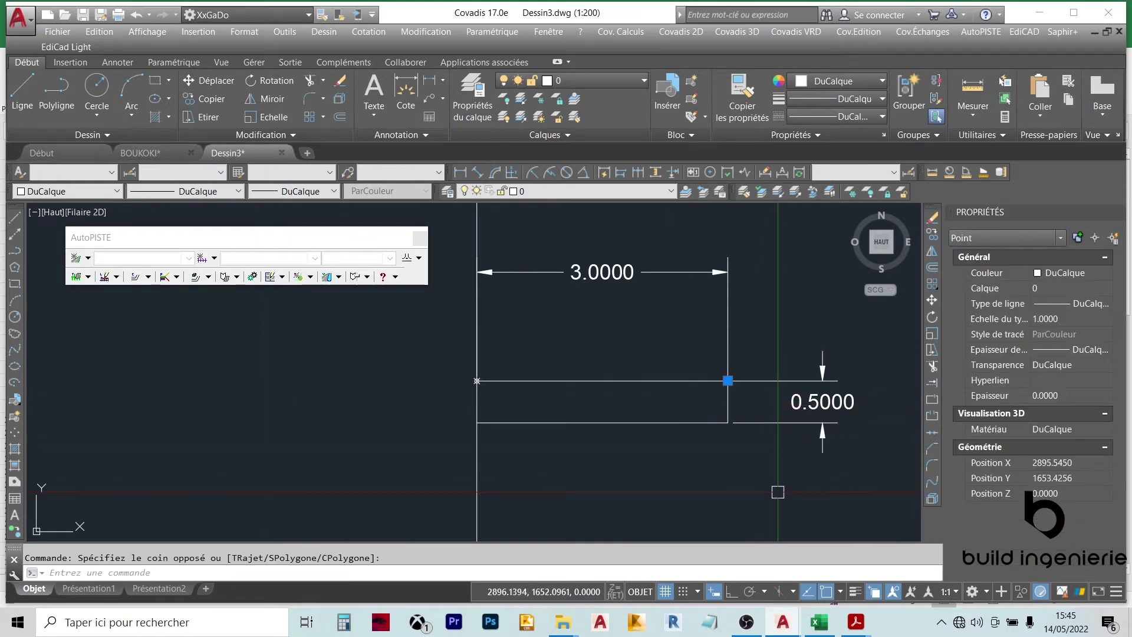
pyautogui.press('Escape')
# Step: Place a point object on the rectangle's lower-right corner
pyautogui.press('Return')
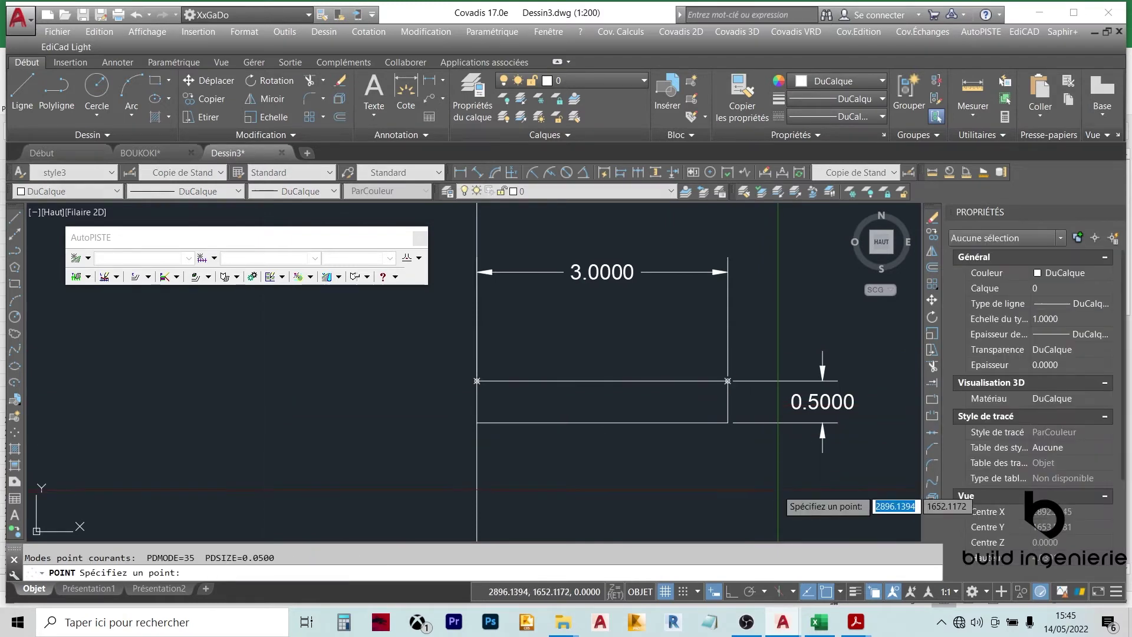
pyautogui.click(728, 424)
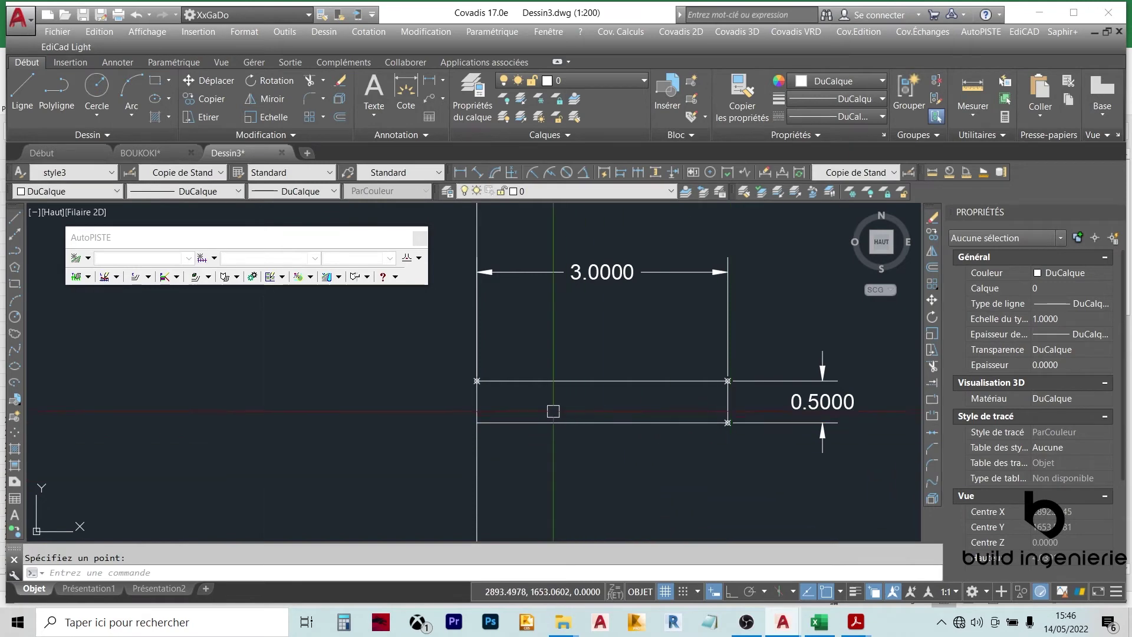
# Step: Place a point object on the rectangle's lower-left corner
pyautogui.press('Return')
pyautogui.click(476, 423)
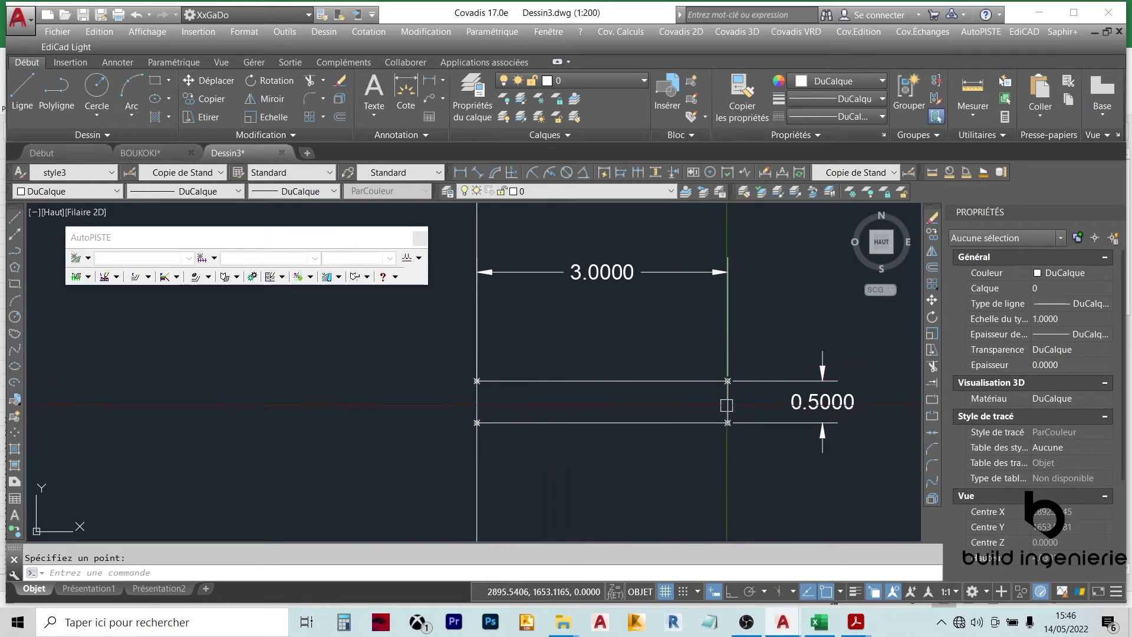
pyautogui.click(758, 445)
pyautogui.press('Escape')
# Step: Select the points on the rectangle's upper-right, lower-left and upper-left corners in turn, clearing the selection each time
pyautogui.click(728, 358)
pyautogui.click(744, 412)
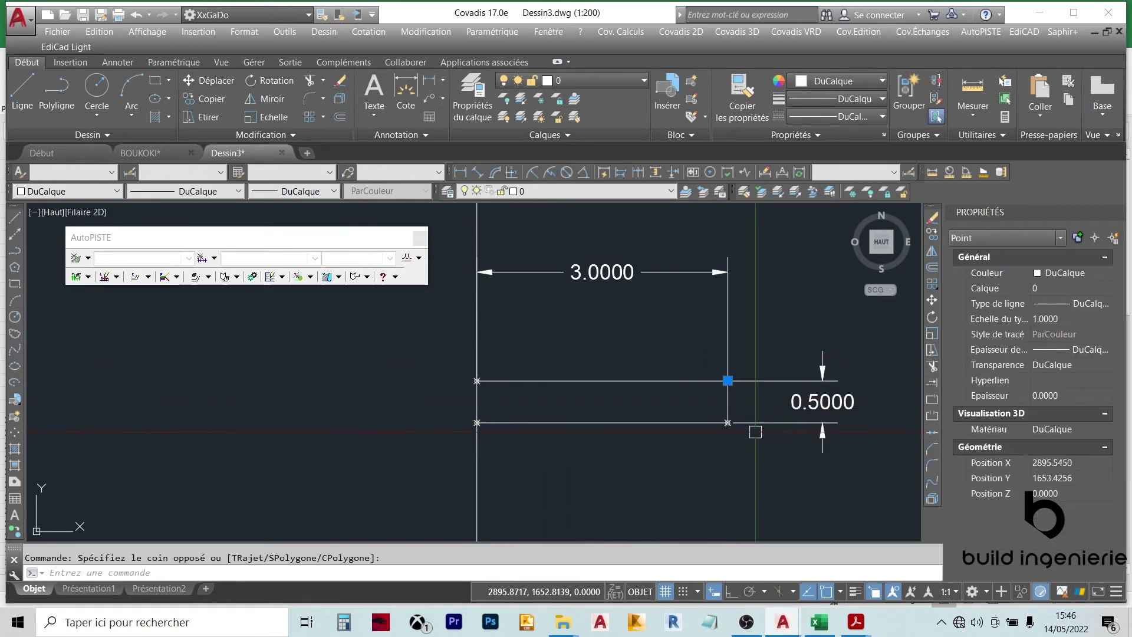
pyautogui.press('Escape')
pyautogui.click(455, 407)
pyautogui.click(517, 441)
pyautogui.press('Escape')
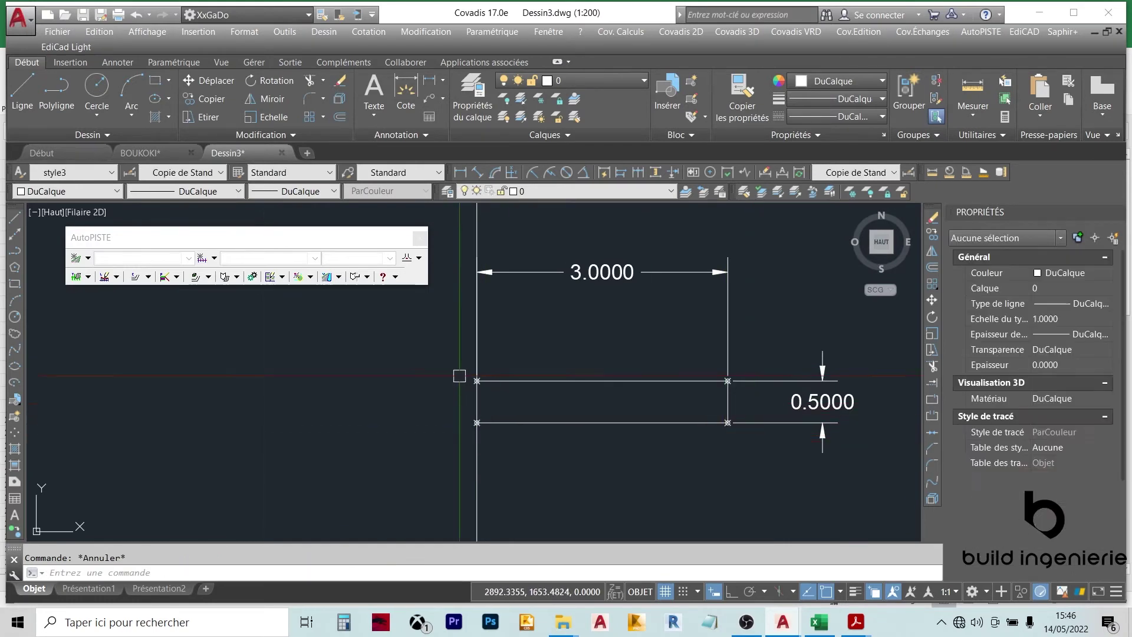
pyautogui.click(458, 373)
pyautogui.click(529, 412)
pyautogui.press('Escape')
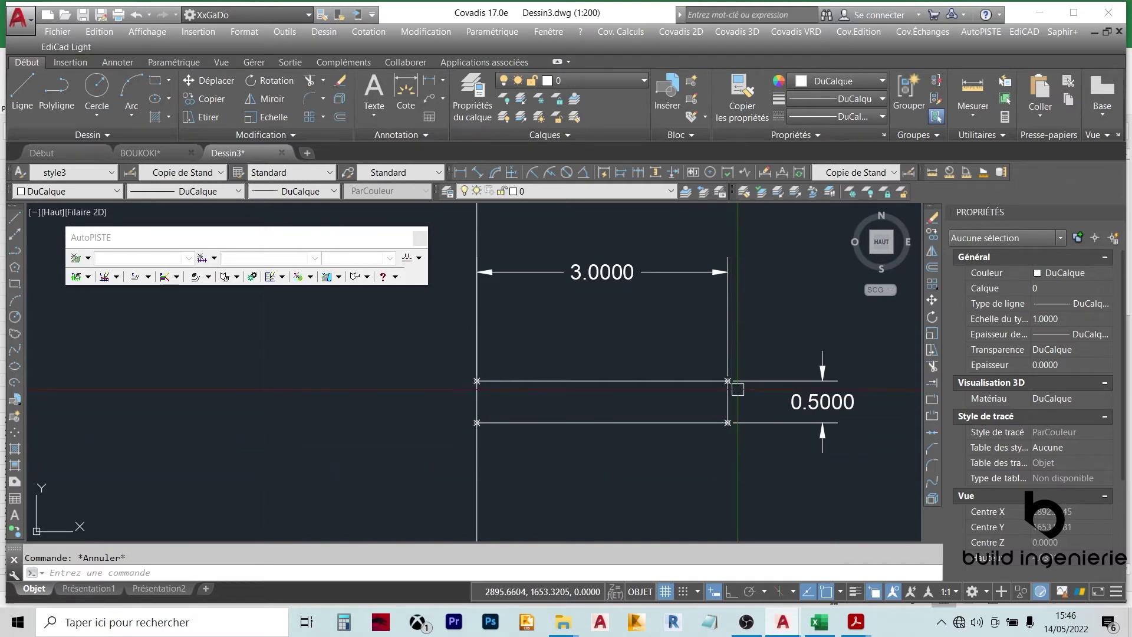
# Step: Compare the coordinates of the points on the rectangle's upper-right and lower-right corners
pyautogui.click(711, 367)
pyautogui.click(745, 392)
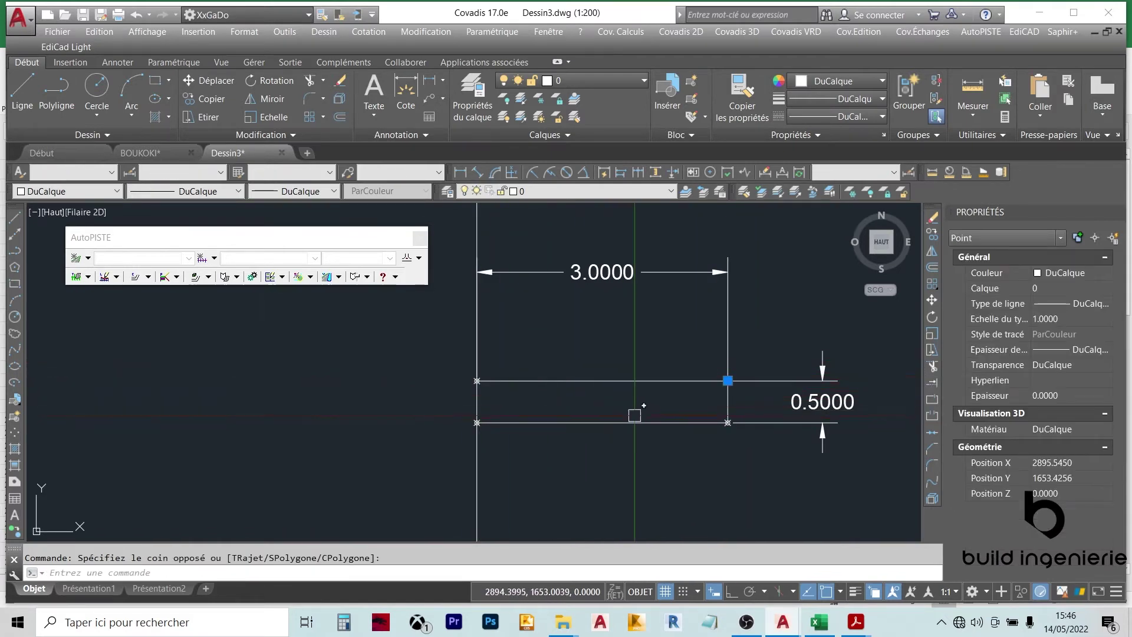
pyautogui.press('Escape')
pyautogui.click(680, 408)
pyautogui.click(756, 447)
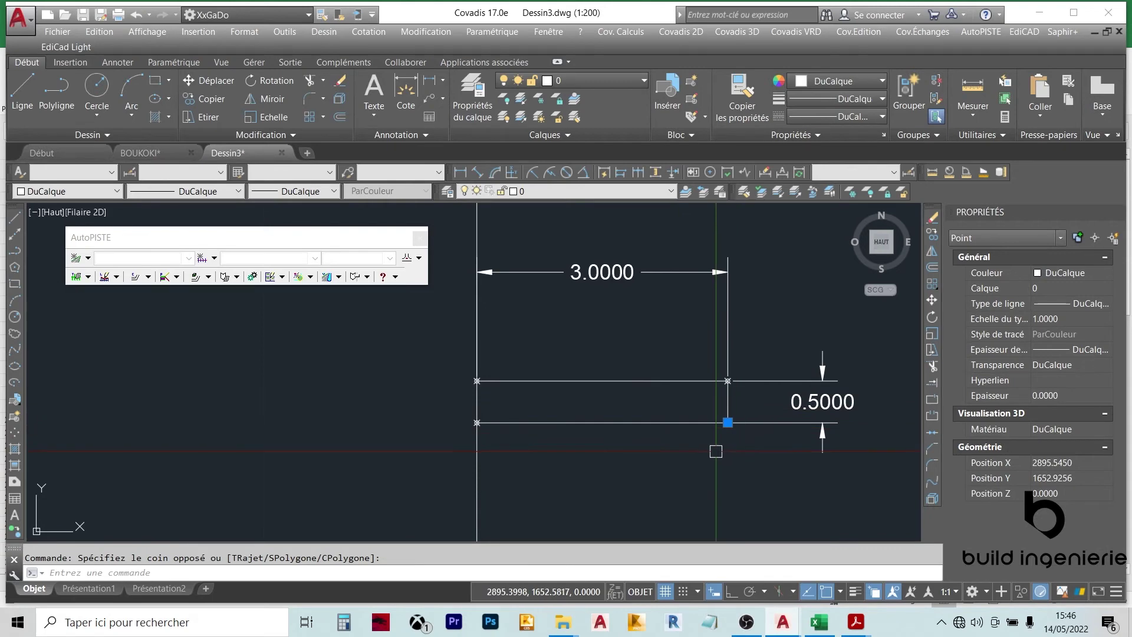
pyautogui.press('Escape')
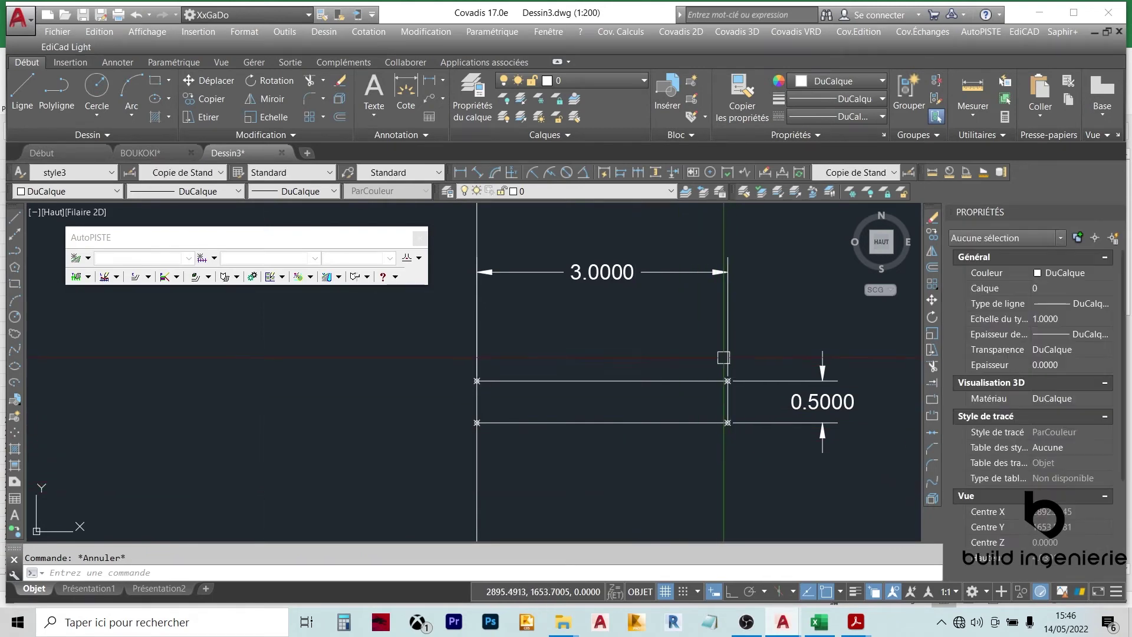
# Step: Check the coordinates of the point on the rectangle's upper-right corner against the point on its upper-left corner
pyautogui.click(722, 353)
pyautogui.click(774, 385)
pyautogui.scroll(2, 733, 383)
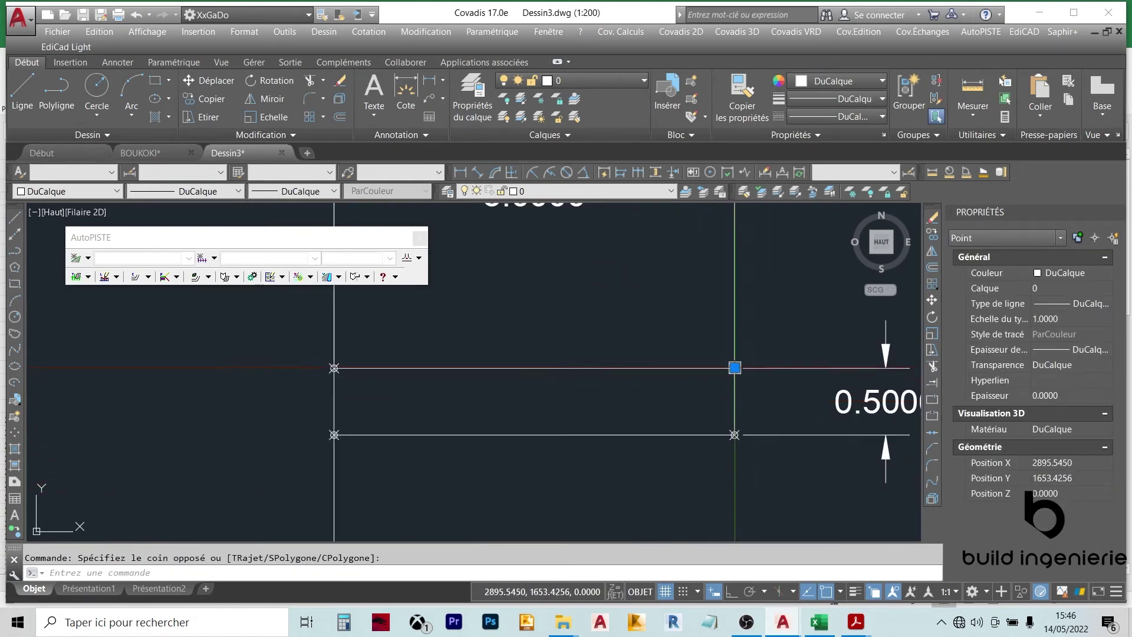
pyautogui.moveTo(348, 356)
pyautogui.press('Escape')
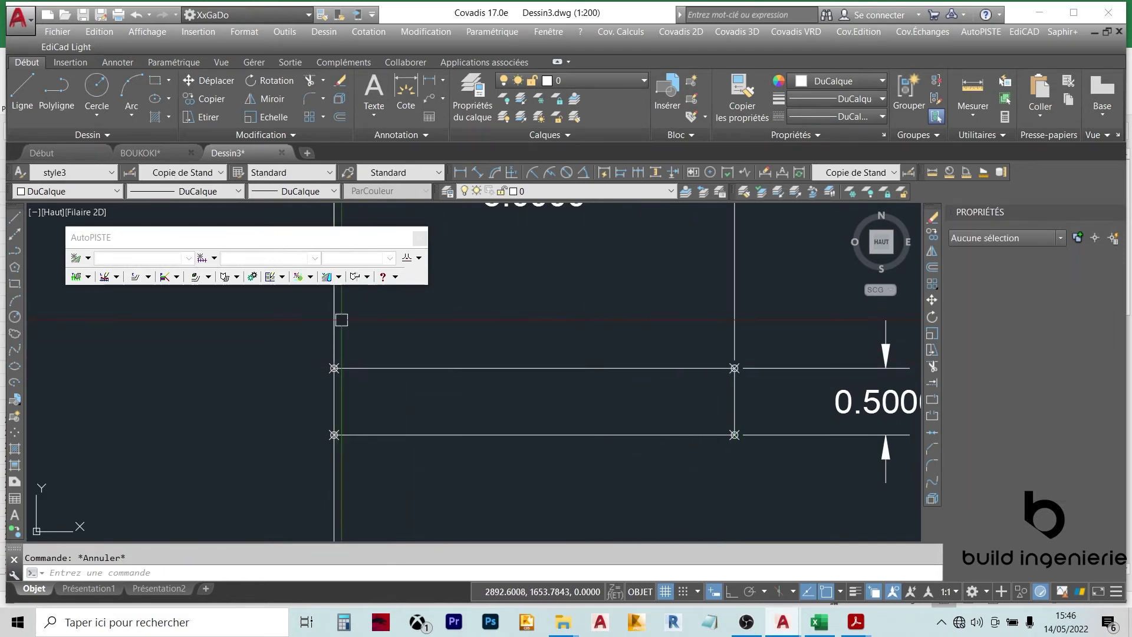
pyautogui.click(315, 333)
pyautogui.click(391, 389)
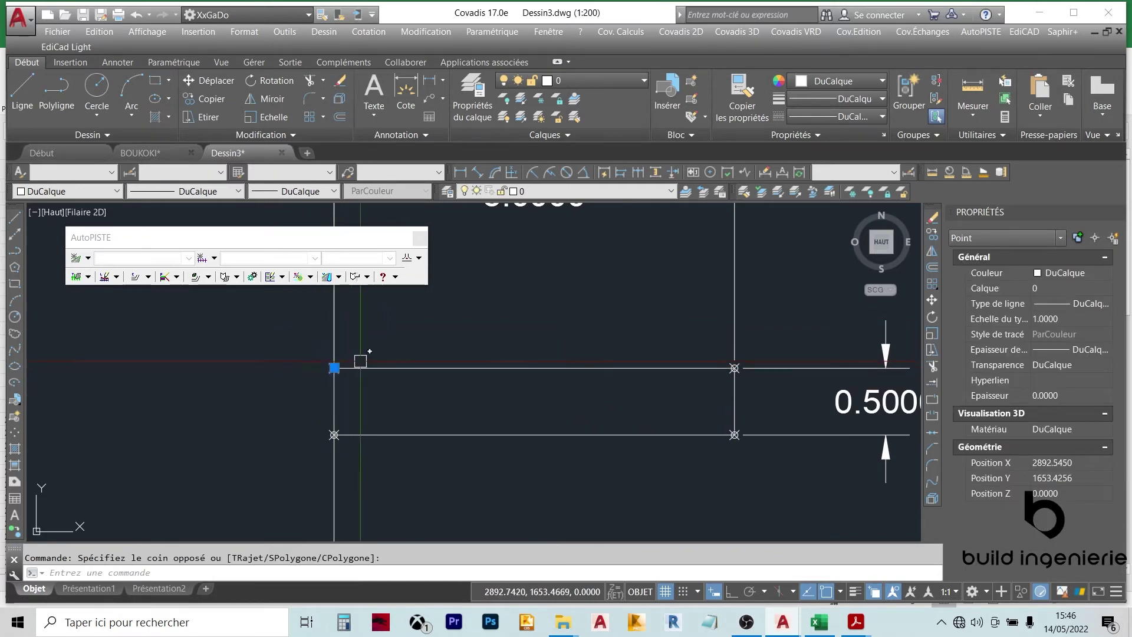
pyautogui.press('Escape')
pyautogui.click(304, 348)
pyautogui.click(381, 389)
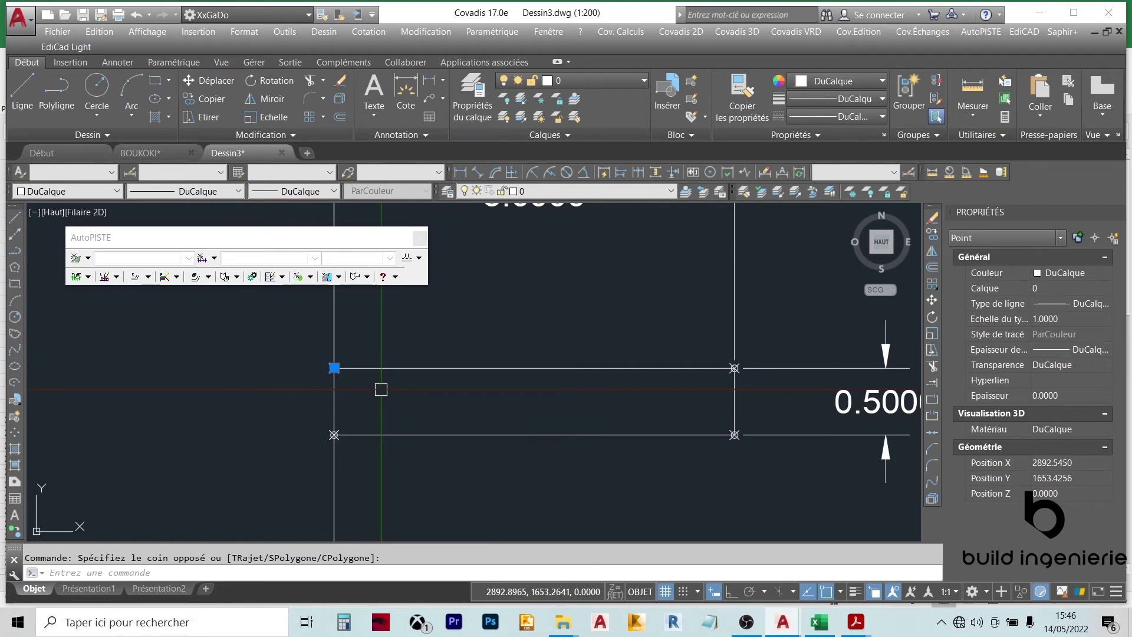
pyautogui.press('Escape')
# Step: Select the upper-right corner point, the lower-right corner point and the upper-right one again to compare their positions
pyautogui.click(703, 336)
pyautogui.click(767, 397)
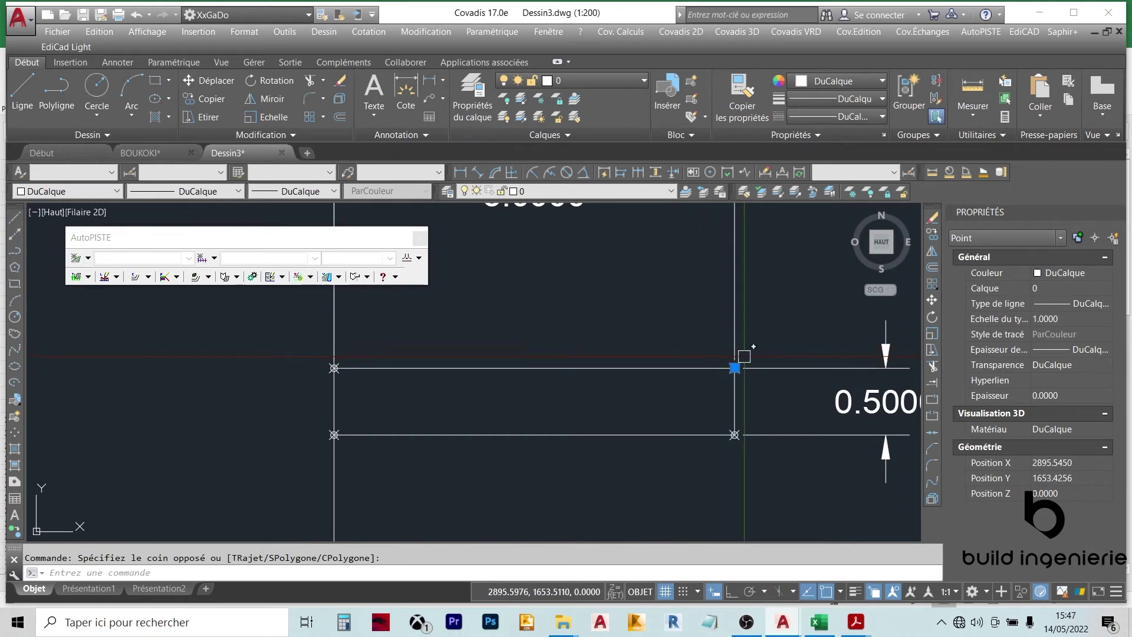
pyautogui.press('Escape')
pyautogui.click(688, 405)
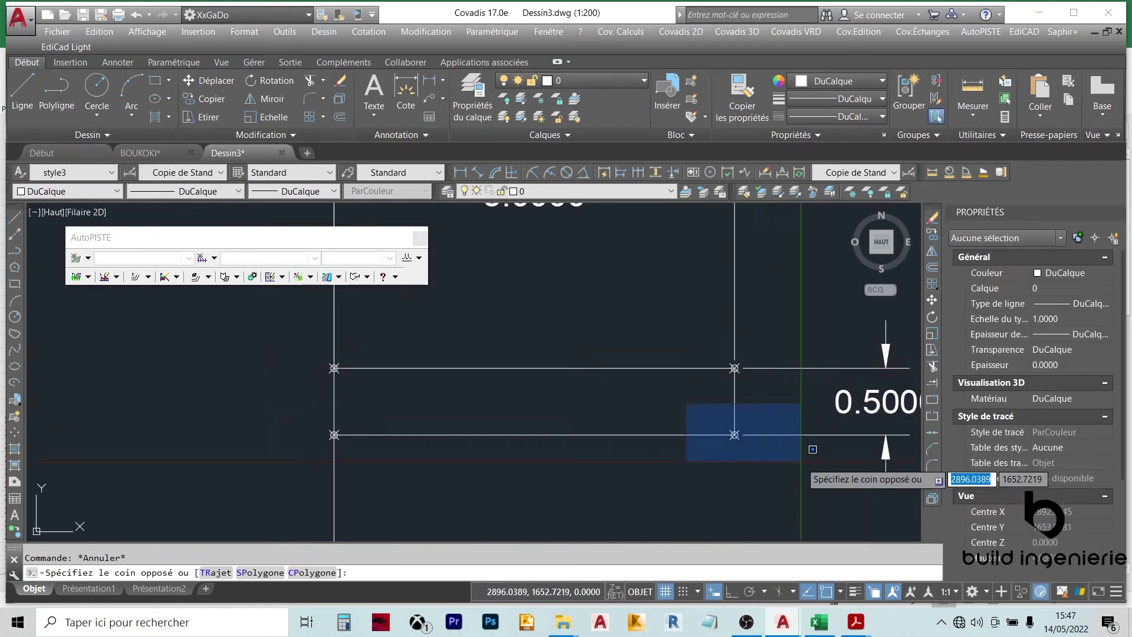
pyautogui.click(799, 460)
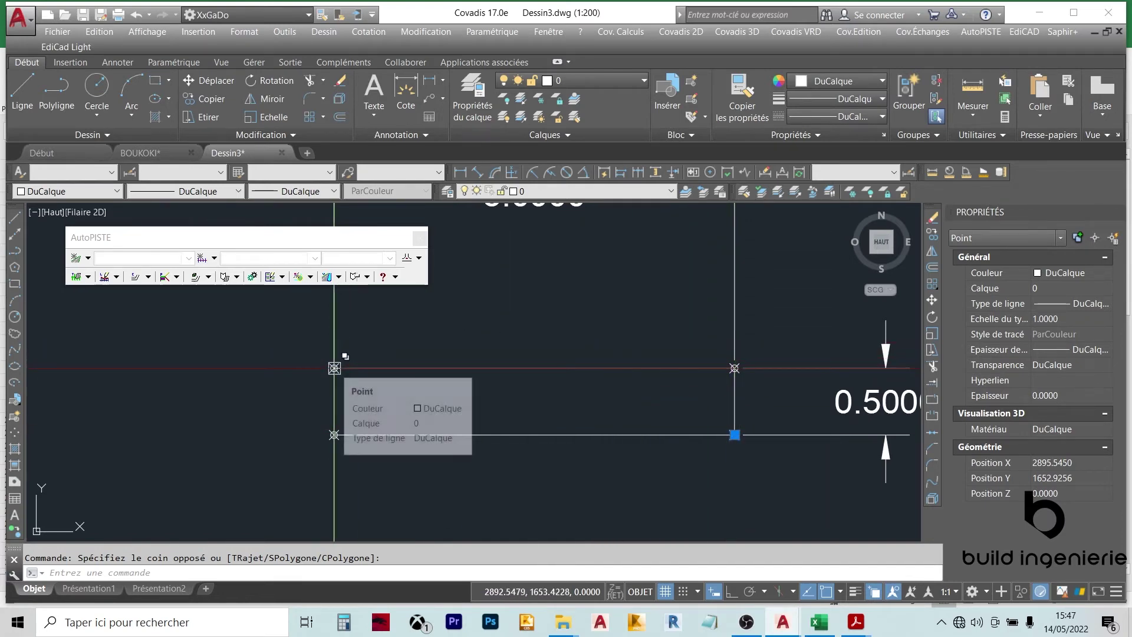
pyautogui.press('Escape')
pyautogui.click(686, 335)
pyautogui.click(775, 378)
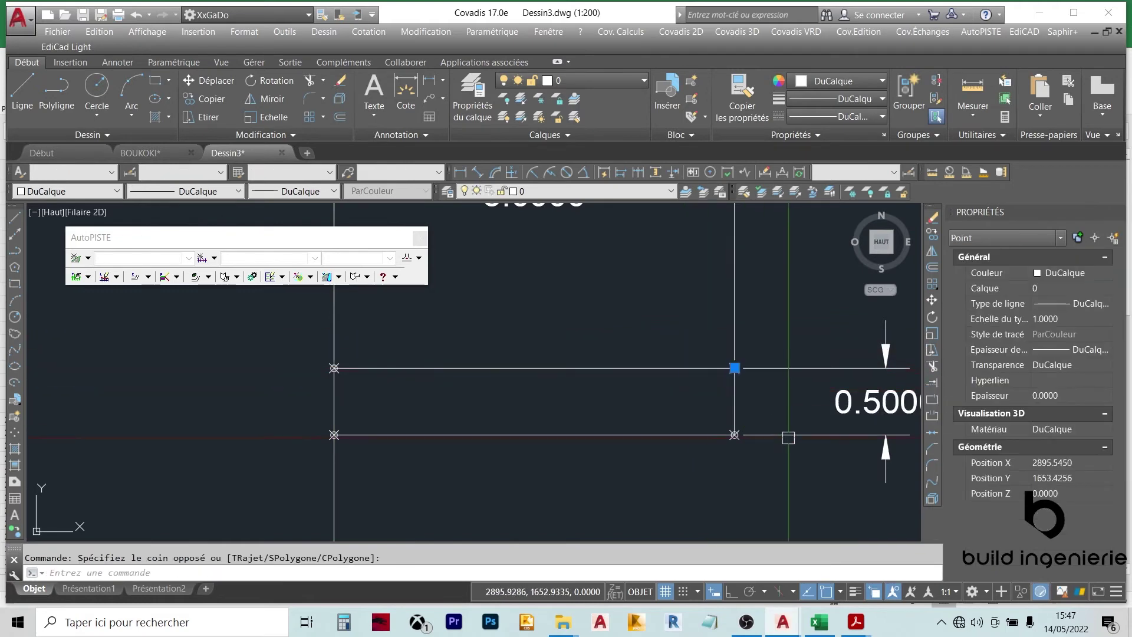
pyautogui.press('Escape')
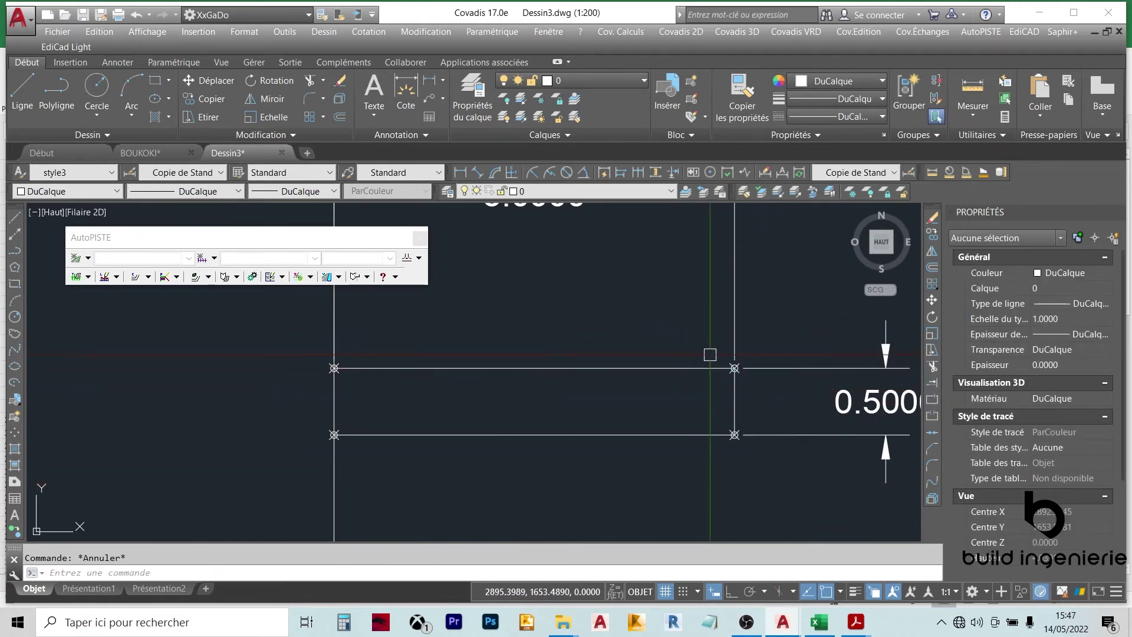
# Step: Check the upper-right corner point once more and the lower-right corner point twice, clearing the selection each time
pyautogui.click(699, 347)
pyautogui.click(767, 389)
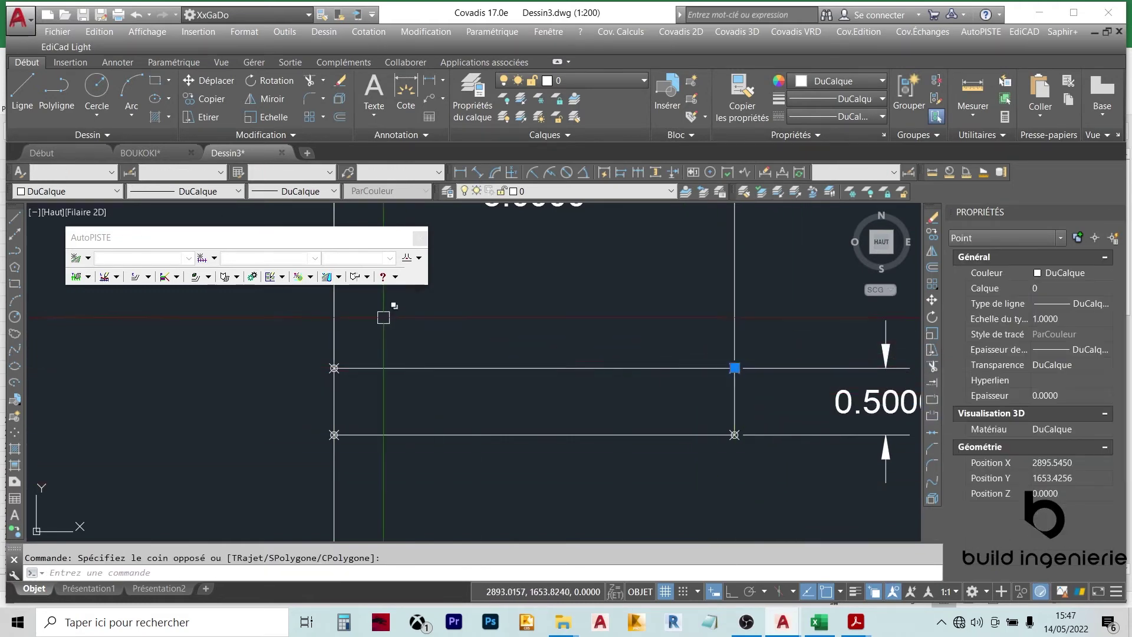
pyautogui.press('Escape')
pyautogui.click(702, 412)
pyautogui.click(771, 455)
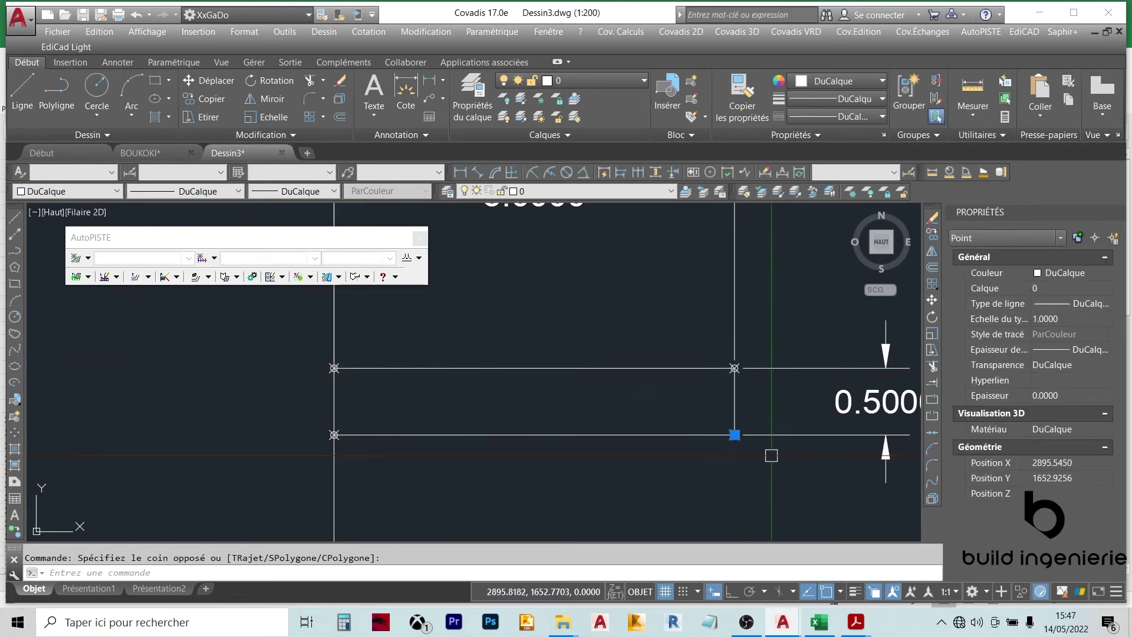
pyautogui.press('Escape')
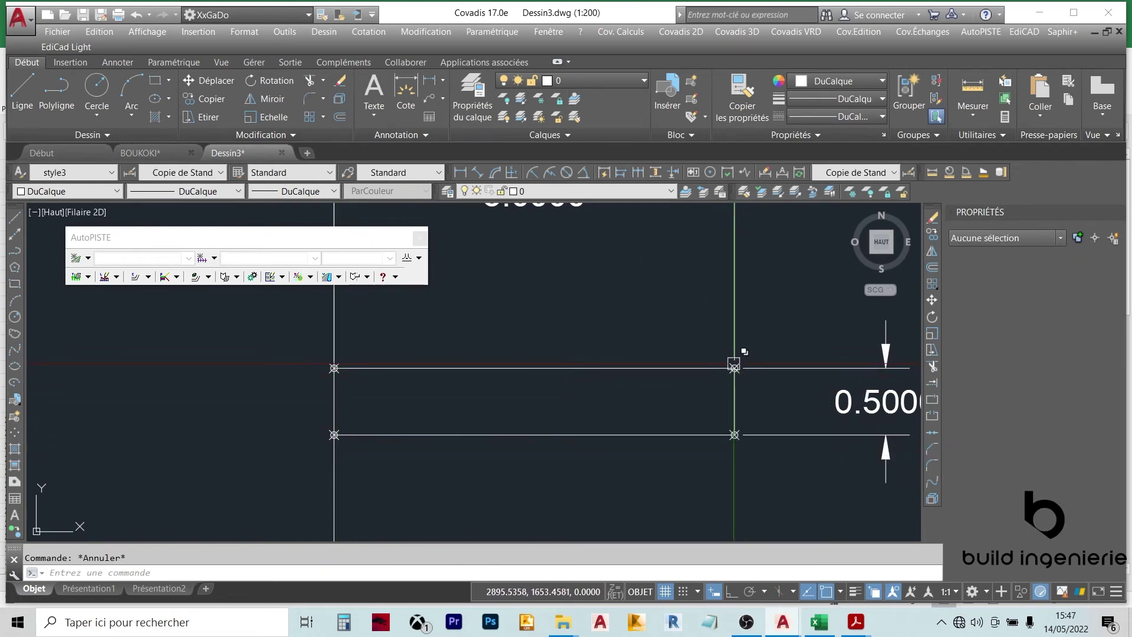
pyautogui.click(727, 371)
pyautogui.click(762, 458)
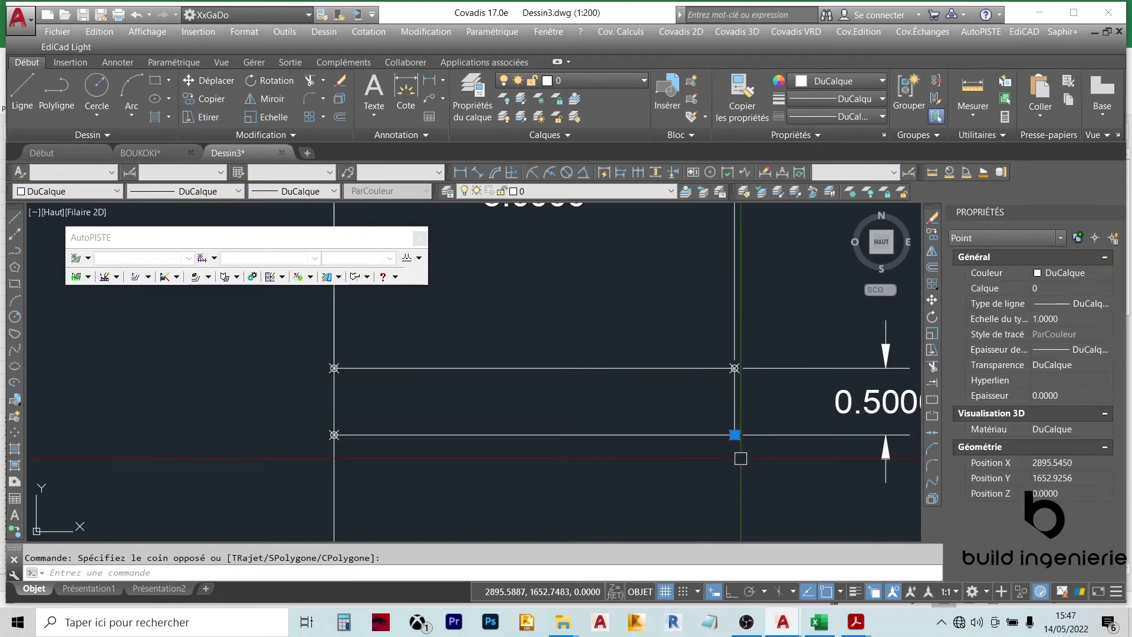
pyautogui.press('Escape')
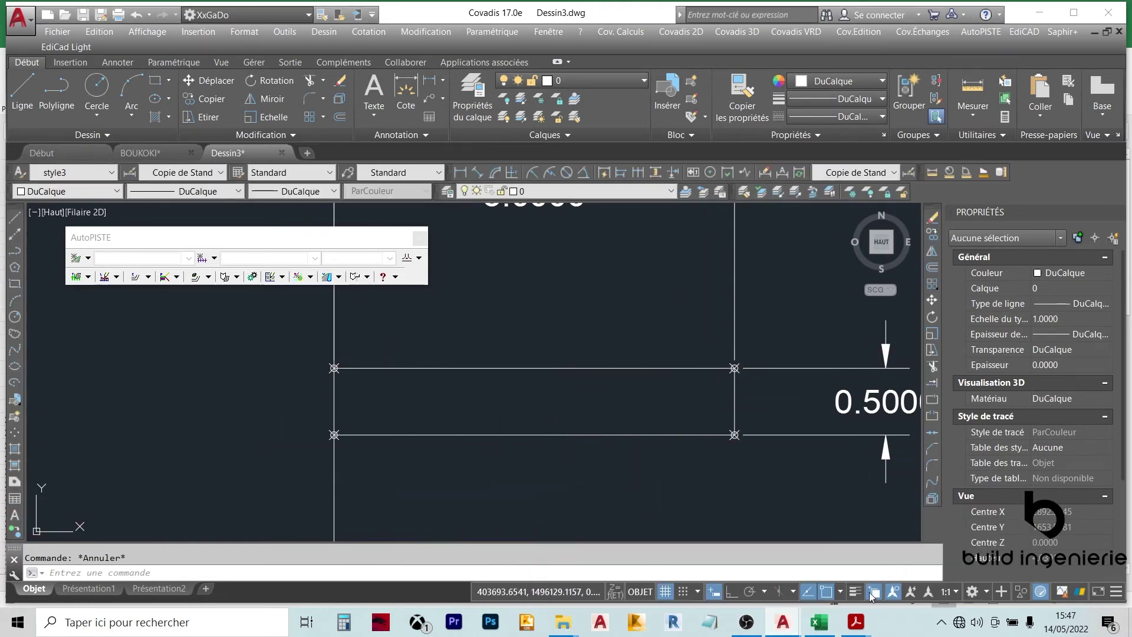
# Step: Switch to the Dessin1 drawing, examine the origin point of the half-profile up close, and return to Dessin3
pyautogui.hotkey('alt', 'Tab')
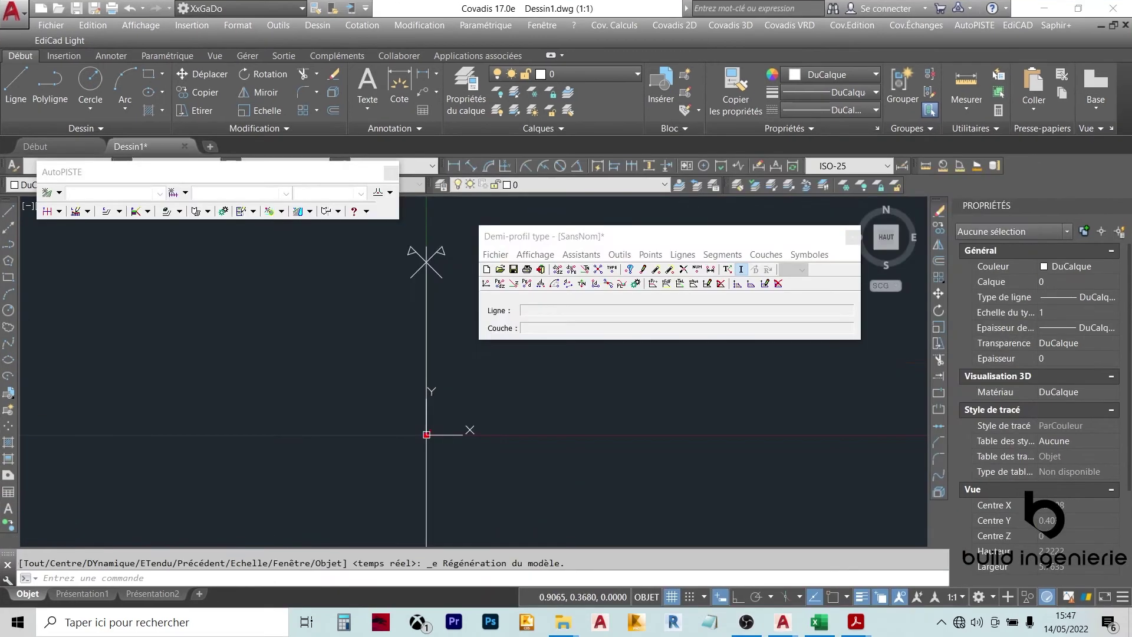
pyautogui.scroll(10, 430, 439)
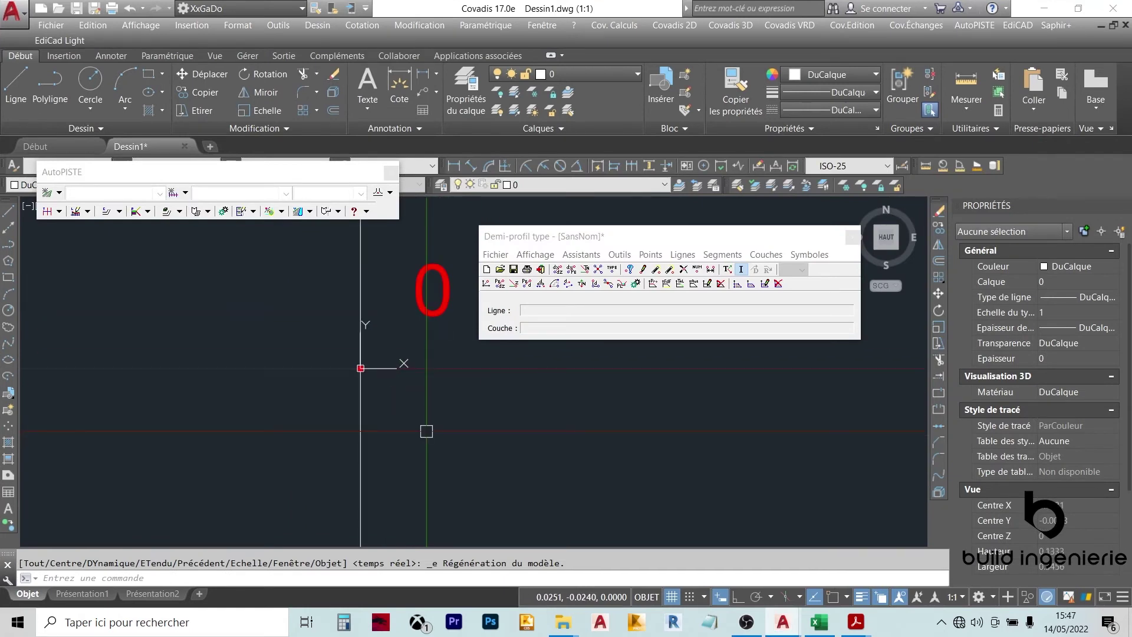
pyautogui.moveTo(427, 431); pyautogui.dragTo(375, 399, button='middle')
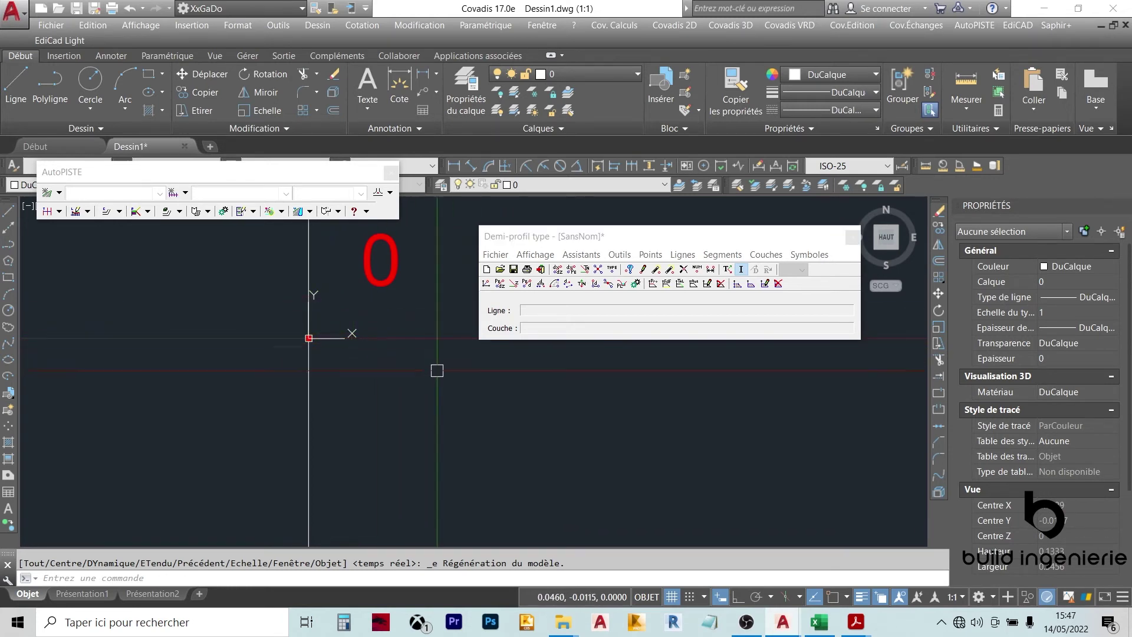
pyautogui.moveTo(792, 634)
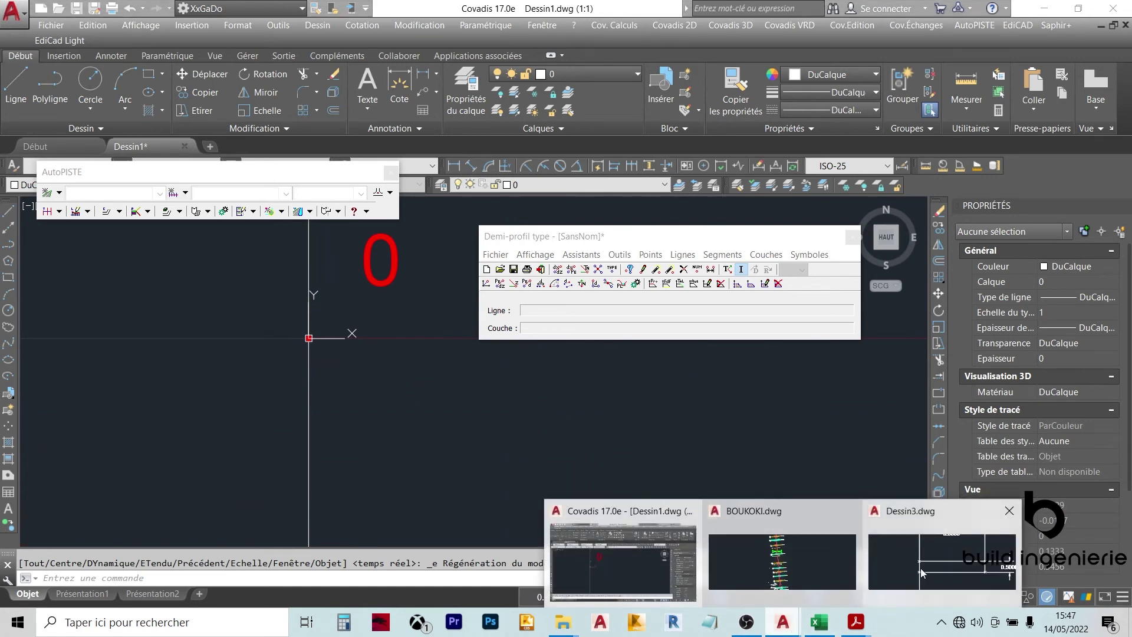
pyautogui.click(965, 569)
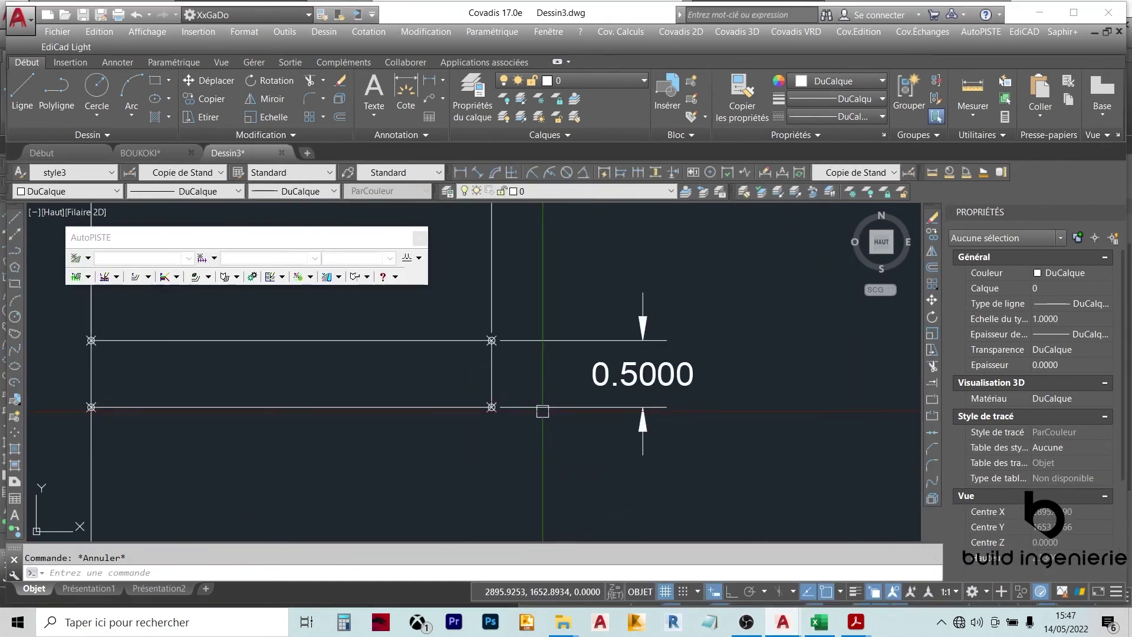
pyautogui.write('POI')
pyautogui.press('Return')
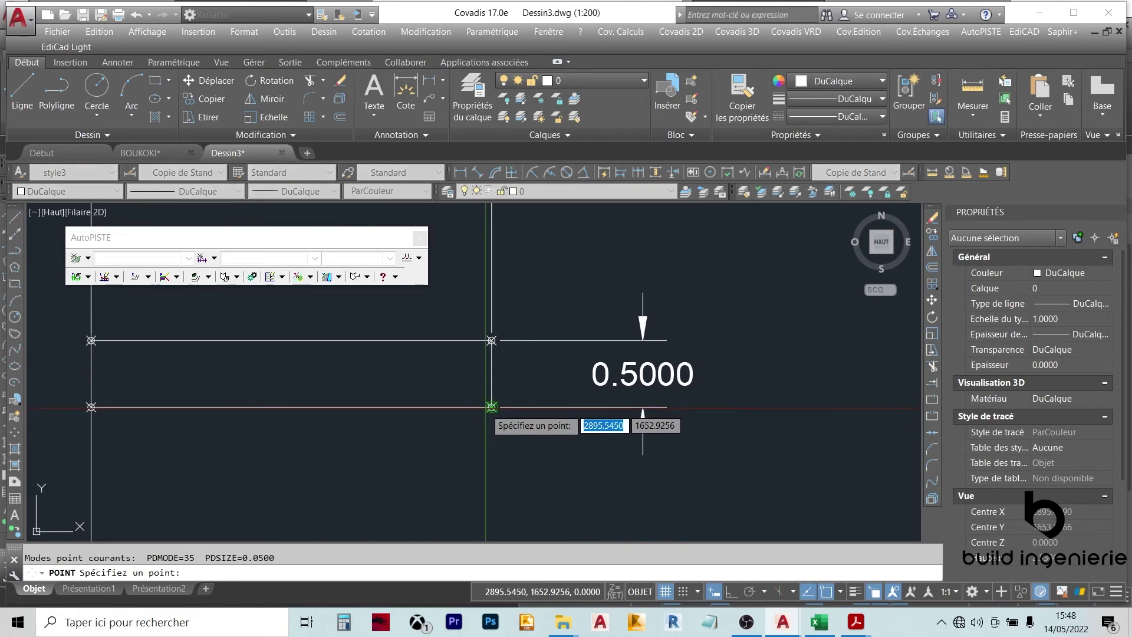
pyautogui.press('Escape')
pyautogui.click(466, 322)
pyautogui.press('Escape')
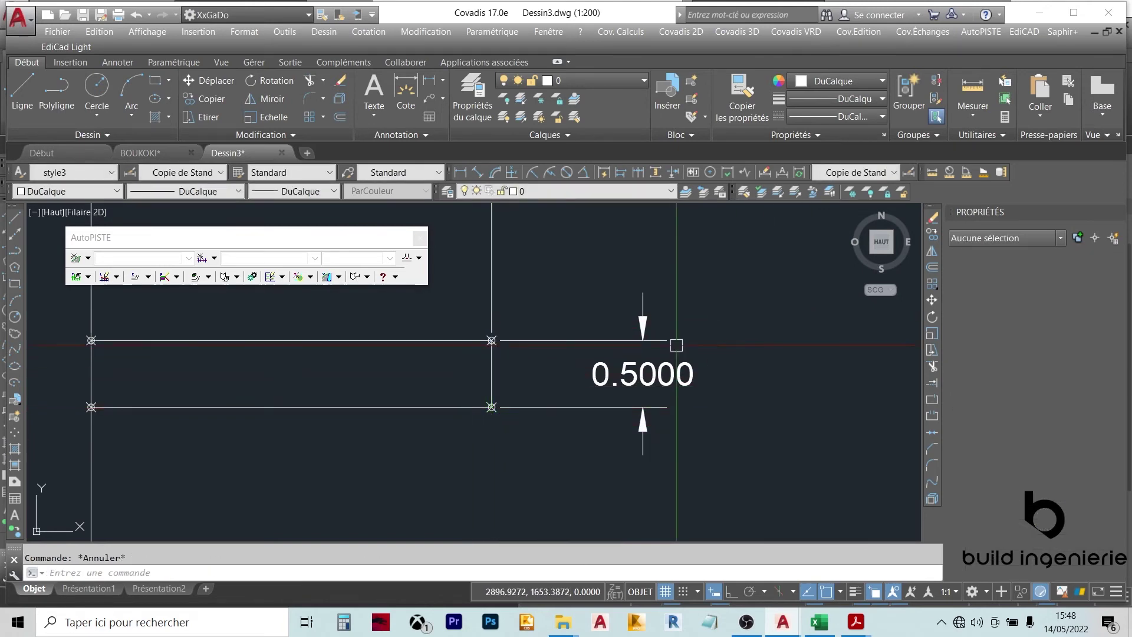
# Step: Copy the point on the rectangle's lower-right corner downward by the rectangle's height, using its right-hand corners as displacement
pyautogui.click(453, 387)
pyautogui.click(515, 453)
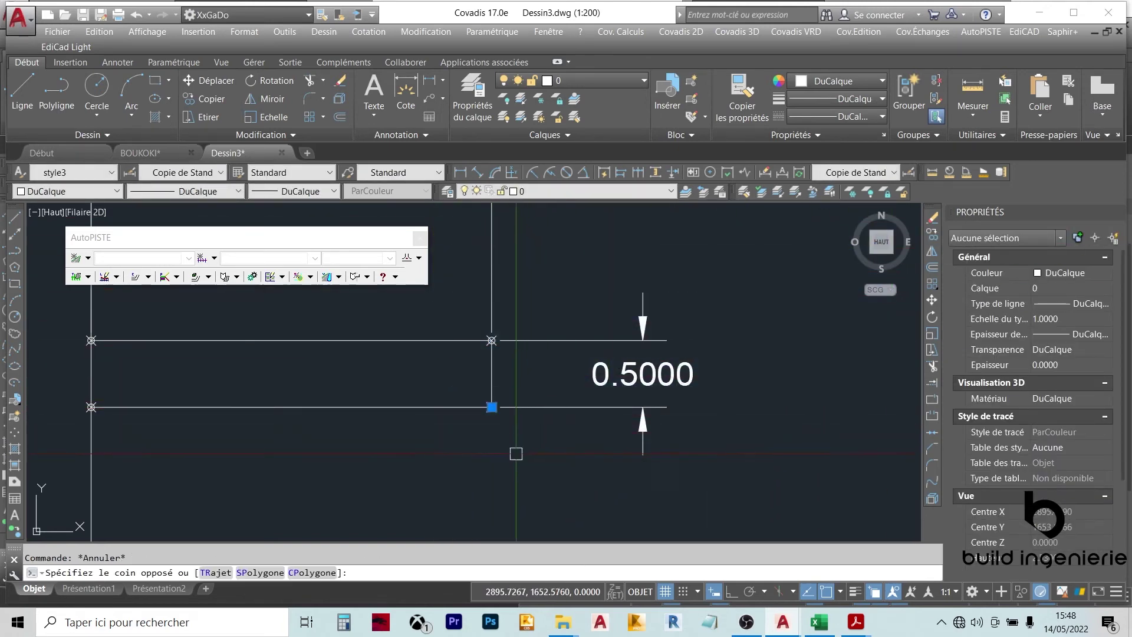
pyautogui.click(932, 234)
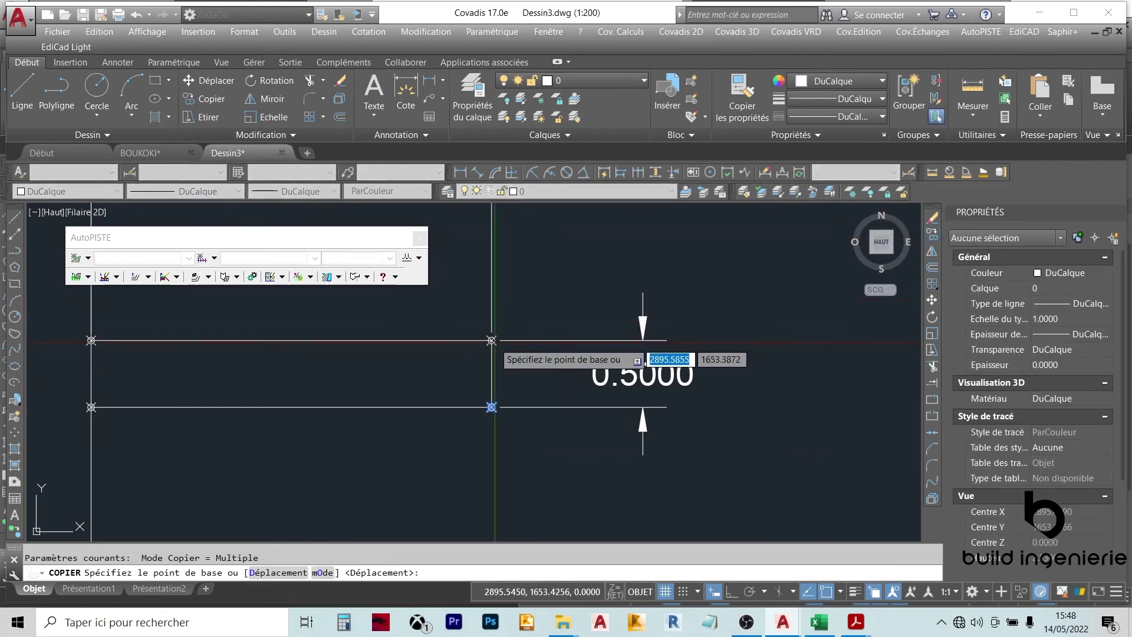
pyautogui.click(492, 341)
pyautogui.click(491, 407)
pyautogui.press('Escape')
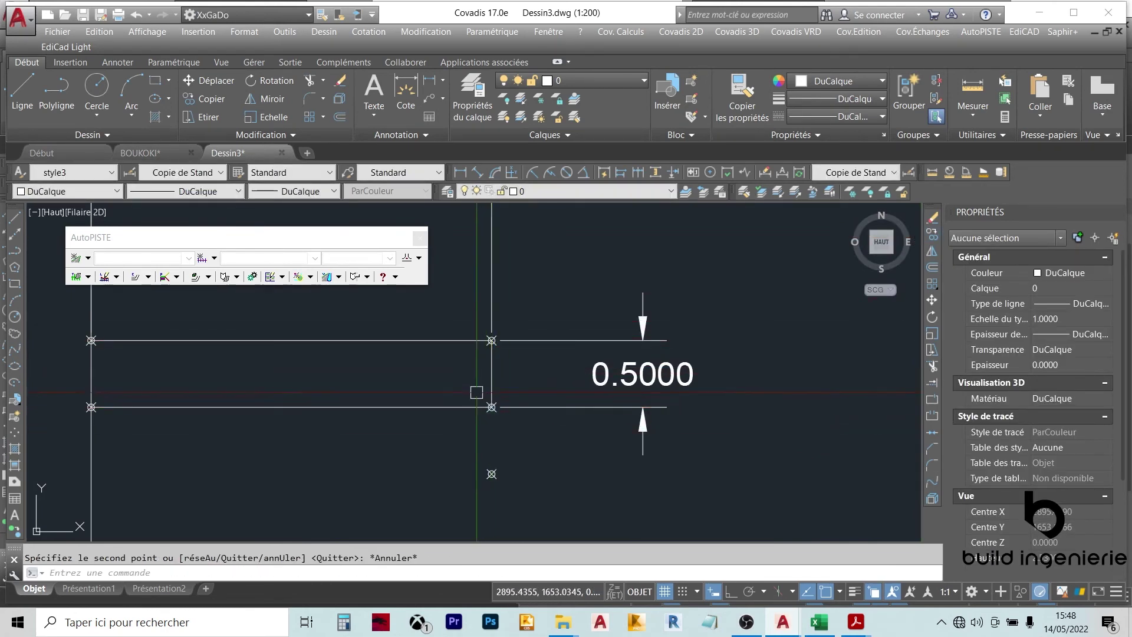
# Step: Select the copied point below the rectangle's lower-right corner to check it, and clear the selection
pyautogui.click(523, 430)
pyautogui.press('Escape')
pyautogui.moveTo(567, 434); pyautogui.dragTo(687, 409, button='middle')
pyautogui.click(574, 417)
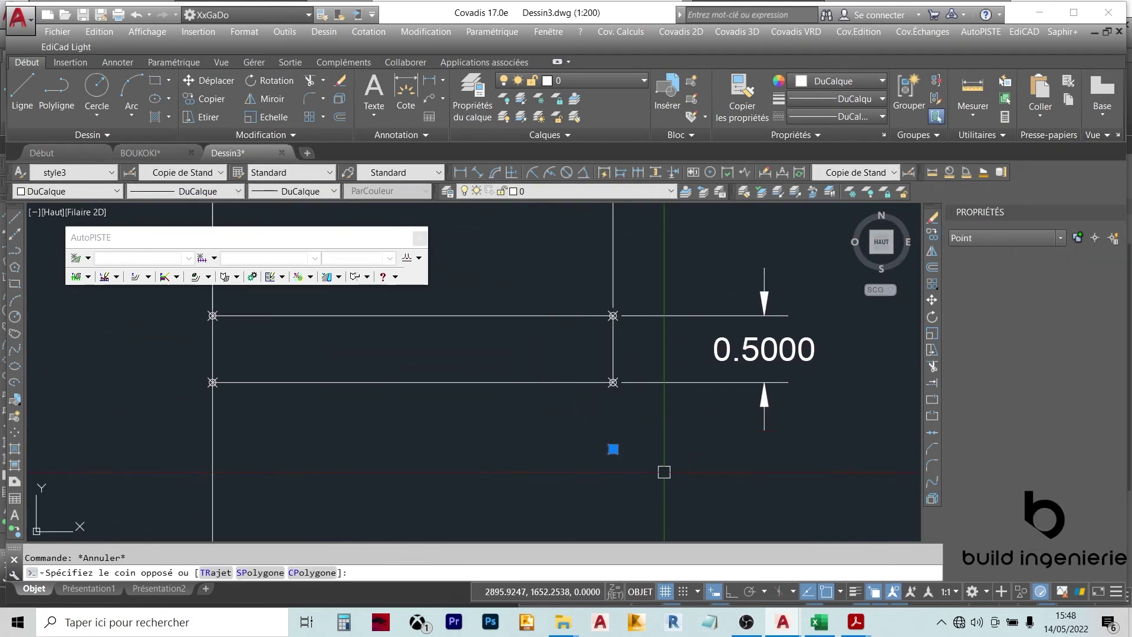
pyautogui.press('Escape')
pyautogui.moveTo(616, 423); pyautogui.dragTo(669, 428, button='middle')
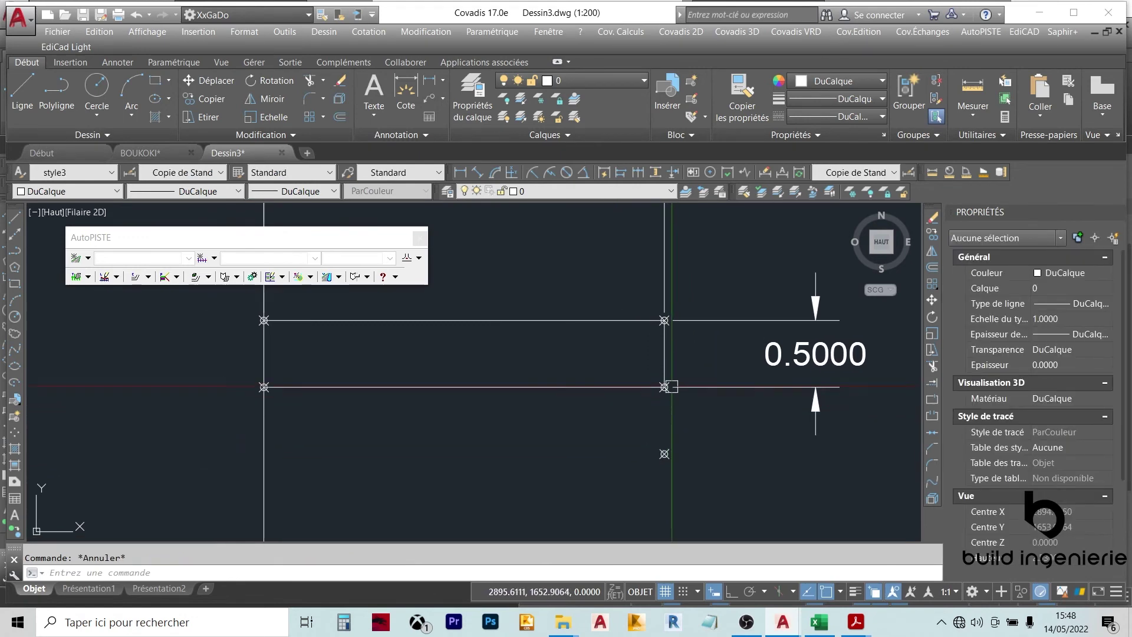
# Step: Check the rectangle's upper-left, lower-right and upper-right corner points in turn, clearing the selection each time
pyautogui.click(393, 382)
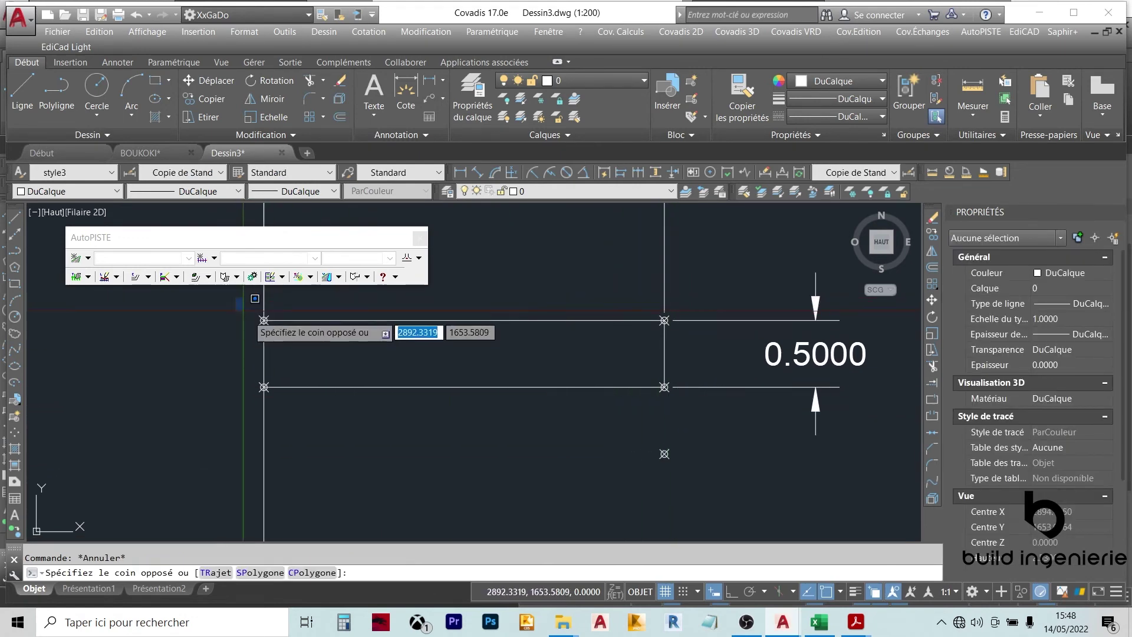
pyautogui.click(256, 322)
pyautogui.press('Escape')
pyautogui.click(259, 300)
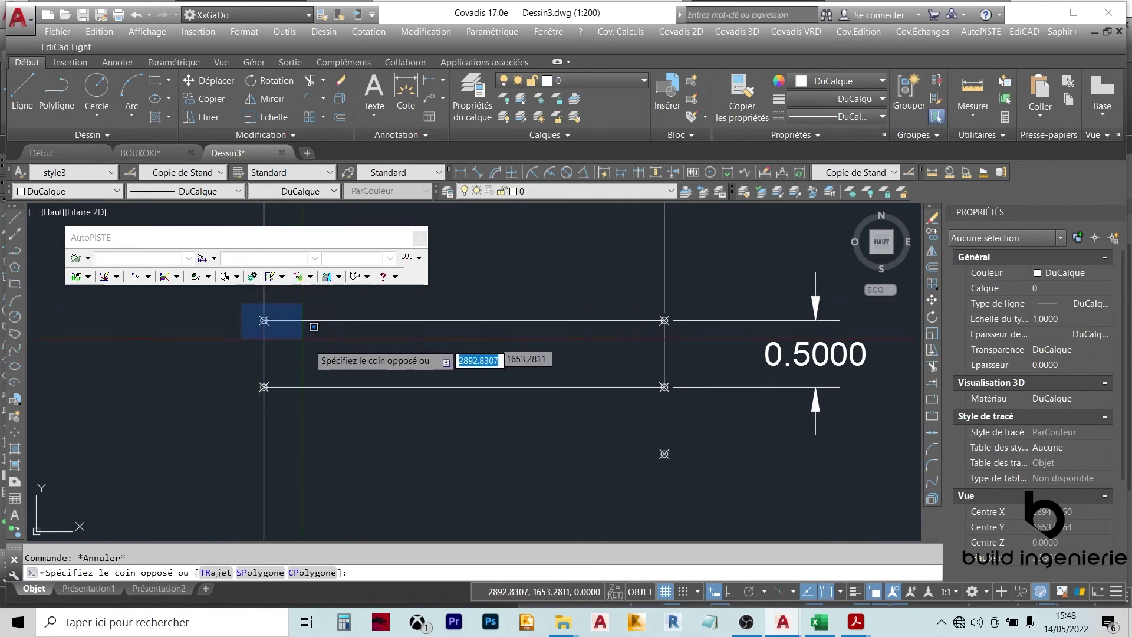
pyautogui.press('Escape')
pyautogui.click(664, 387)
pyautogui.press('Escape')
pyautogui.click(642, 284)
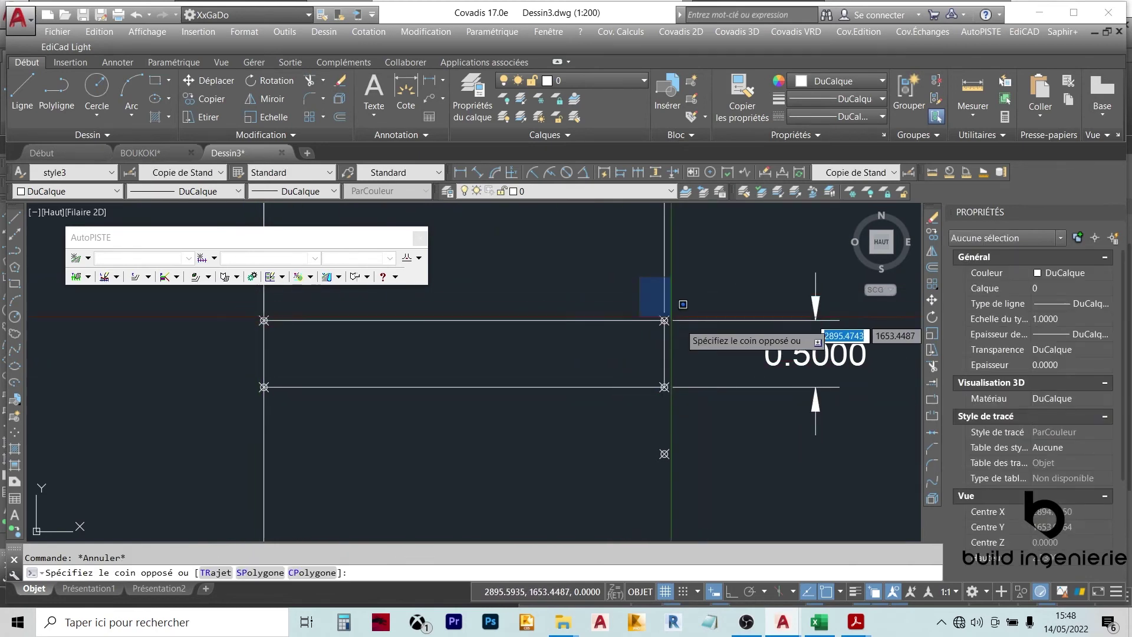
pyautogui.click(672, 326)
pyautogui.press('Escape')
# Step: Compare the rectangle's upper-left corner point with the isolated point below its lower-right corner, clearing each selection
pyautogui.moveTo(229, 286); pyautogui.dragTo(337, 334, button='middle')
pyautogui.click(371, 368)
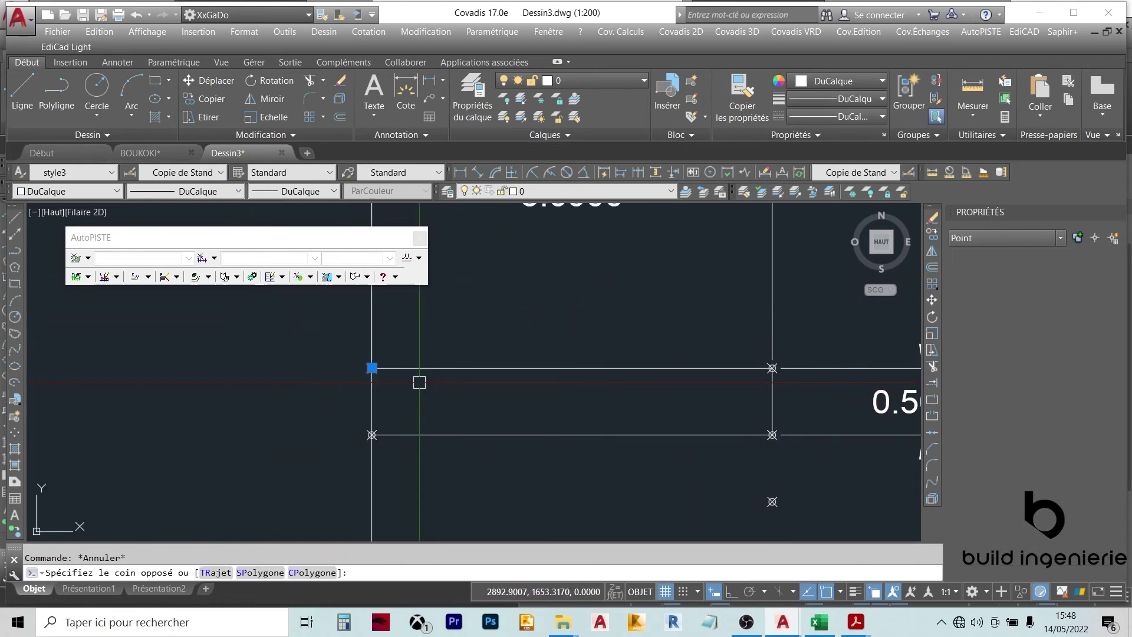
pyautogui.press('Escape')
pyautogui.moveTo(637, 435); pyautogui.dragTo(538, 391, button='middle')
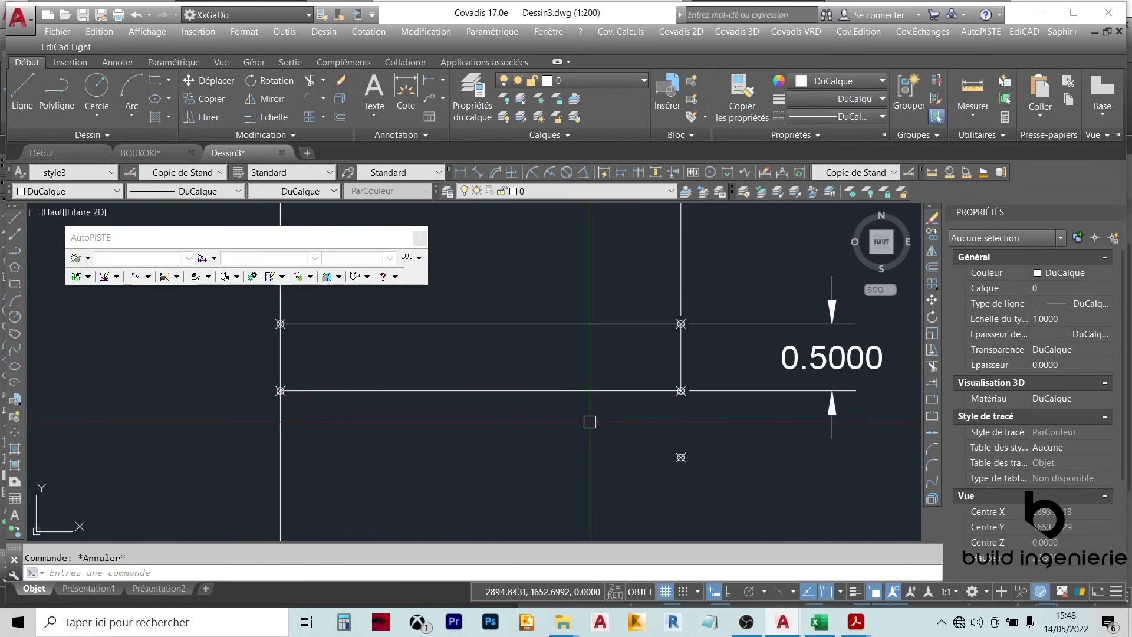
pyautogui.click(680, 458)
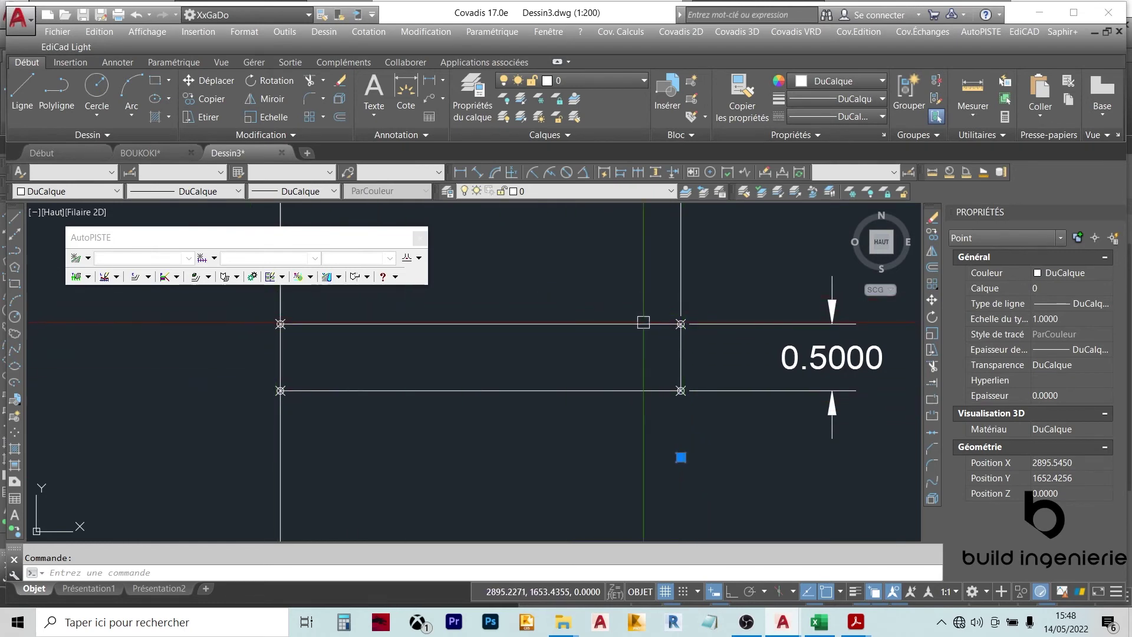
pyautogui.press('Escape')
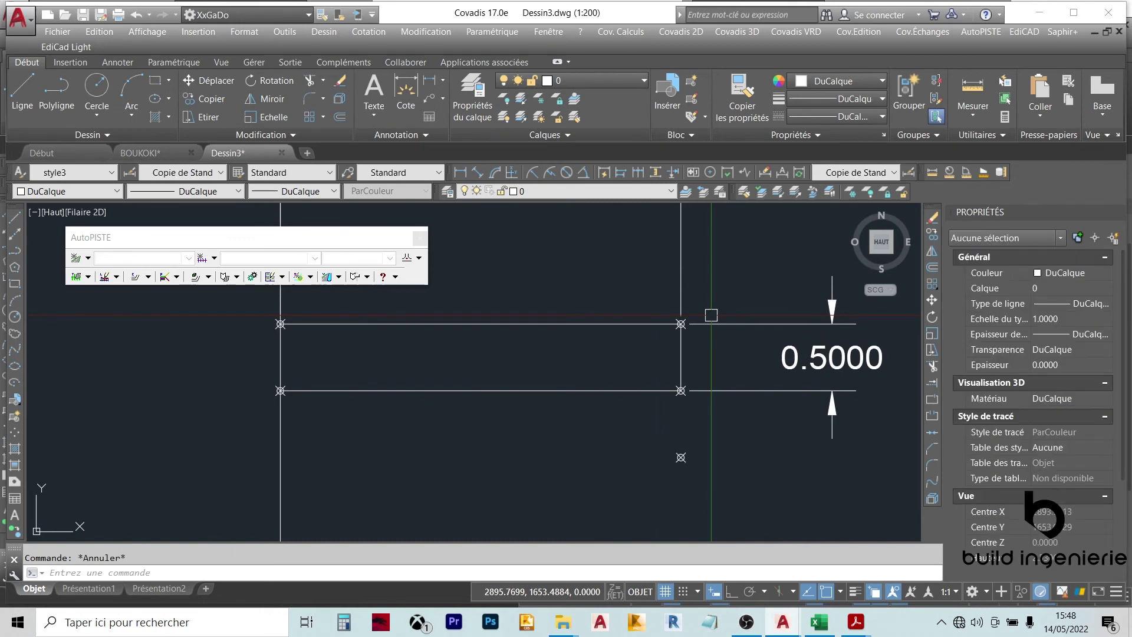
# Step: Look up the Création par points command for typical profiles, view the half-profile origin in Dessin1, and return to Dessin3
pyautogui.click(175, 277)
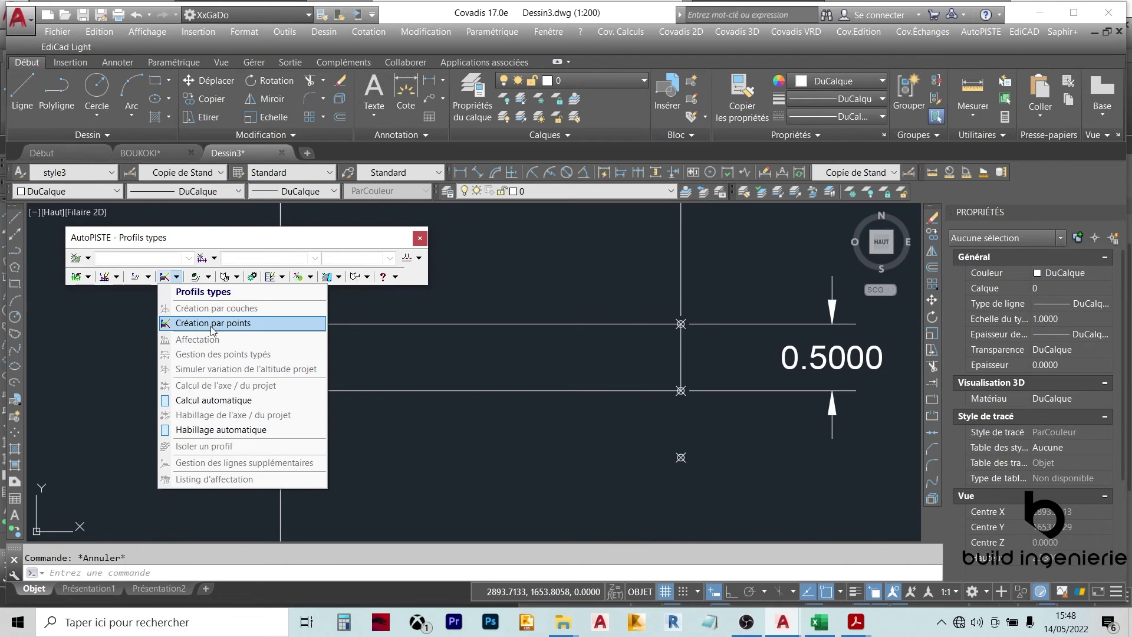
pyautogui.click(211, 328)
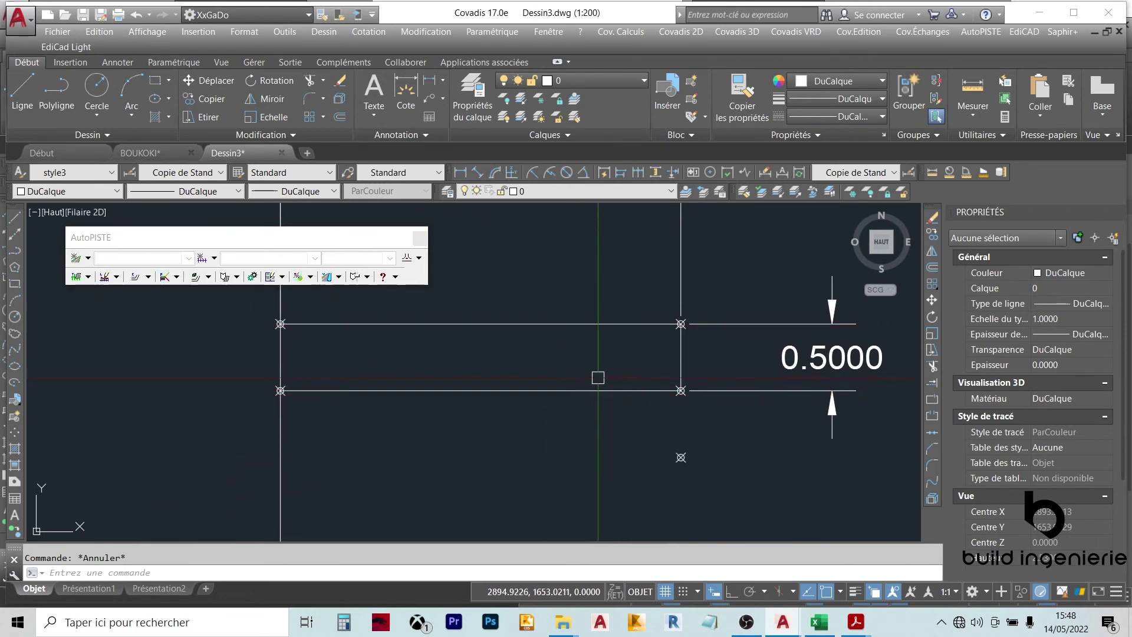
pyautogui.scroll(-2, 678, 431)
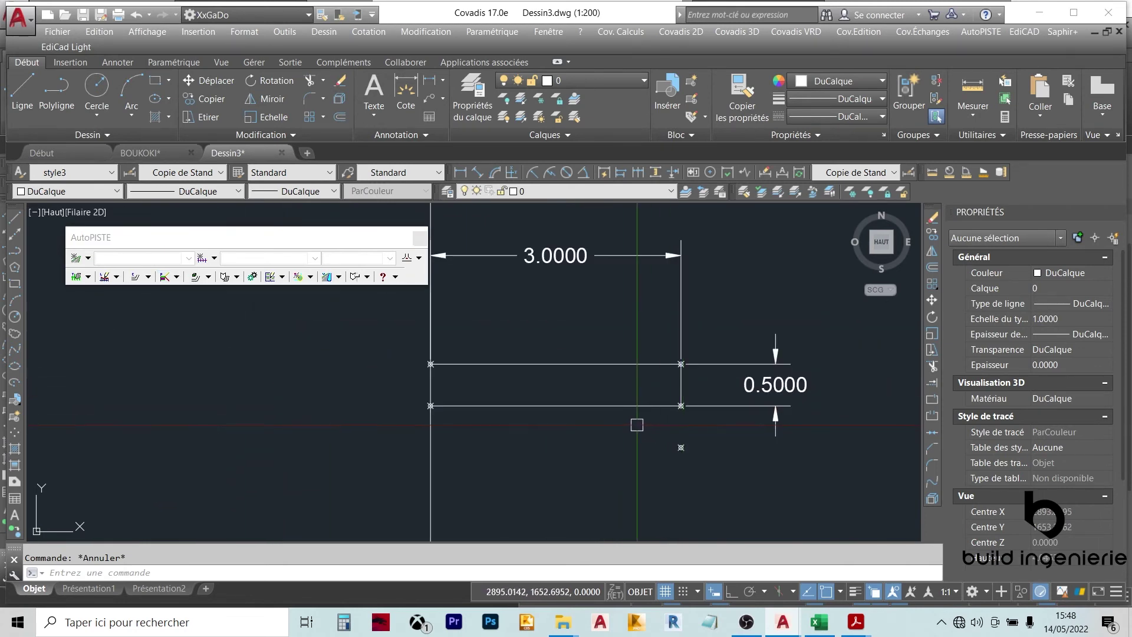
pyautogui.hotkey('alt', 'Tab')
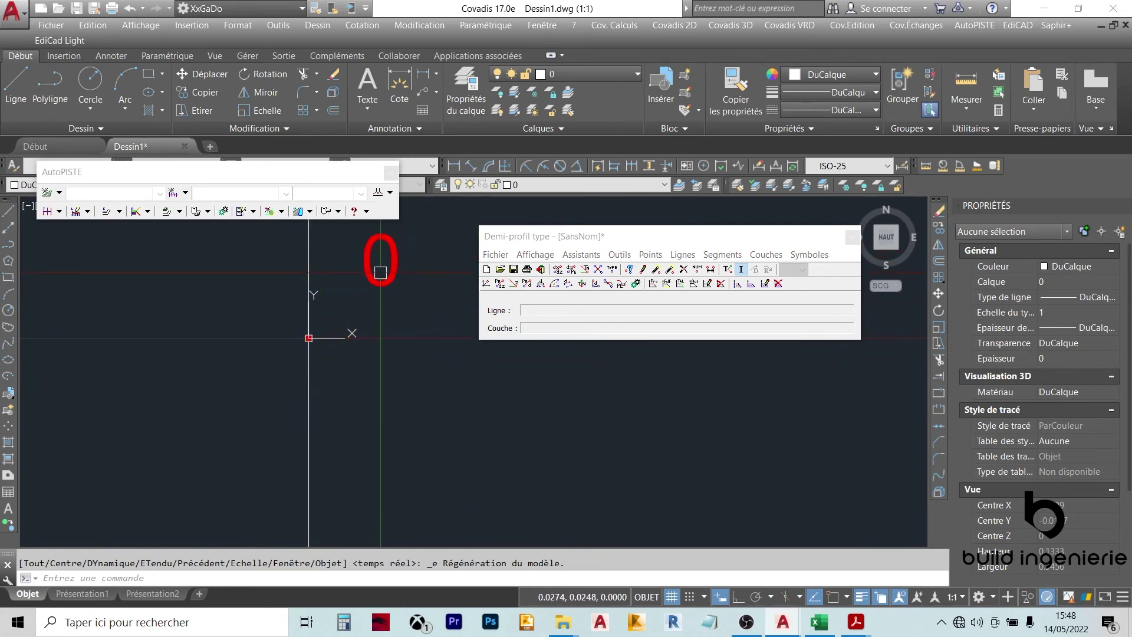
pyautogui.hotkey('alt', 'Tab')
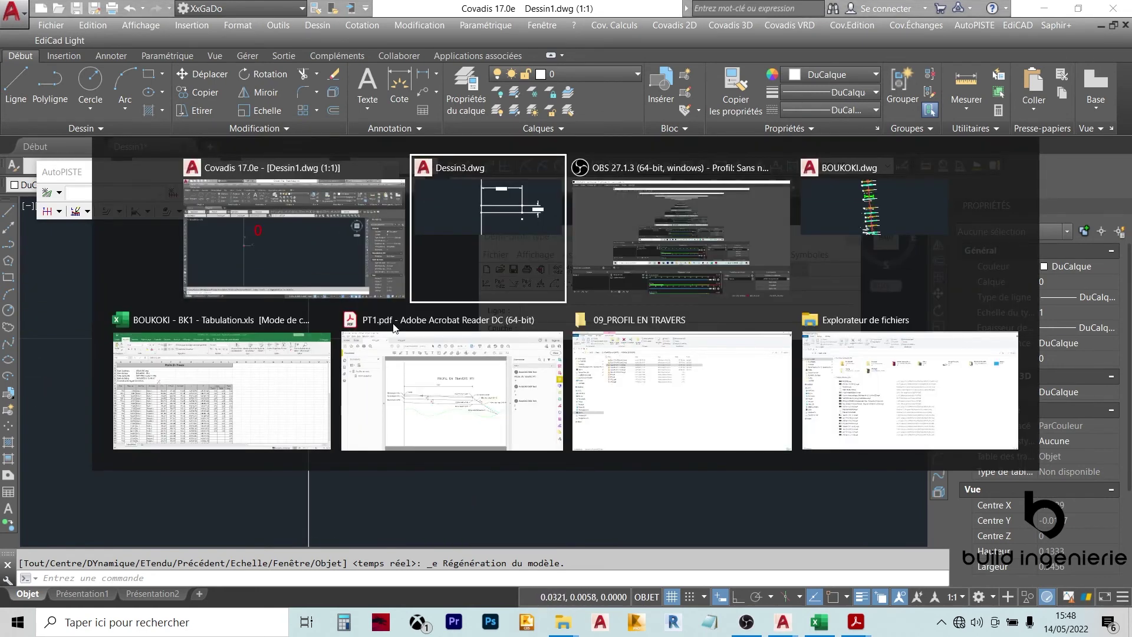
pyautogui.click(489, 207)
# Step: Switch to the BOUKOKI drawing and examine the road alignment and the longitudinal profile of axis BK1
pyautogui.hotkey('alt', 'Tab')
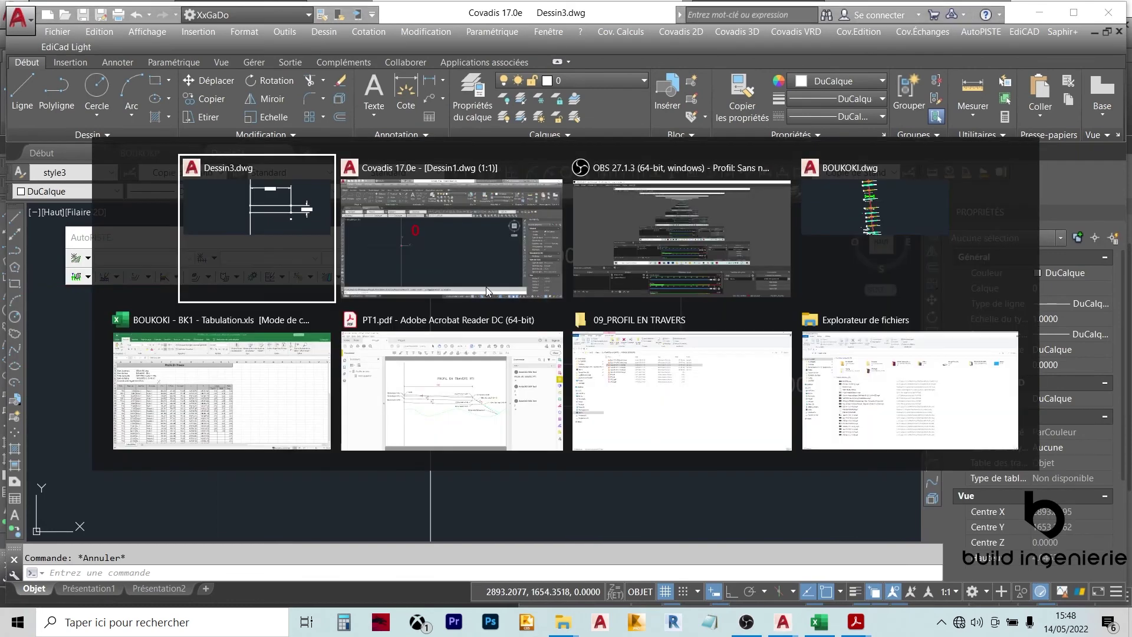
pyautogui.click(833, 211)
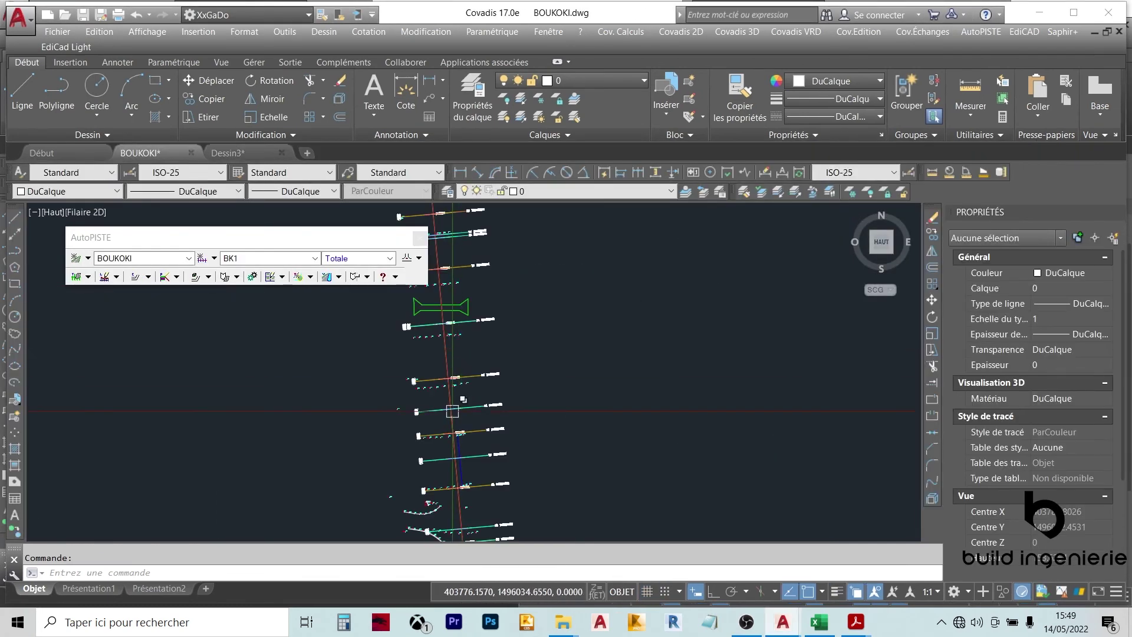
pyautogui.moveTo(448, 403); pyautogui.dragTo(464, 286, button='middle')
pyautogui.scroll(-8, 471, 337)
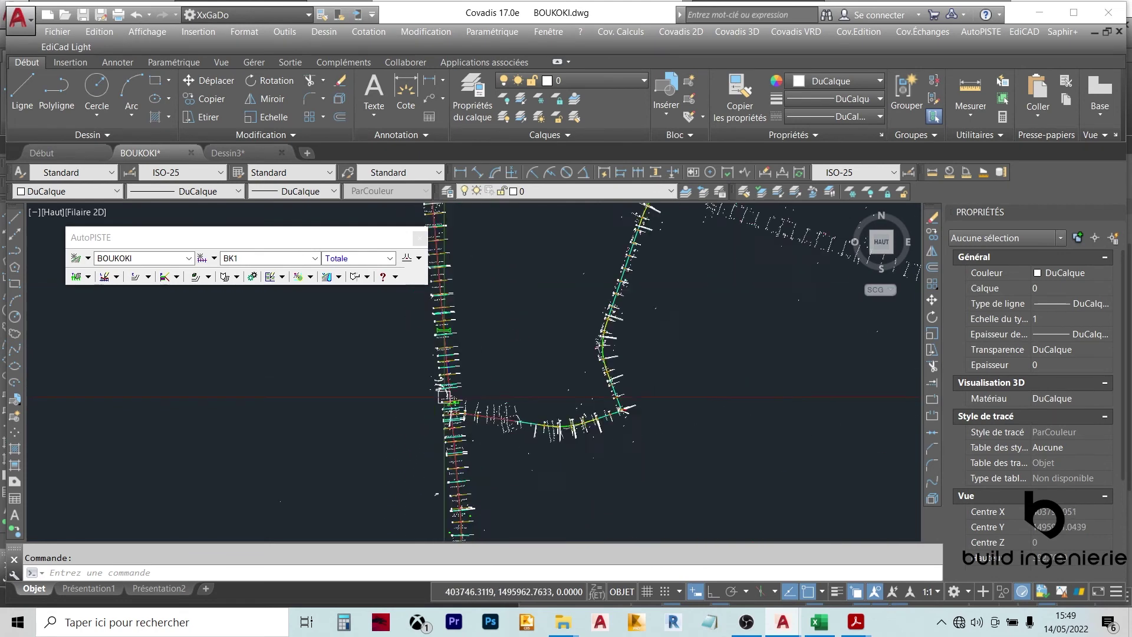
pyautogui.moveTo(728, 235); pyautogui.dragTo(538, 373, button='middle')
pyautogui.scroll(5, 538, 373)
pyautogui.scroll(2, 538, 374)
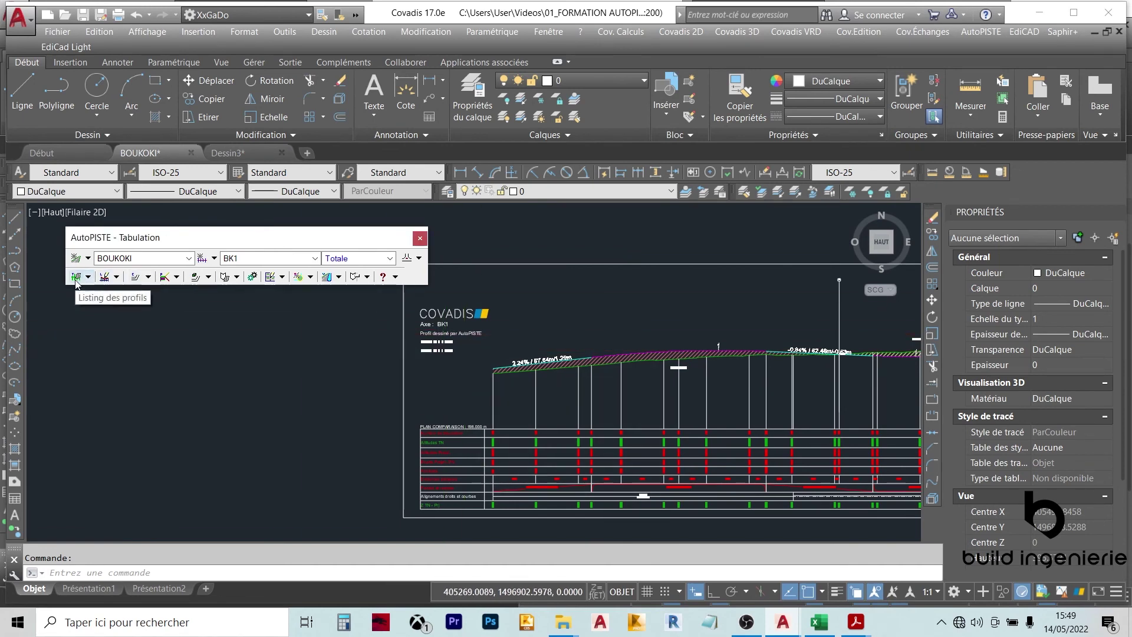
# Step: Switch to the BOUKOKI - BK1 - Tabulation.xls workbook in Excel and examine the X, Y and Z Projet values of profile P01
pyautogui.click(75, 284)
pyautogui.press('Escape')
pyautogui.click(819, 622)
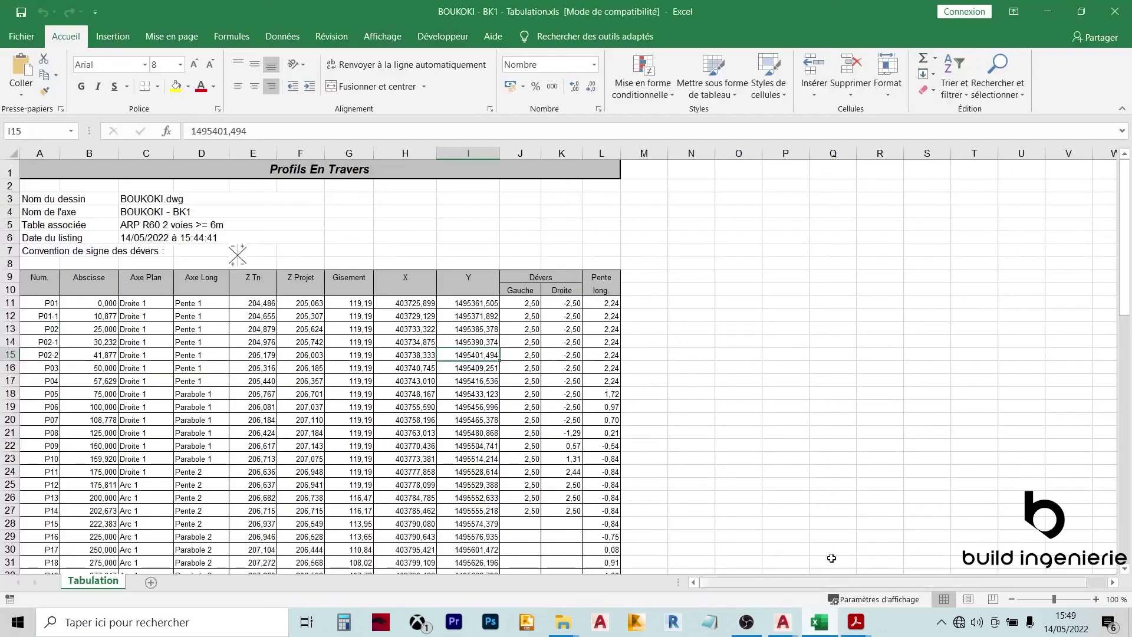
pyautogui.click(155, 210)
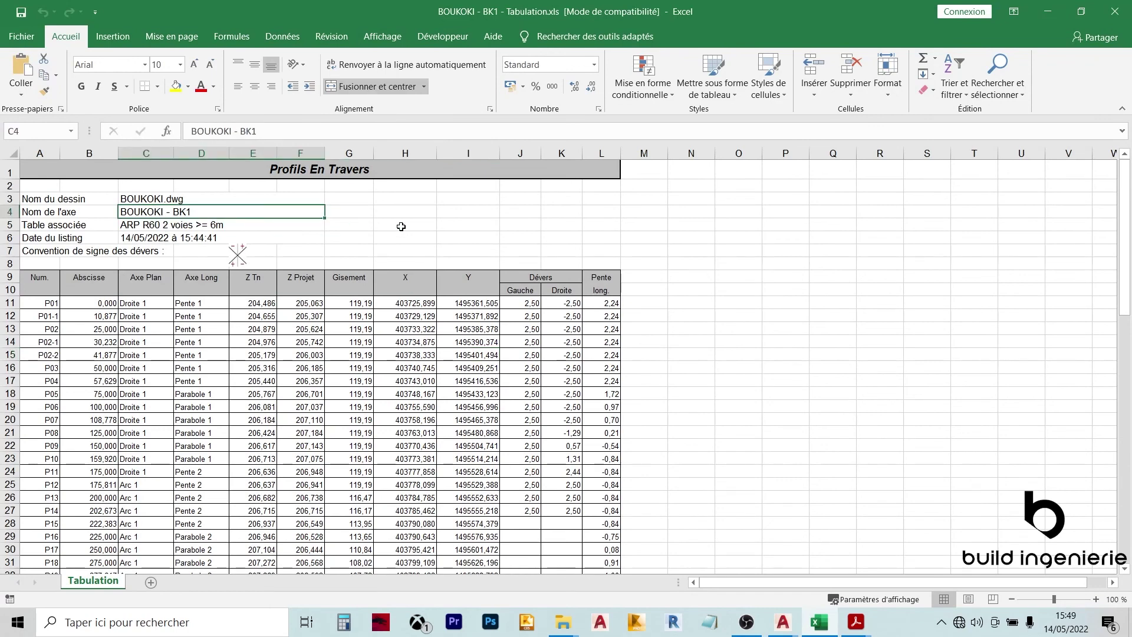
pyautogui.moveTo(407, 153); pyautogui.dragTo(467, 148)
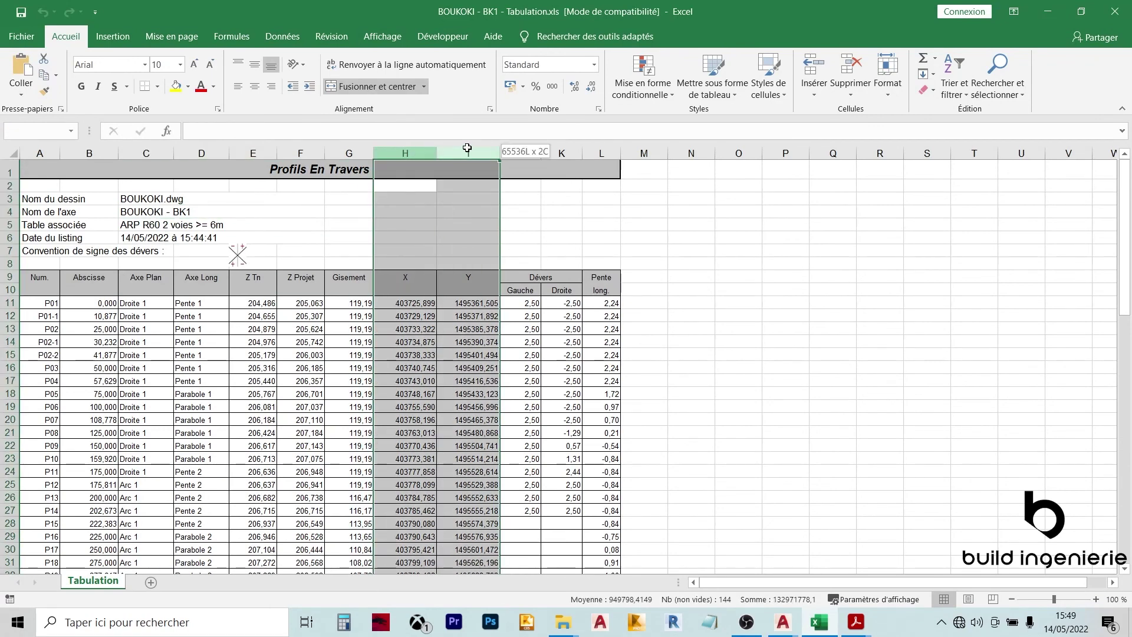
pyautogui.click(428, 304)
pyautogui.click(465, 305)
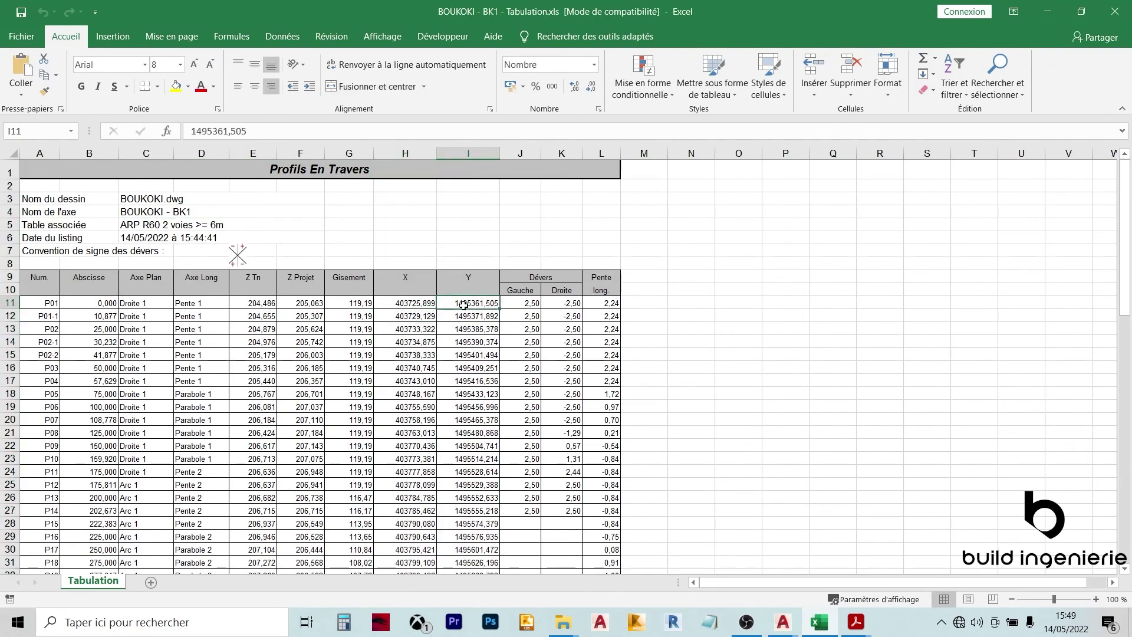
pyautogui.click(305, 303)
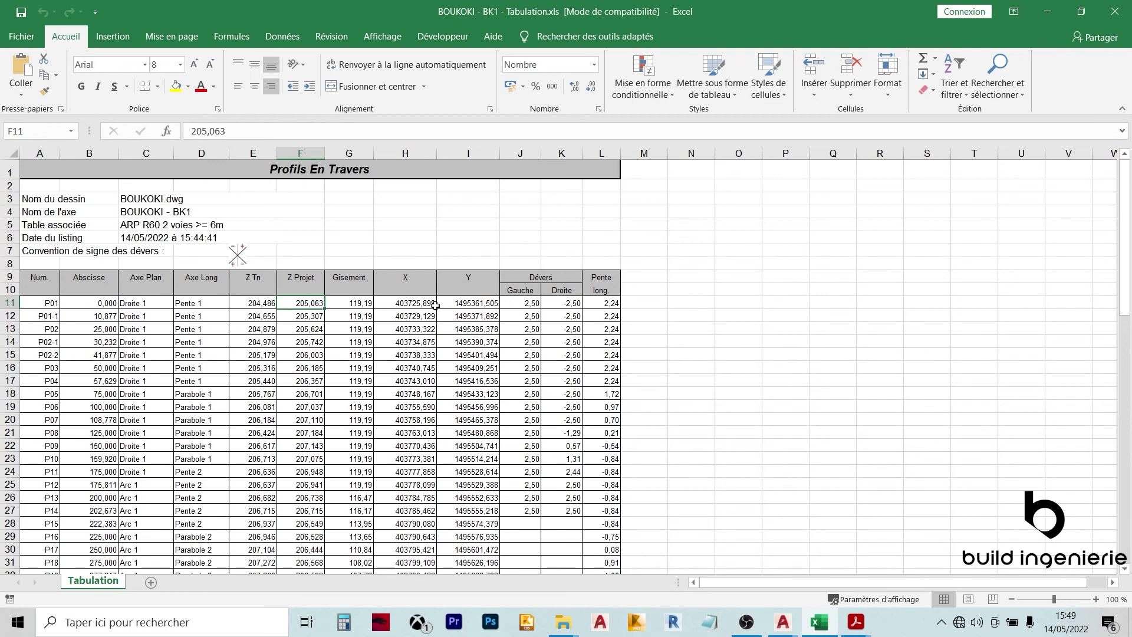
pyautogui.keyDown('ctrl'); pyautogui.moveTo(491, 303); pyautogui.dragTo(416, 303); pyautogui.keyUp('ctrl')
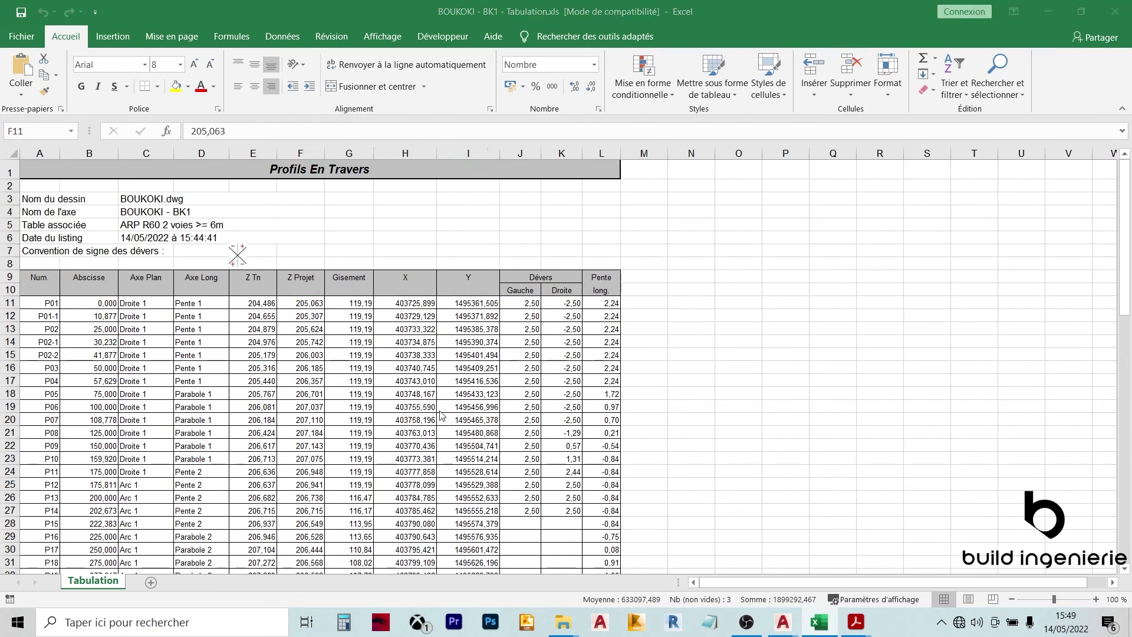
# Step: Return to Dessin3 and check the rectangle's two upper corner points together, and the upper-right one alone, clearing each selection
pyautogui.hotkey('alt', 'Tab')
pyautogui.press('Escape')
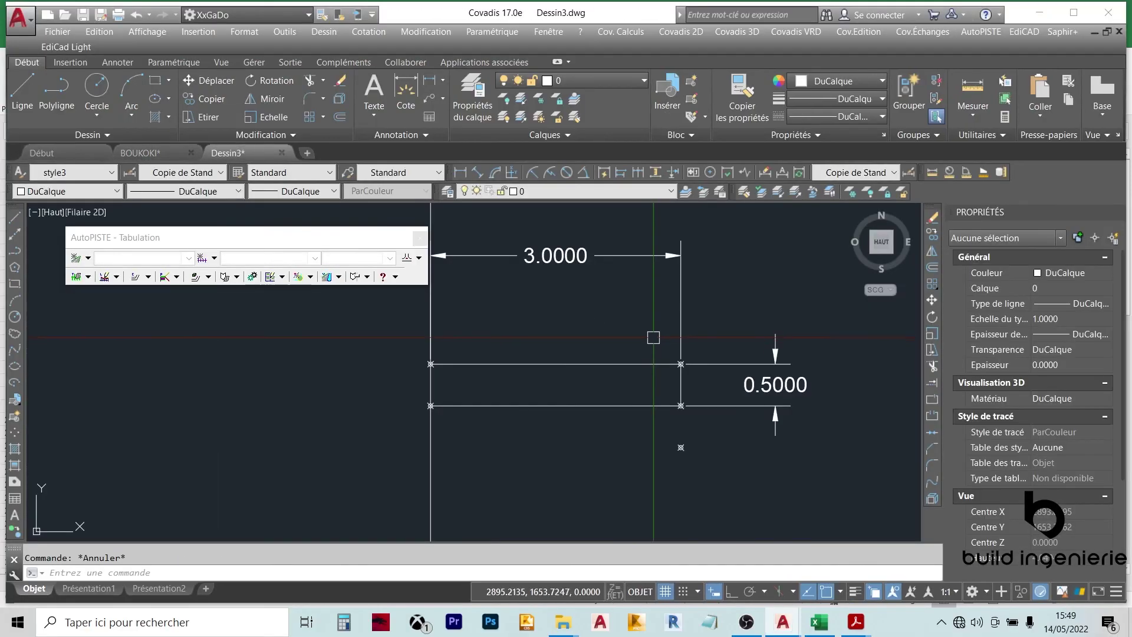
pyautogui.click(652, 332)
pyautogui.click(715, 385)
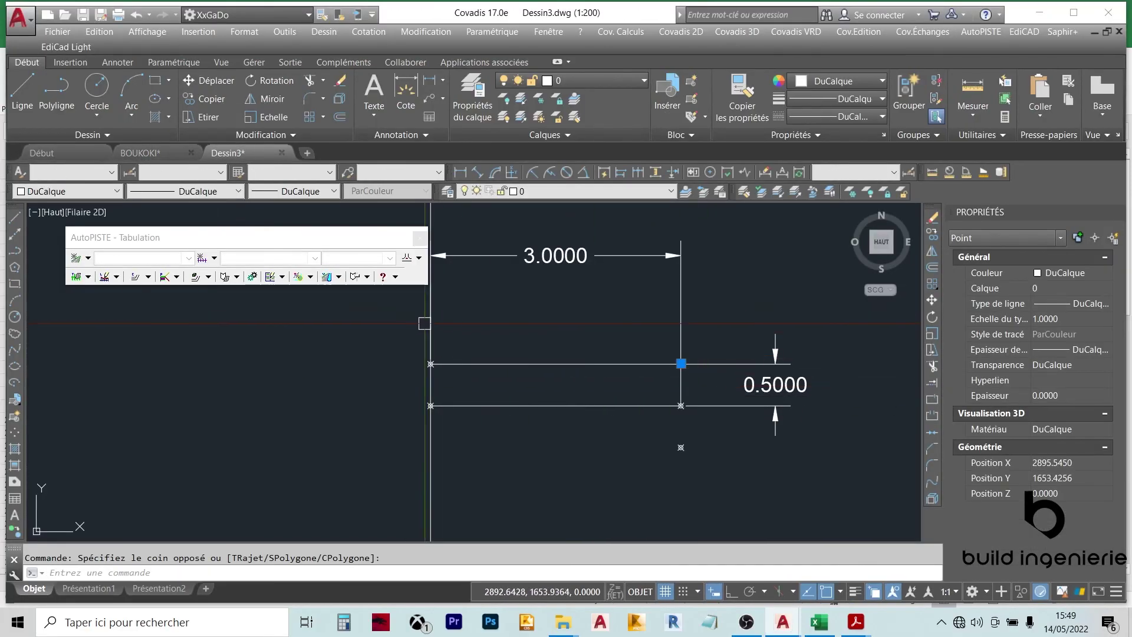
pyautogui.click(400, 329)
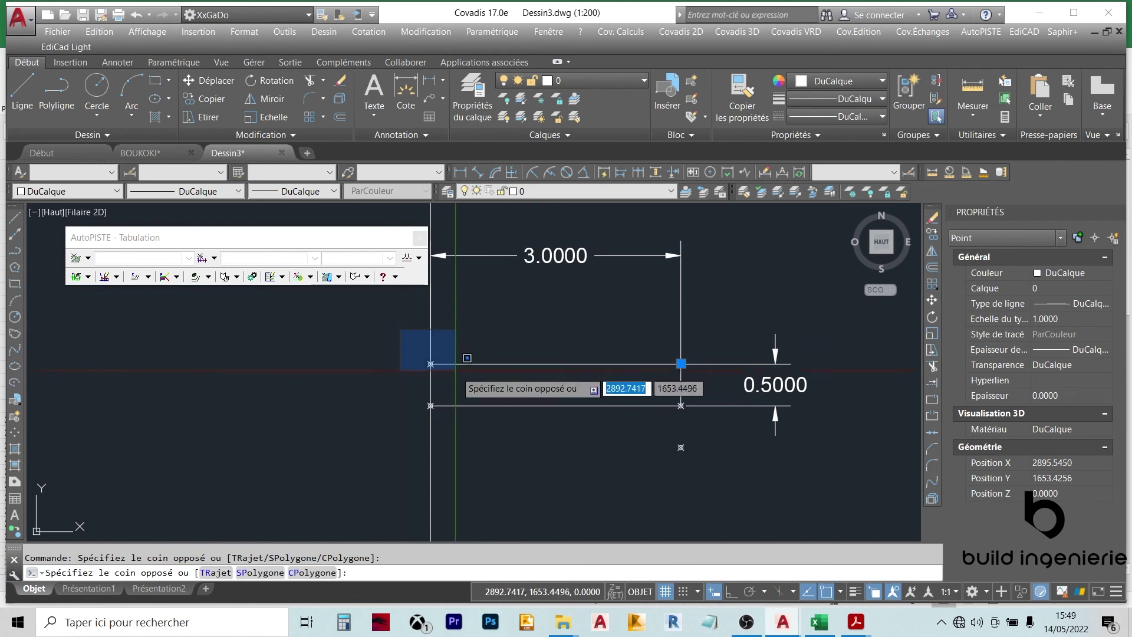
pyautogui.click(464, 382)
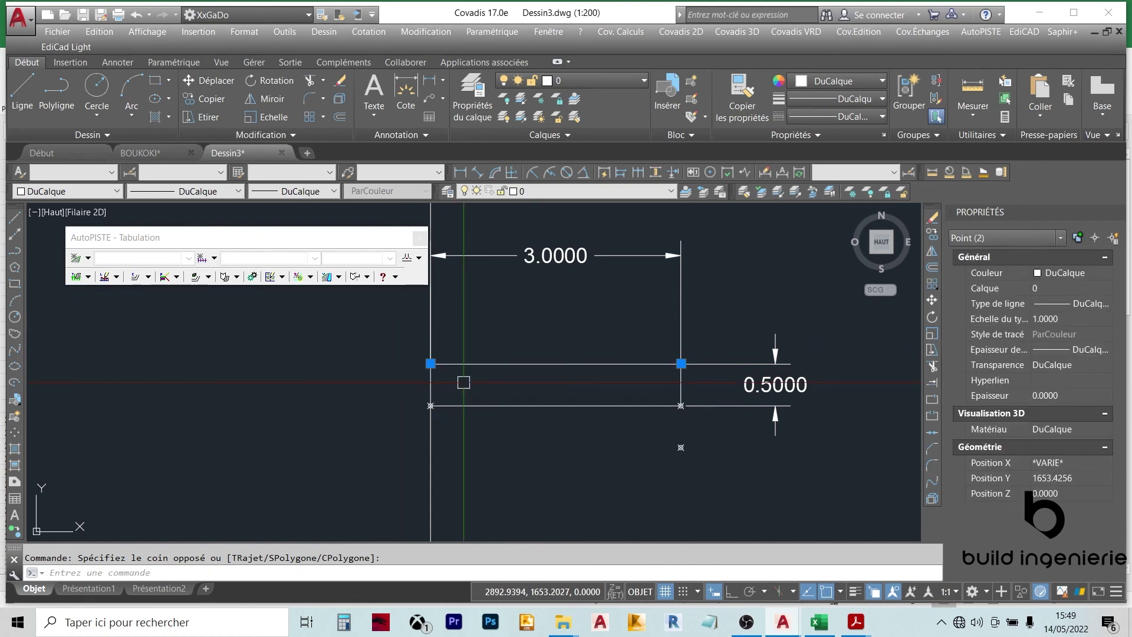
pyautogui.press('Escape')
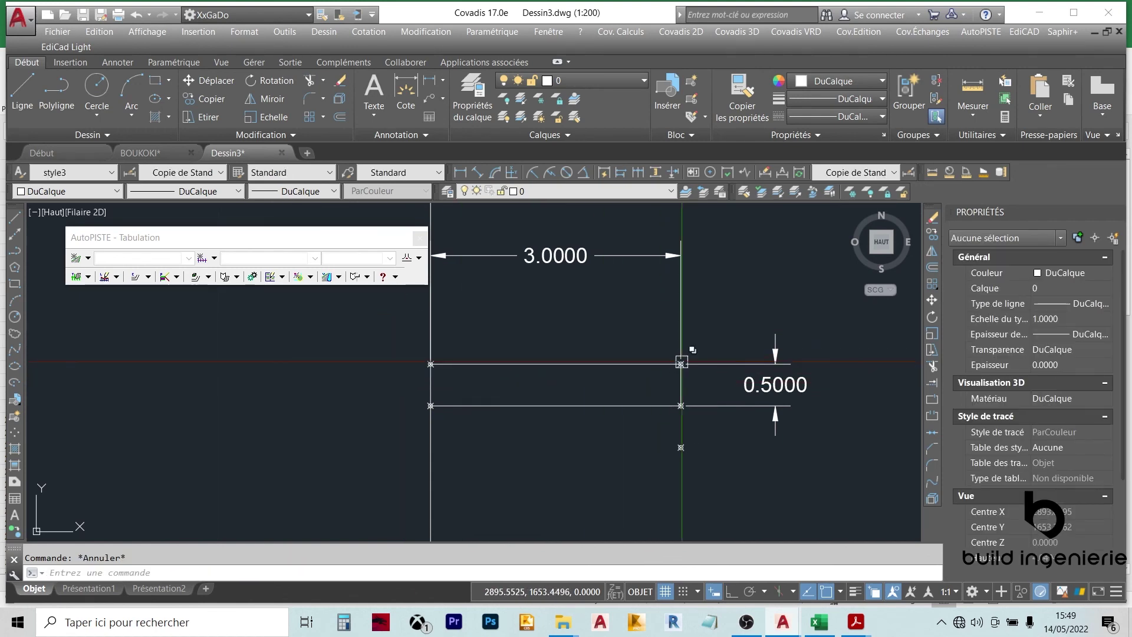
pyautogui.click(661, 342)
pyautogui.click(687, 380)
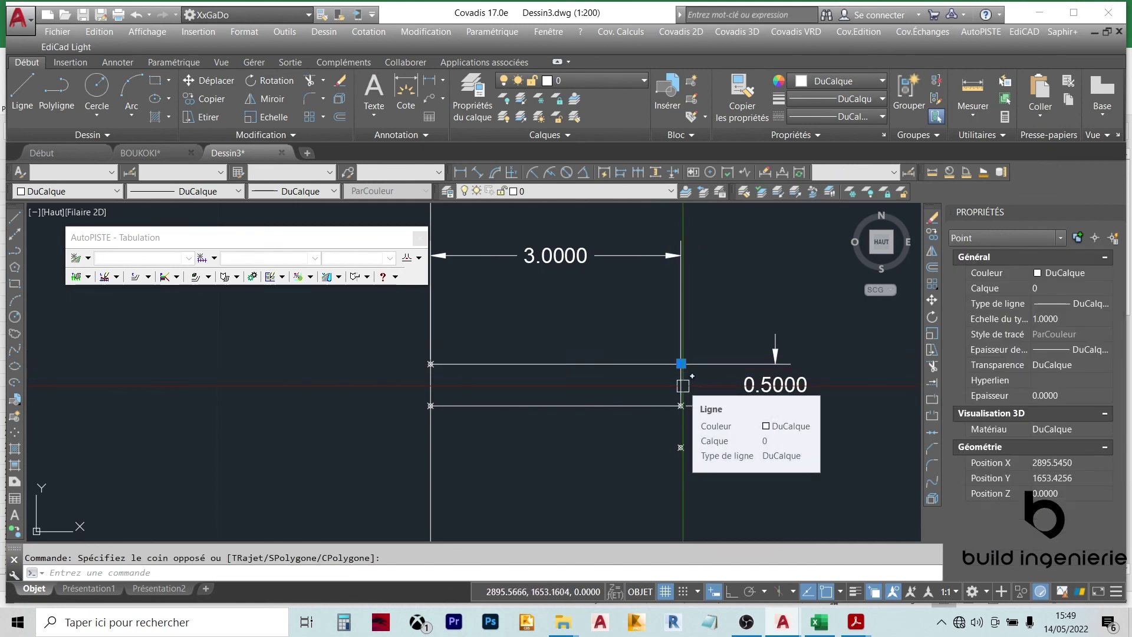
pyautogui.press('Escape')
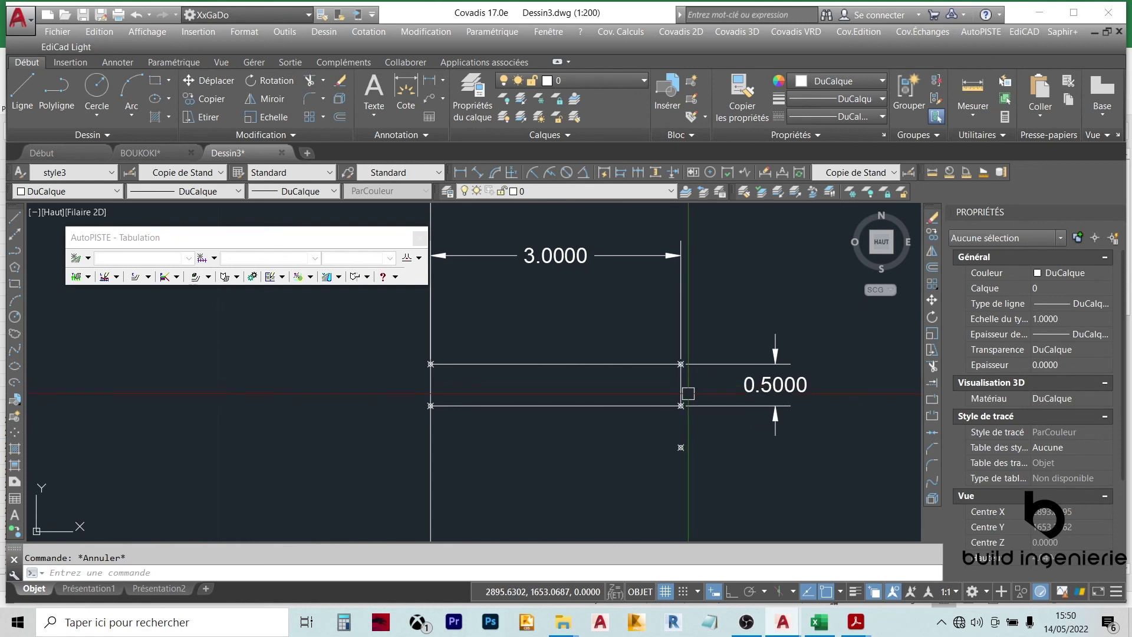
# Step: Delete the isolated point below the rectangle's lower-right corner
pyautogui.click(682, 447)
pyautogui.click(729, 481)
pyautogui.press('Delete')
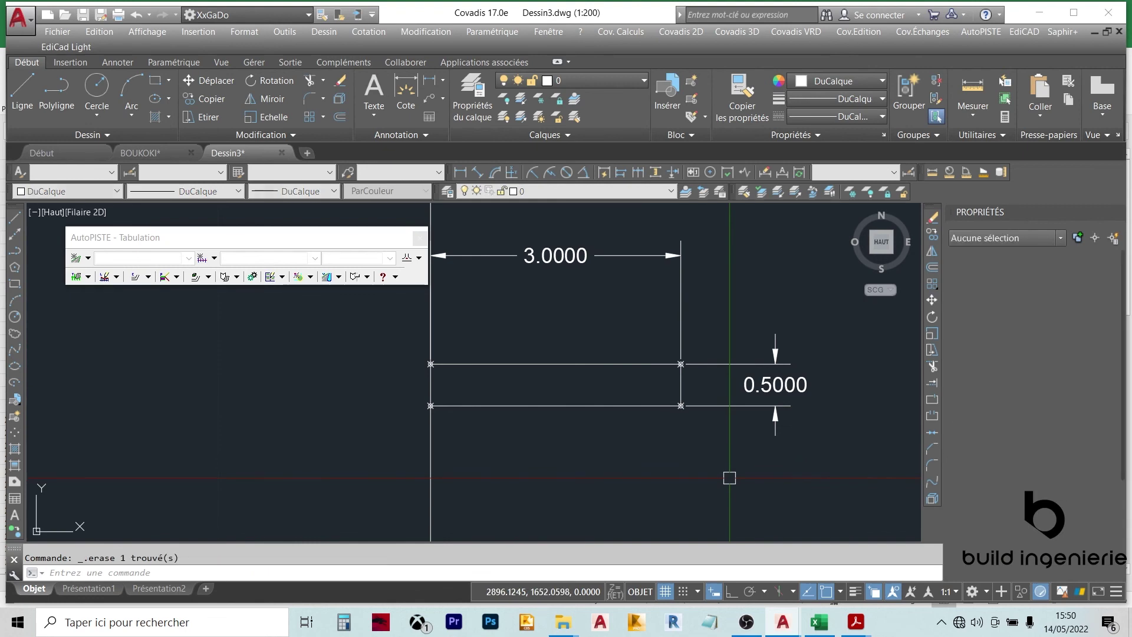
pyautogui.scroll(2, 580, 408)
pyautogui.scroll(-2, 648, 400)
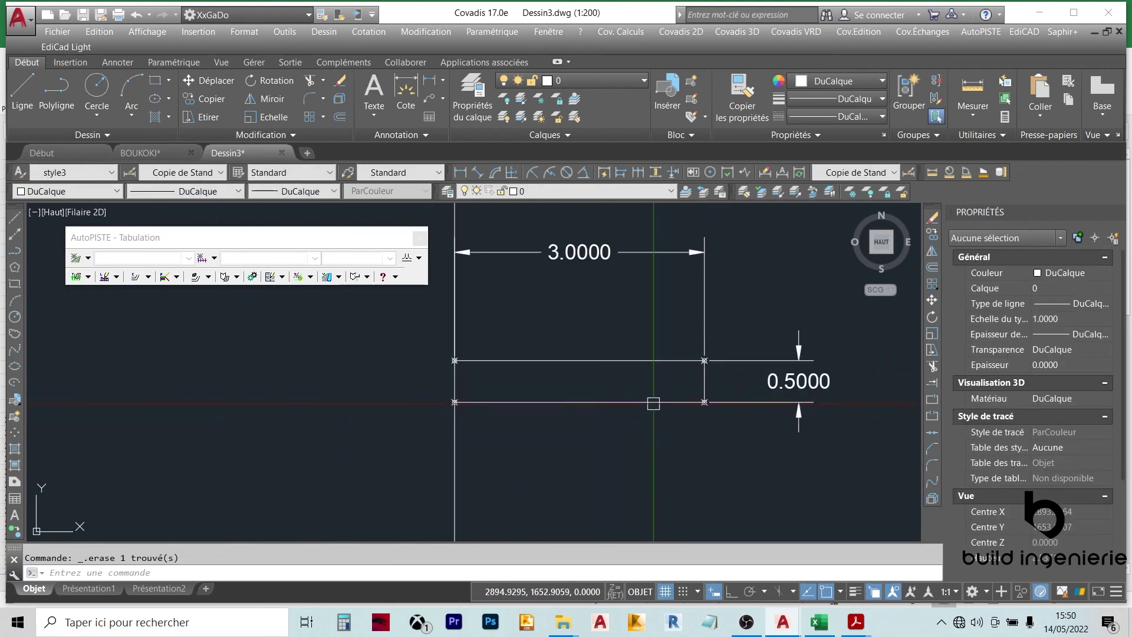